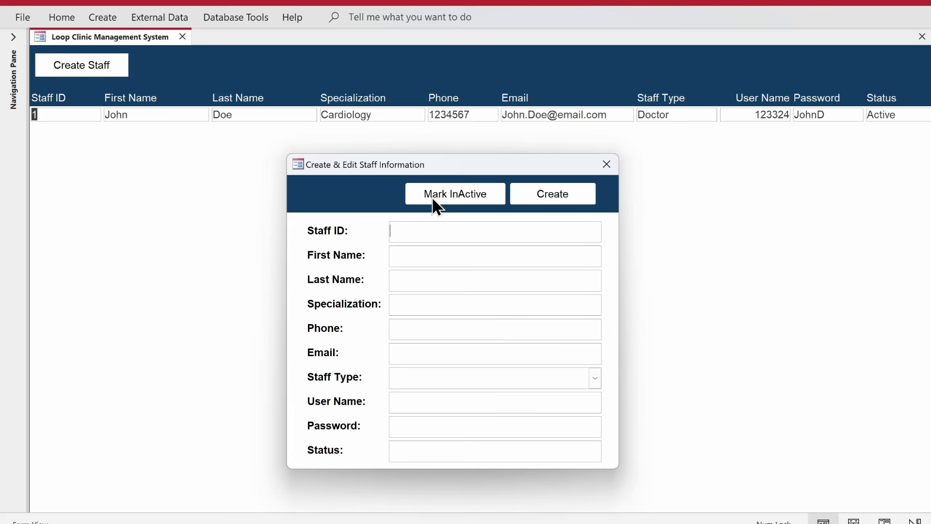
Step: Step through the popup's Staff ID, Status, Email, Specialization, Phone and User Name fields, then shift it left
{"action": "left_click", "coordinate": [399, 230]}
{"action": "left_click", "coordinate": [462, 454]}
{"action": "left_click", "coordinate": [409, 351]}
{"action": "left_click", "coordinate": [415, 303]}
{"action": "left_click", "coordinate": [421, 326]}
{"action": "left_click", "coordinate": [414, 354]}
{"action": "left_click", "coordinate": [429, 407]}
{"action": "left_click_drag", "start_coordinate": [466, 165], "coordinate": [423, 161]}
{"action": "right_click", "coordinate": [424, 160]}
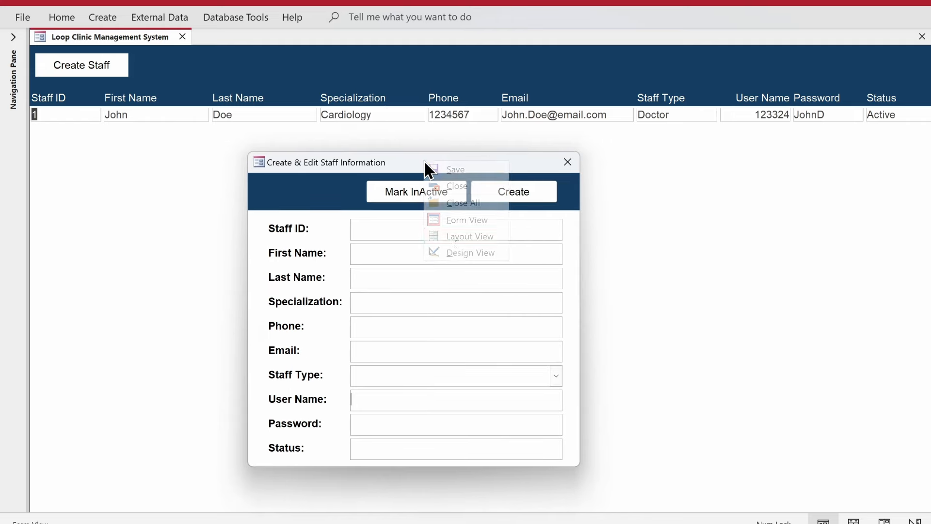
Step: In StaffForm Design View, set Staff ID and Status to Enabled No and Locked Yes
{"action": "left_click", "coordinate": [455, 250]}
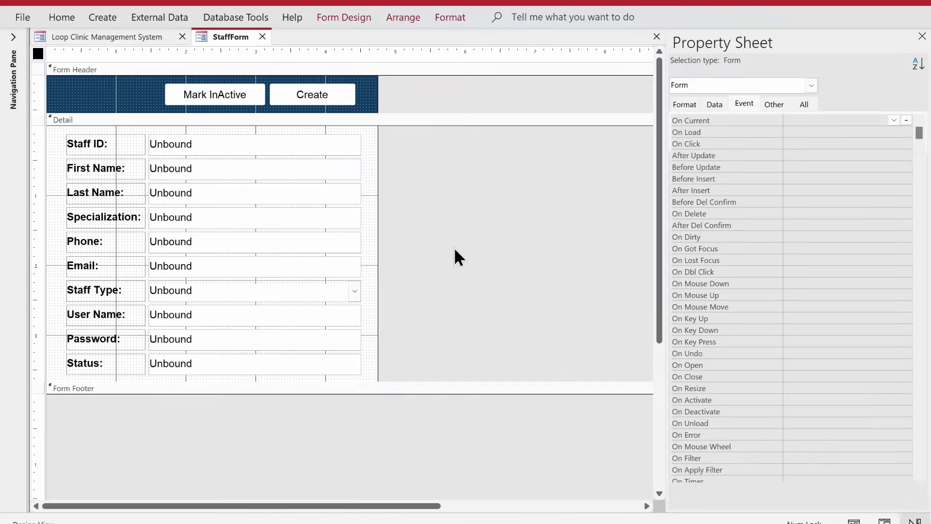
{"action": "left_click", "coordinate": [293, 147]}
{"action": "left_click", "coordinate": [317, 364], "text": "shift"}
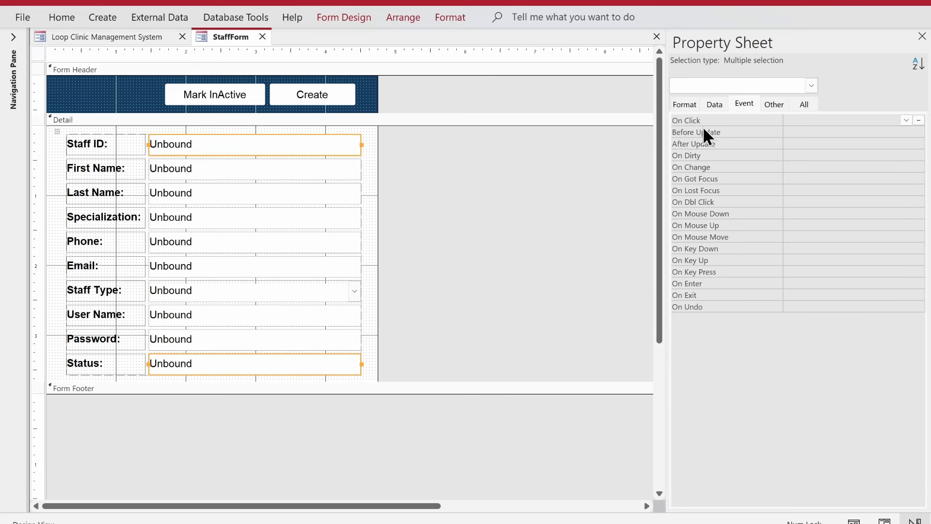
{"action": "left_click", "coordinate": [714, 107]}
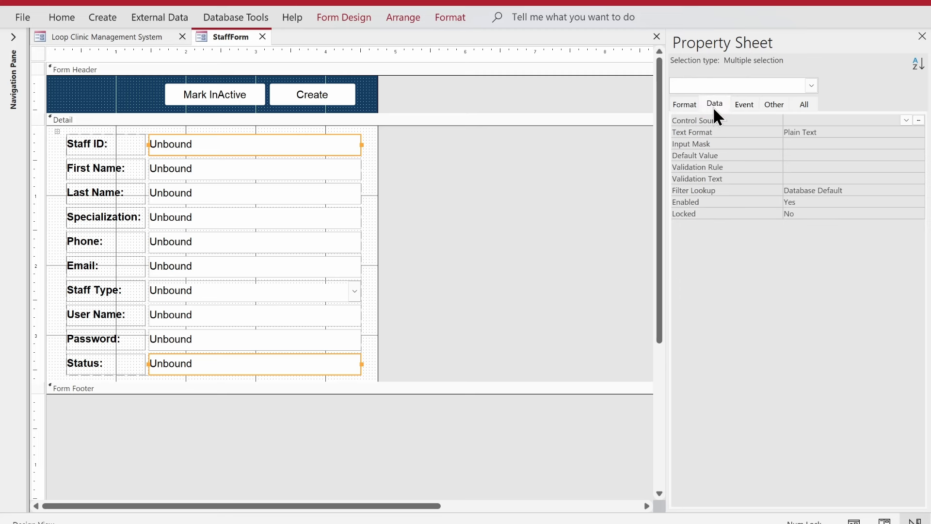
{"action": "left_click", "coordinate": [714, 104]}
{"action": "left_click", "coordinate": [810, 202]}
{"action": "double_click", "coordinate": [810, 204]}
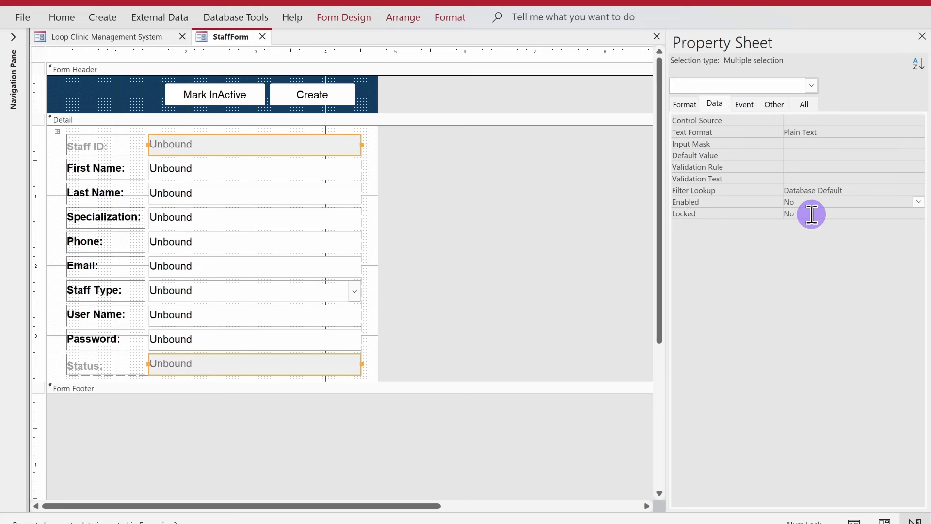
{"action": "double_click", "coordinate": [810, 213]}
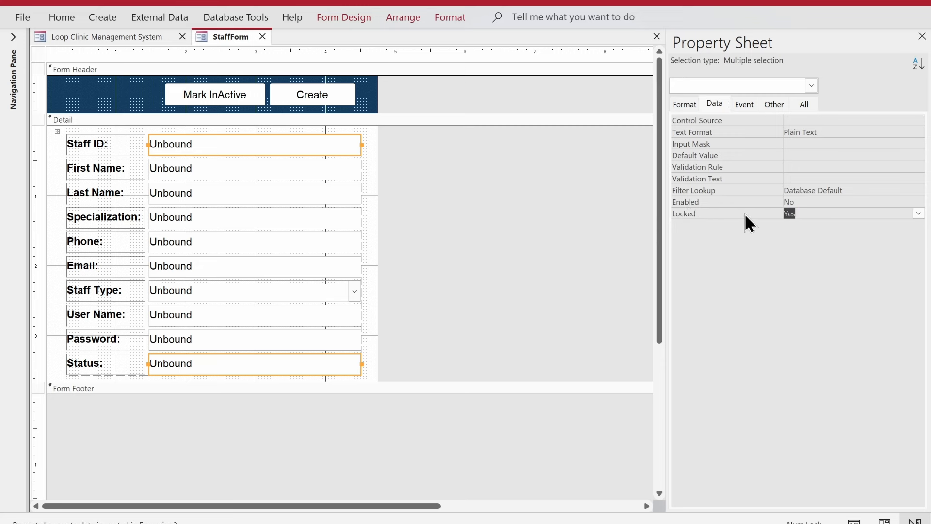
Step: Give the Staff ID and Status boxes a light grey shape fill
{"action": "left_click", "coordinate": [458, 19]}
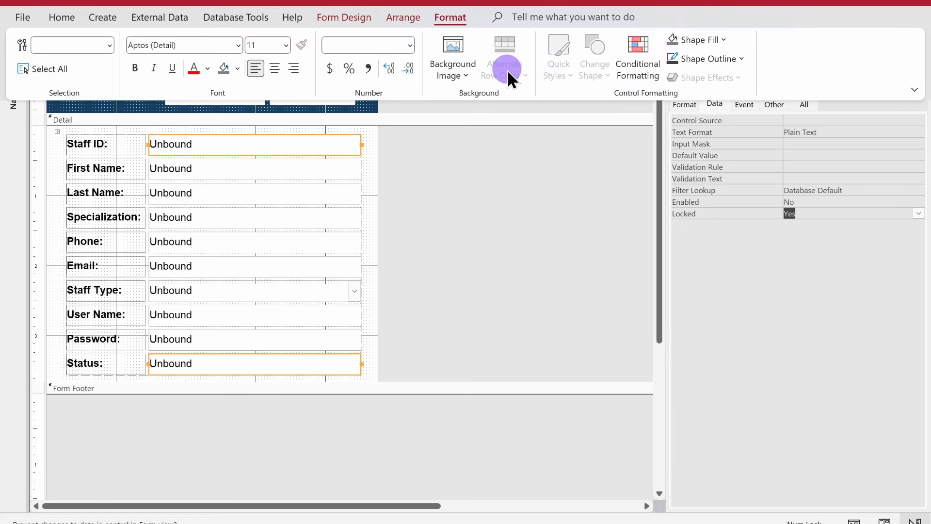
{"action": "left_click", "coordinate": [697, 41]}
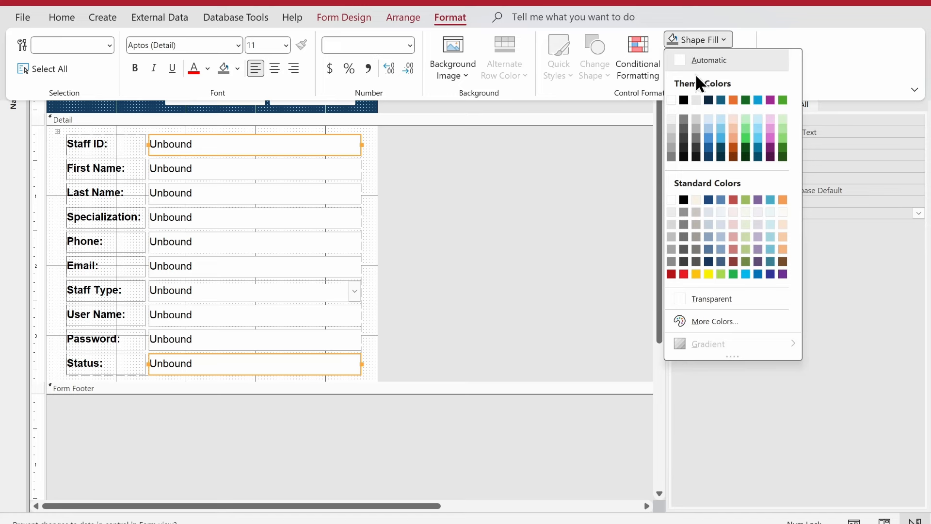
{"action": "left_click", "coordinate": [671, 120]}
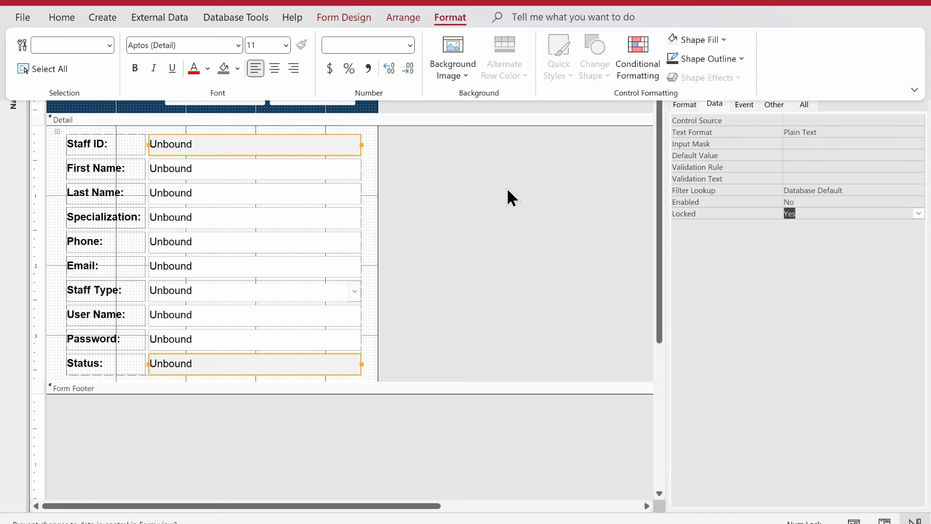
{"action": "left_click", "coordinate": [499, 197]}
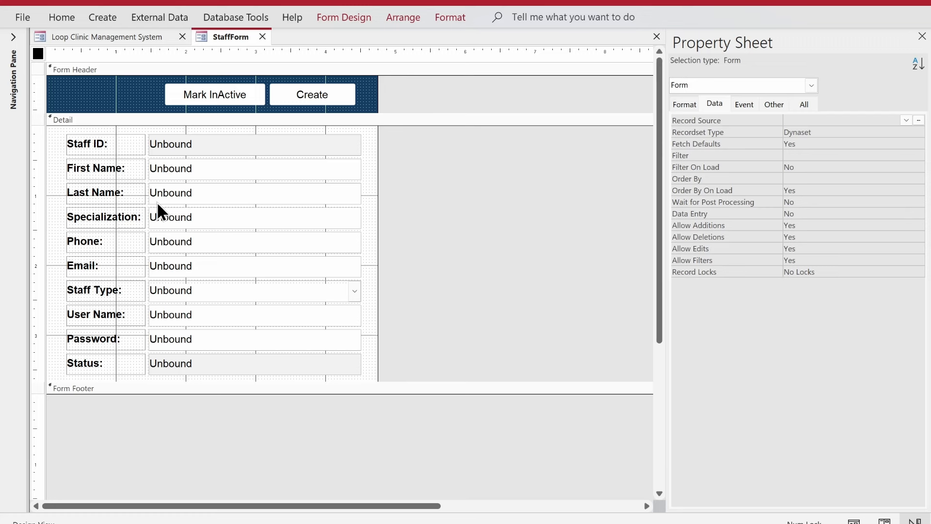
{"action": "left_click", "coordinate": [334, 21]}
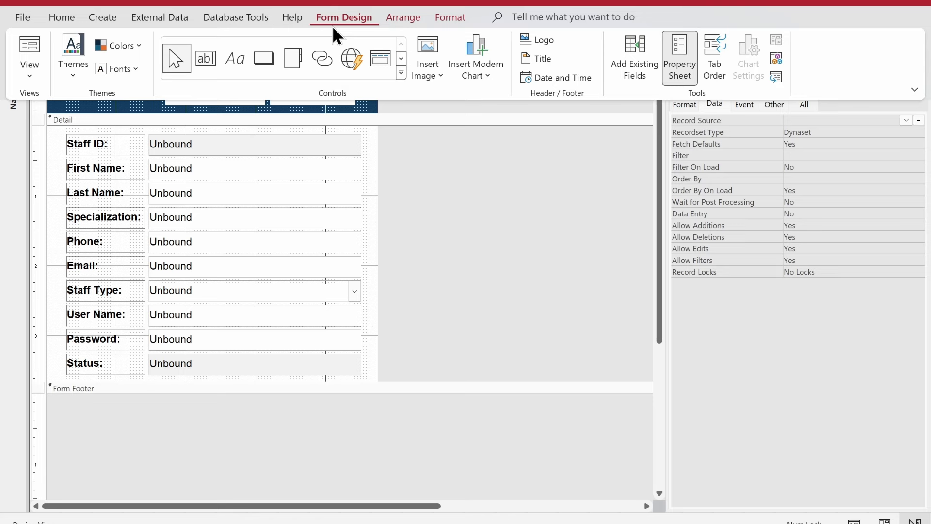
Step: In the Tab Order list, put StaffType directly after Email and StaffID last, then confirm
{"action": "left_click", "coordinate": [717, 72]}
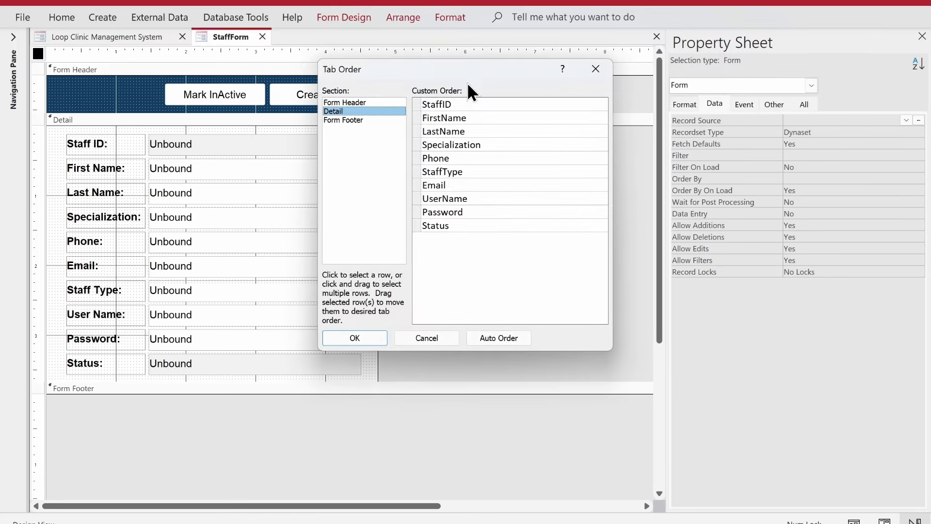
{"action": "left_click_drag", "start_coordinate": [467, 71], "coordinate": [457, 114]}
{"action": "left_click", "coordinate": [408, 147]}
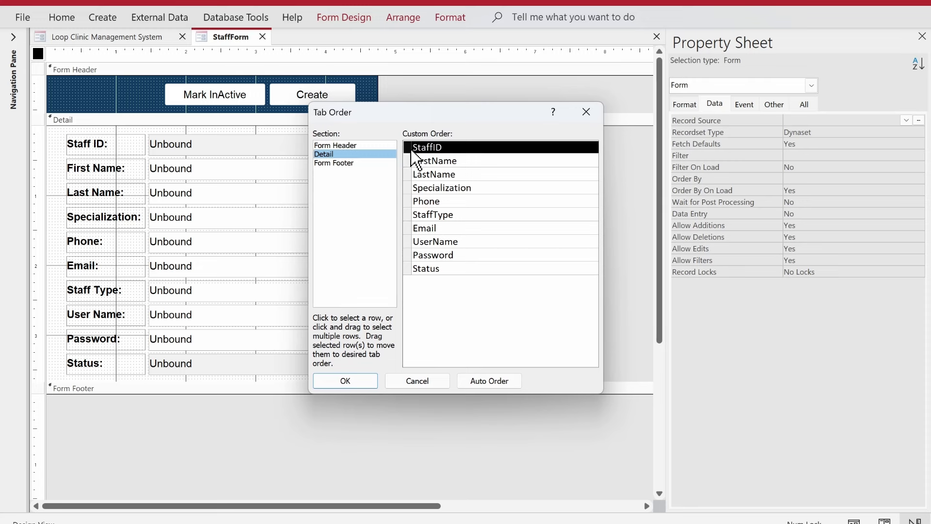
{"action": "left_click_drag", "start_coordinate": [409, 156], "coordinate": [416, 287]}
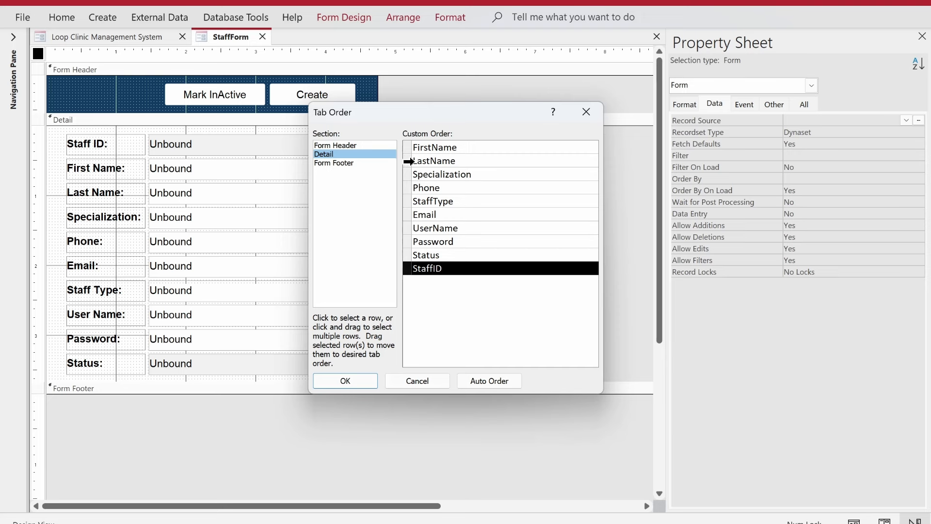
{"action": "left_click", "coordinate": [410, 198]}
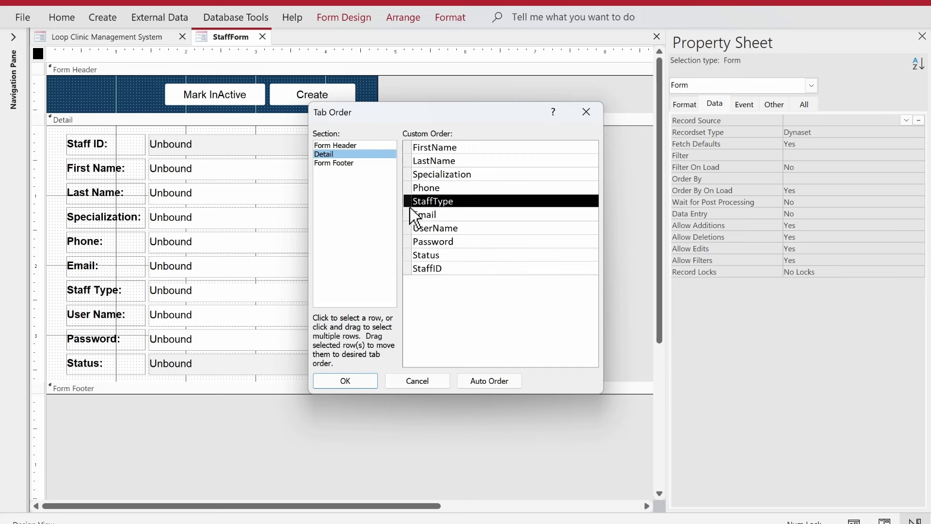
{"action": "left_click_drag", "start_coordinate": [410, 200], "coordinate": [415, 224]}
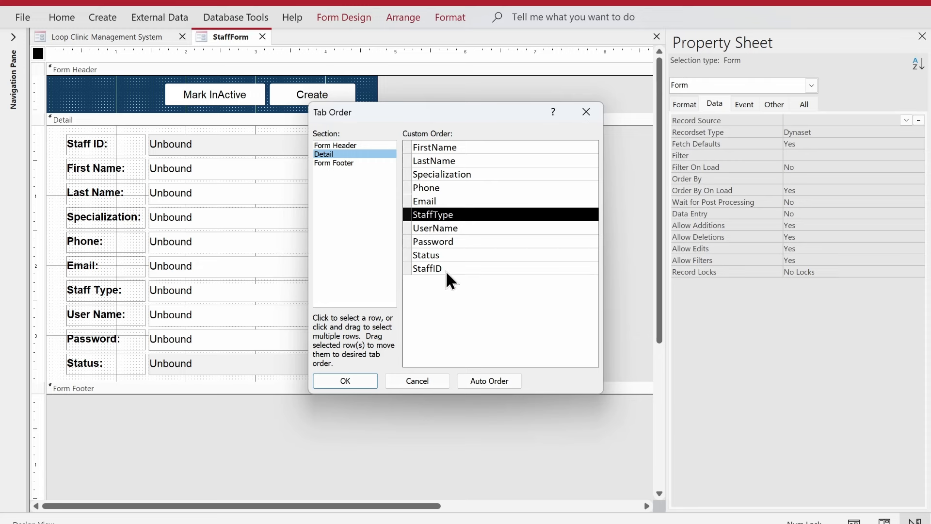
{"action": "left_click", "coordinate": [363, 380]}
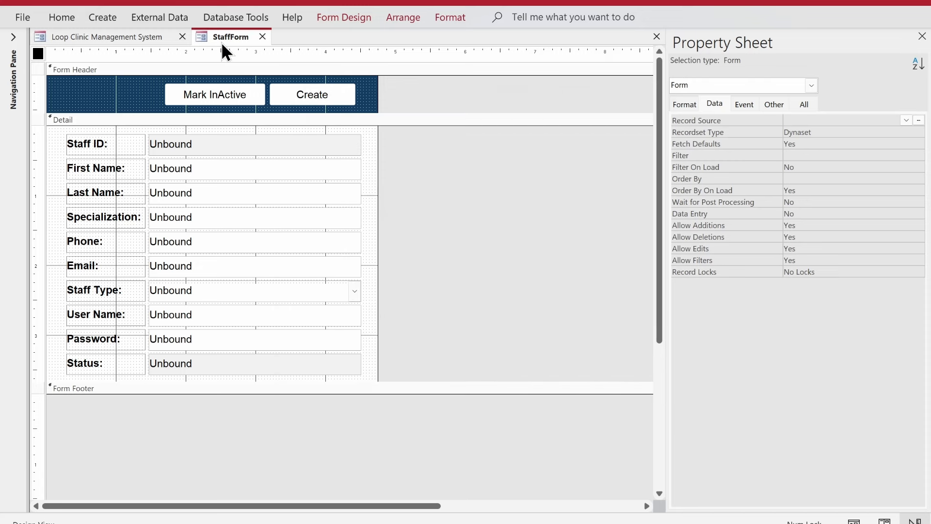
{"action": "right_click", "coordinate": [230, 40]}
{"action": "left_click", "coordinate": [297, 119]}
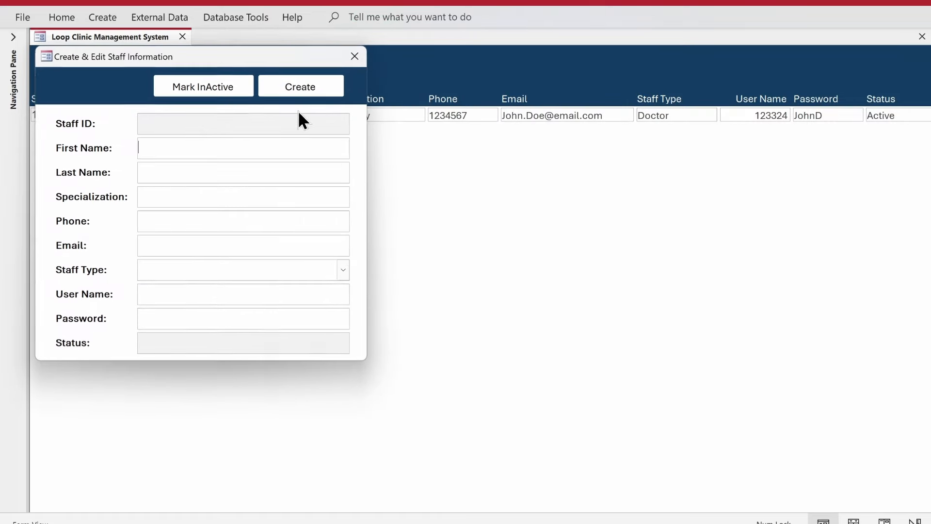
{"action": "left_click_drag", "start_coordinate": [293, 61], "coordinate": [438, 115]}
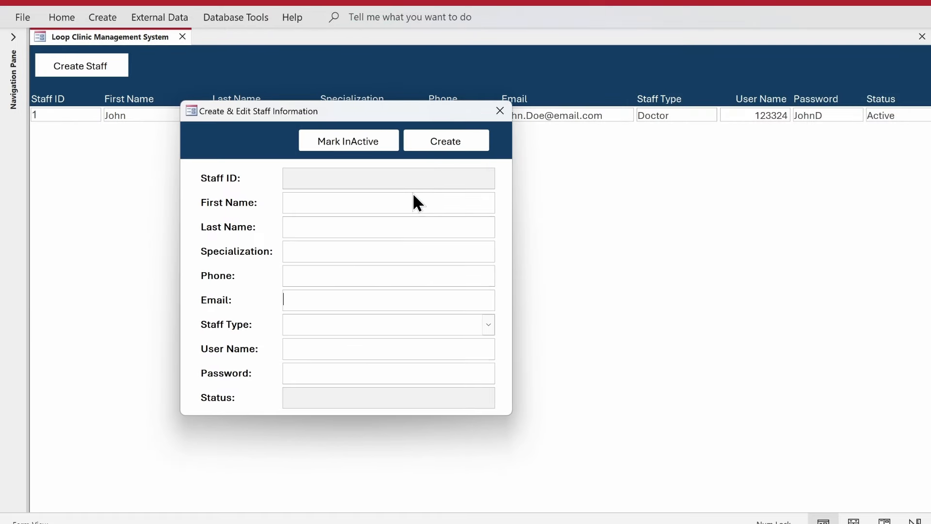
{"action": "key", "text": "Tab"}
{"action": "key", "text": "Tab"}
{"action": "key", "text": "Tab"}
{"action": "key", "text": "Tab"}
{"action": "key", "text": "Tab"}
{"action": "key", "text": "Tab"}
{"action": "key", "text": "Tab"}
{"action": "key", "text": "Tab"}
{"action": "key", "text": "Tab"}
{"action": "key", "text": "Tab"}
{"action": "key", "text": "Tab"}
{"action": "left_click_drag", "start_coordinate": [407, 118], "coordinate": [476, 155]}
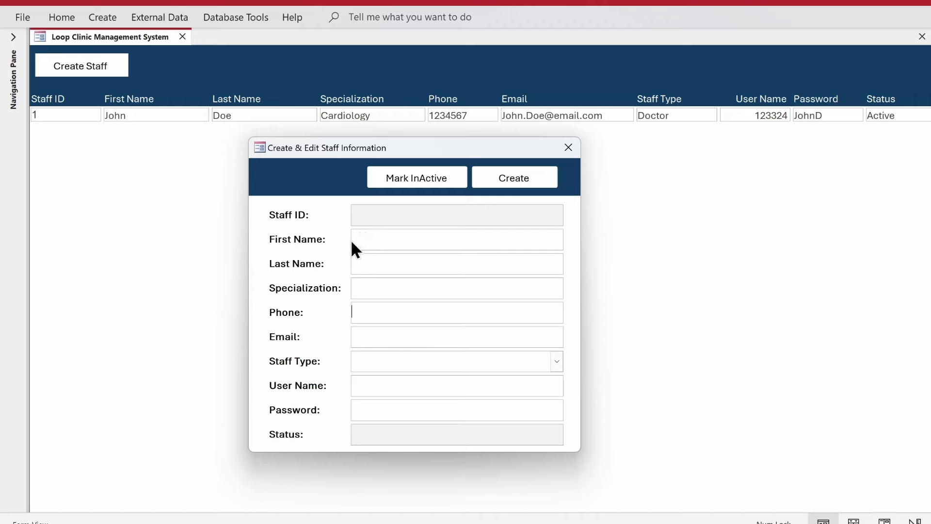
{"action": "right_click", "coordinate": [292, 176]}
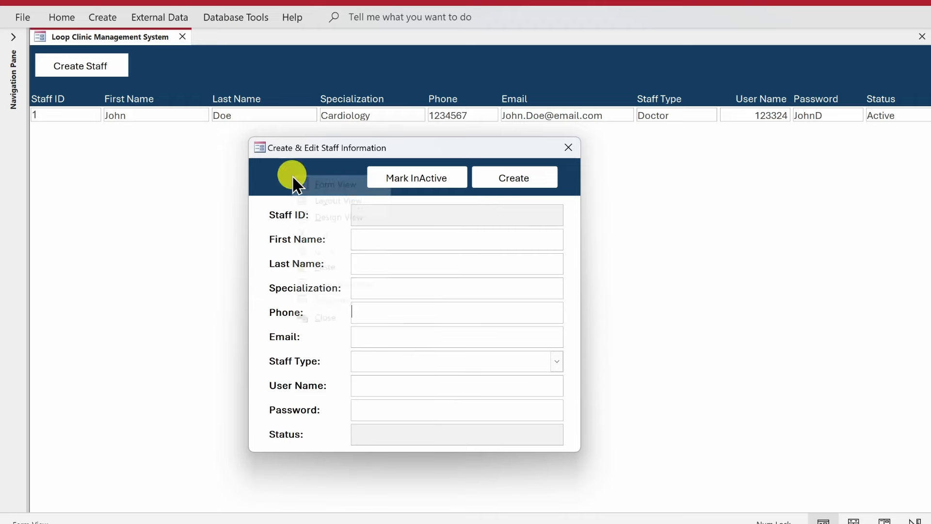
{"action": "left_click", "coordinate": [303, 216]}
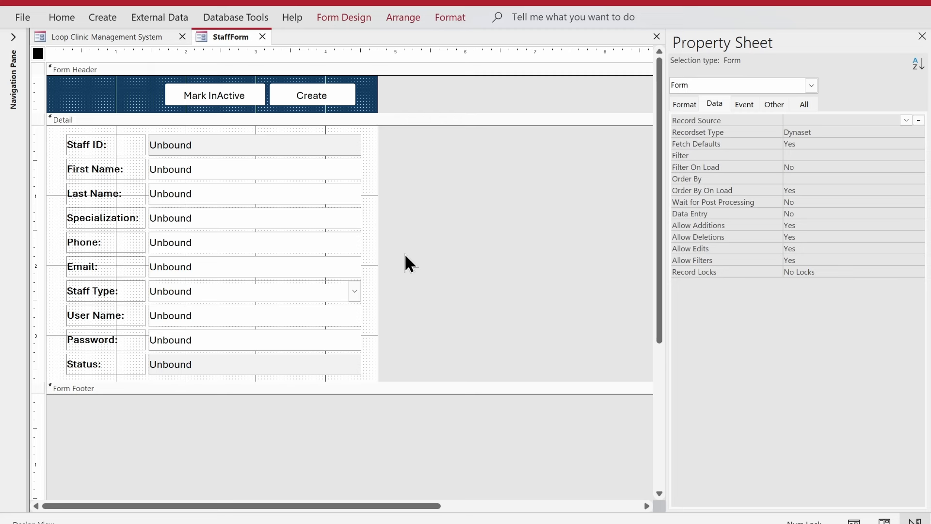
{"action": "left_click", "coordinate": [330, 96]}
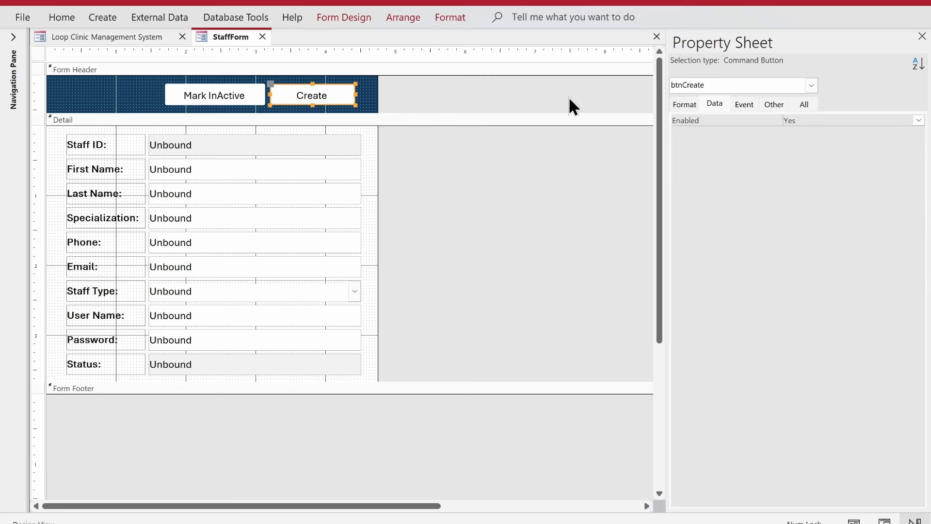
Step: Open btnCreate's On Click code, add blank lines below the Set rs line, and begin 'If Nz(Me.St'
{"action": "left_click", "coordinate": [745, 104]}
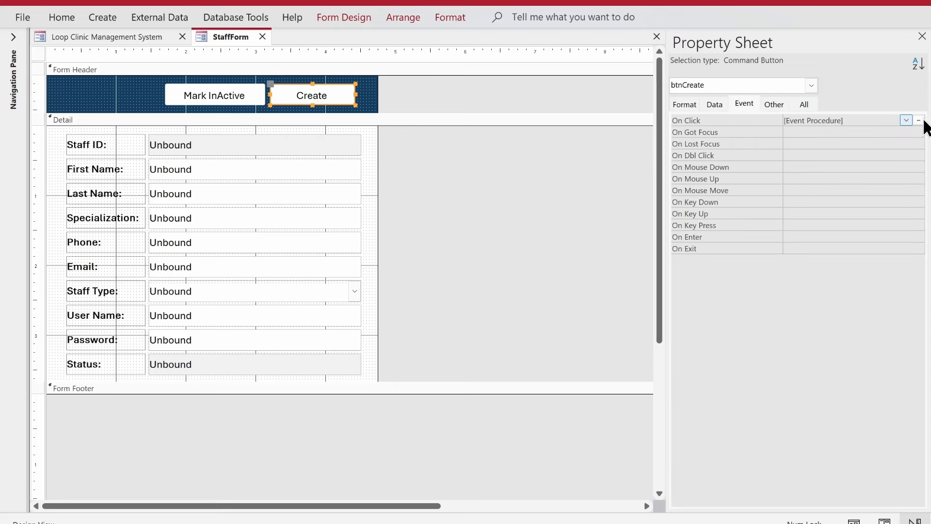
{"action": "left_click", "coordinate": [918, 121]}
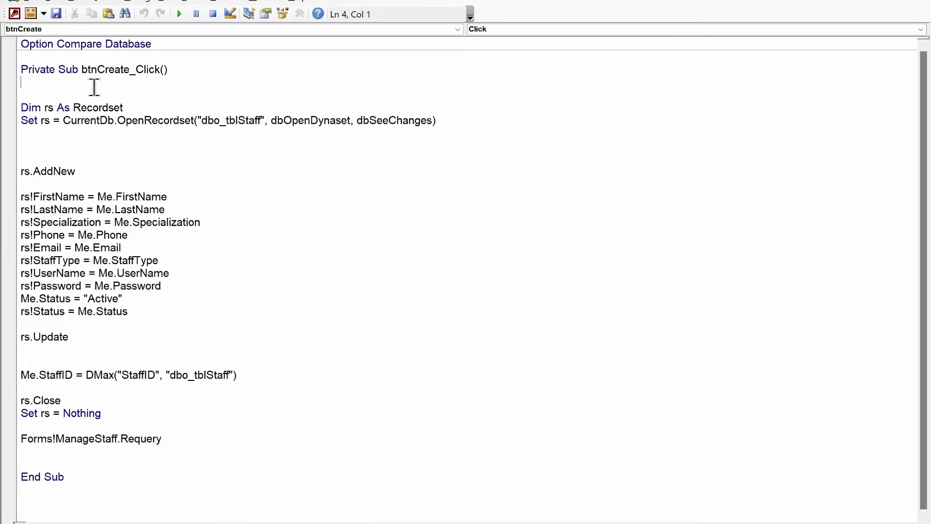
{"action": "key", "text": "Return"}
{"action": "key", "text": "Return"}
{"action": "key", "text": "BackSpace"}
{"action": "key", "text": "BackSpace"}
{"action": "key", "text": "Down"}
{"action": "key", "text": "Down"}
{"action": "key", "text": "Down"}
{"action": "key", "text": "Down"}
{"action": "key", "text": "Down"}
{"action": "key", "text": "Return"}
{"action": "key", "text": "Return"}
{"action": "key", "text": "Return"}
{"action": "key", "text": "Up"}
{"action": "key", "text": "Up"}
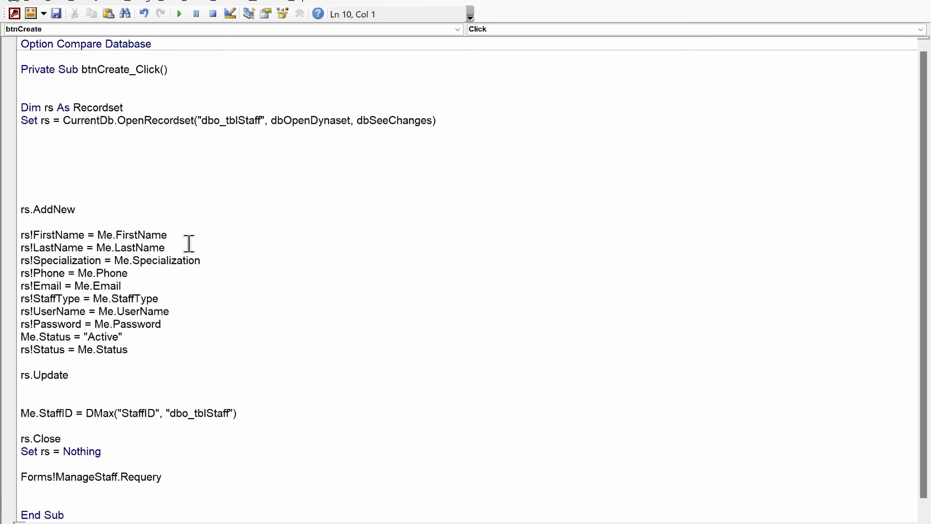
{"action": "type", "text": "if nz(me"}
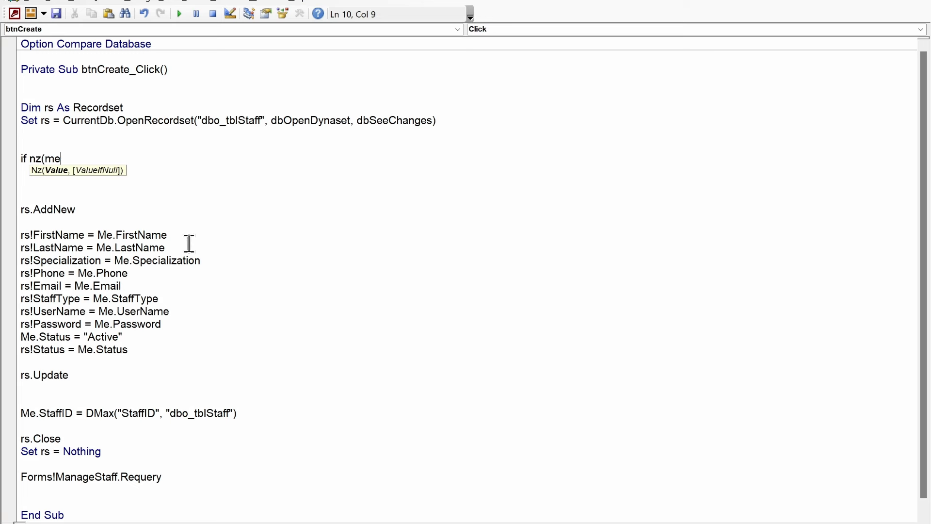
{"action": "type", "text": ".st"}
Step: Write the If line testing FirstName, LastName, Specialization, Phone, Email, UserName and Password for blanks
{"action": "key", "text": "BackSpace"}
{"action": "key", "text": "BackSpace"}
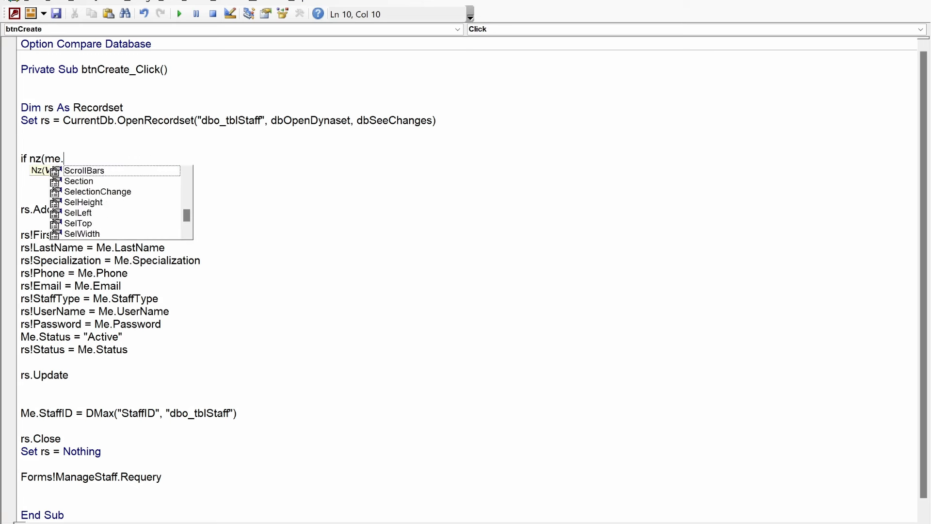
{"action": "type", "text": "fir"}
{"action": "key", "text": "Tab"}
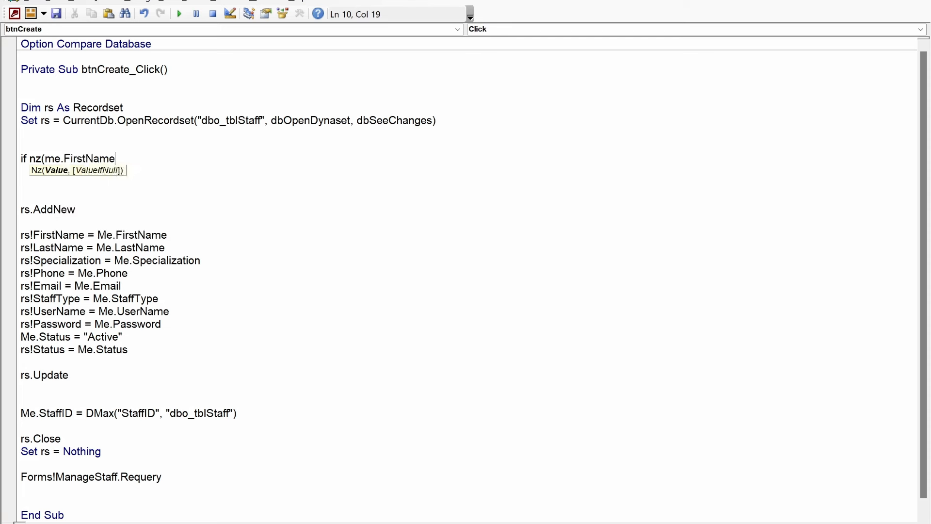
{"action": "type", "text": ") = \"\""}
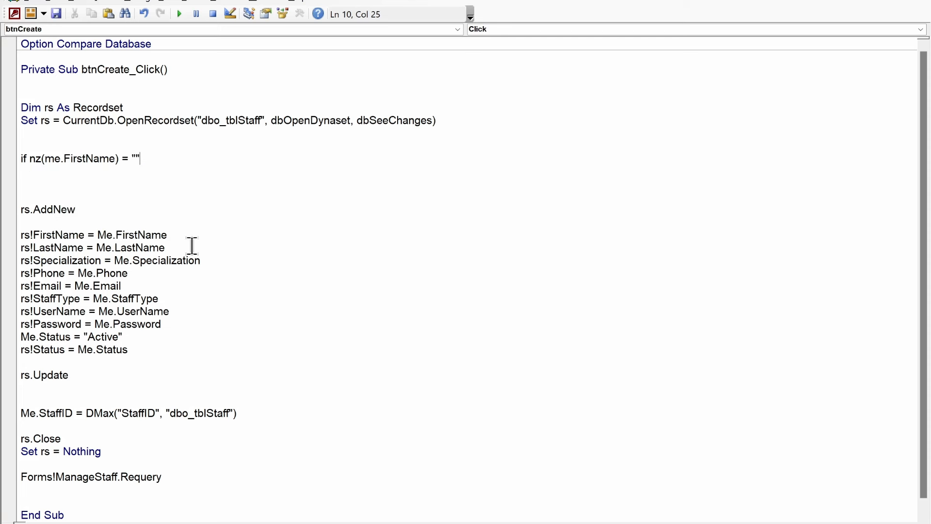
{"action": "type", "text": " or nz(me."}
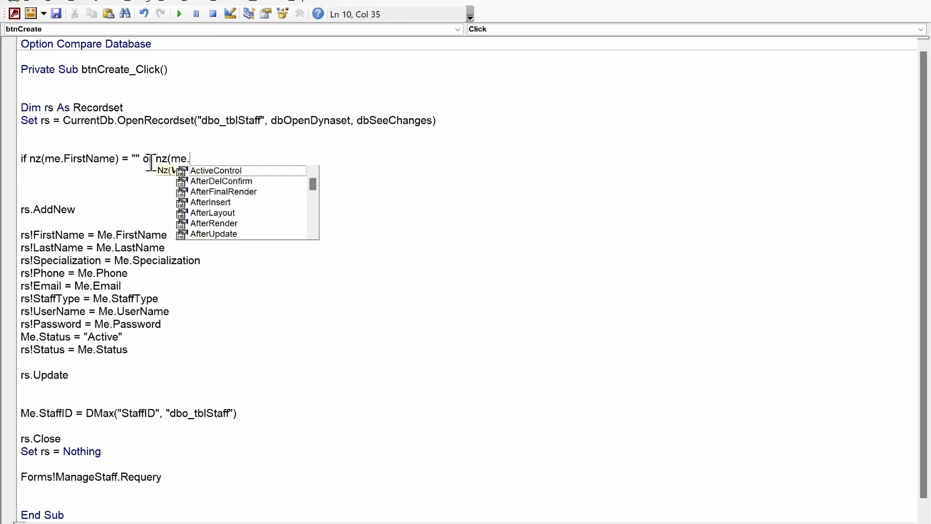
{"action": "type", "text": "last"}
{"action": "key", "text": "Tab"}
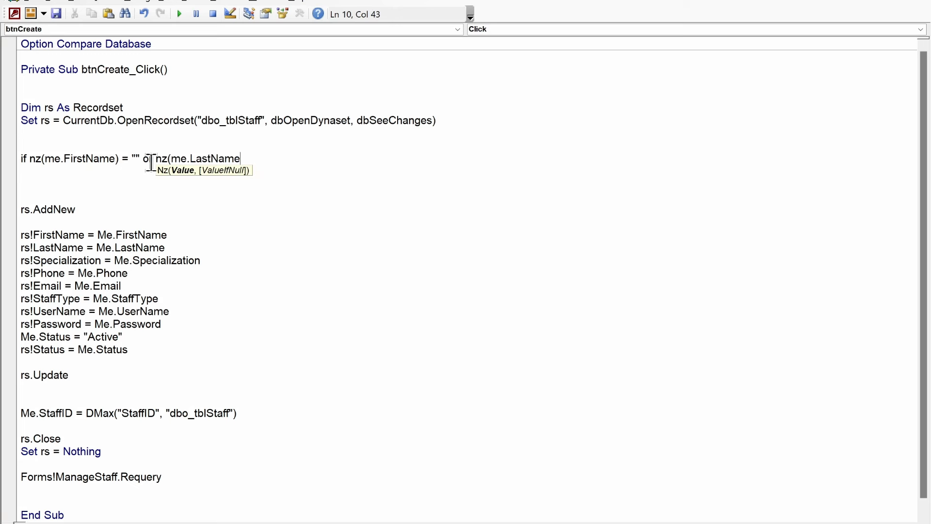
{"action": "type", "text": ") = \"\" or n"}
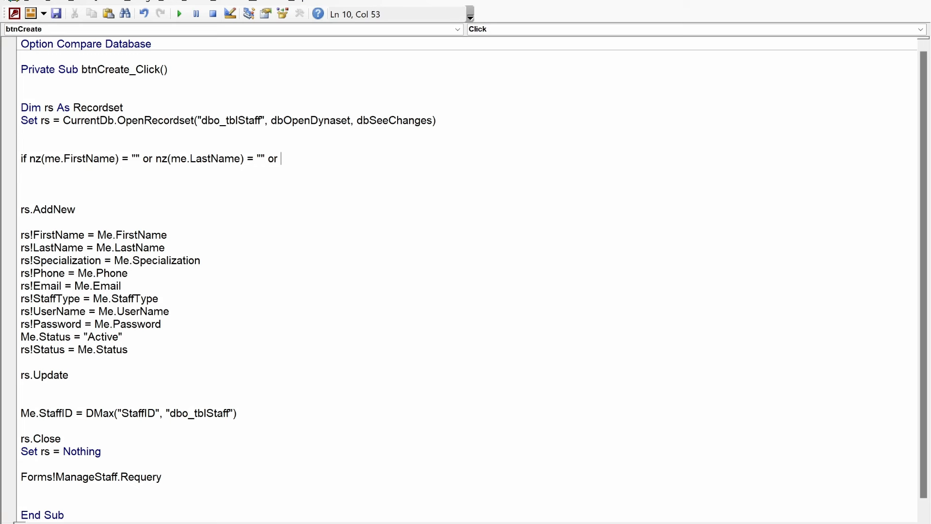
{"action": "type", "text": "z(me."}
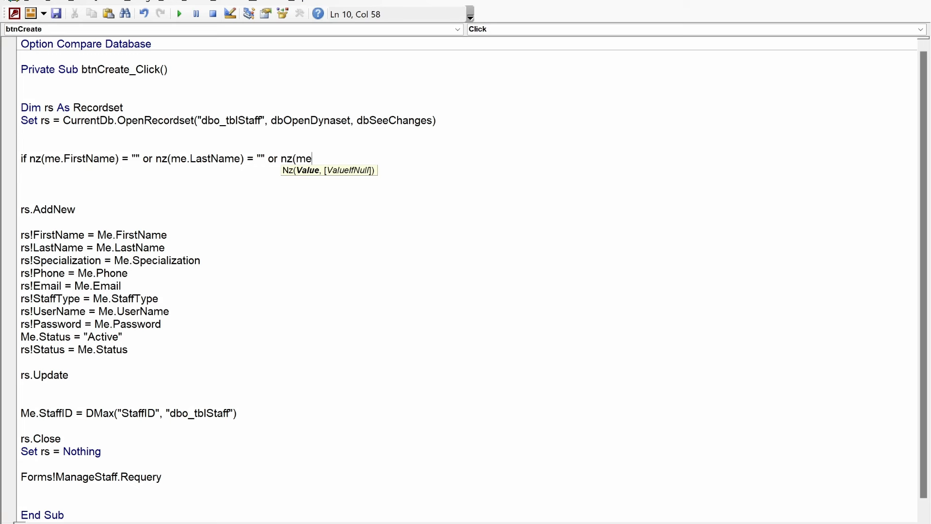
{"action": "type", "text": "sp"}
{"action": "key", "text": "Tab"}
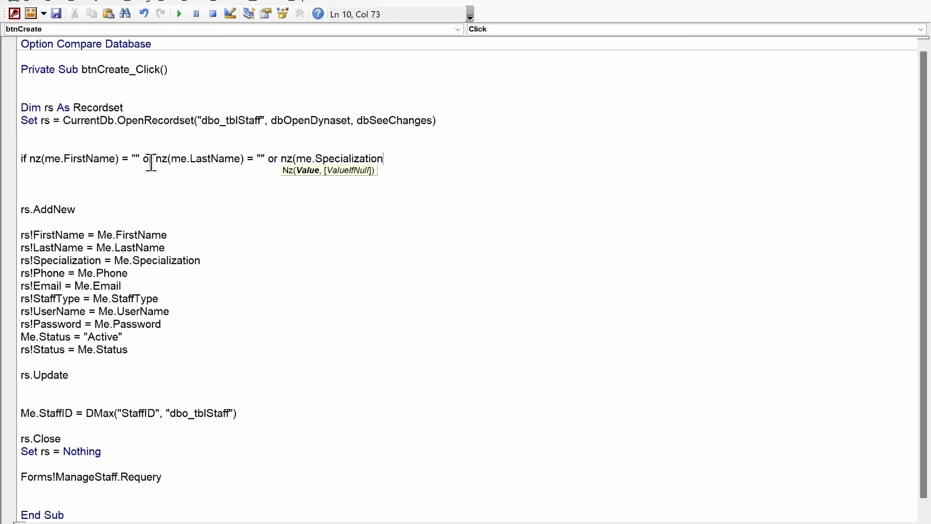
{"action": "type", "text": ") = \"\" or "}
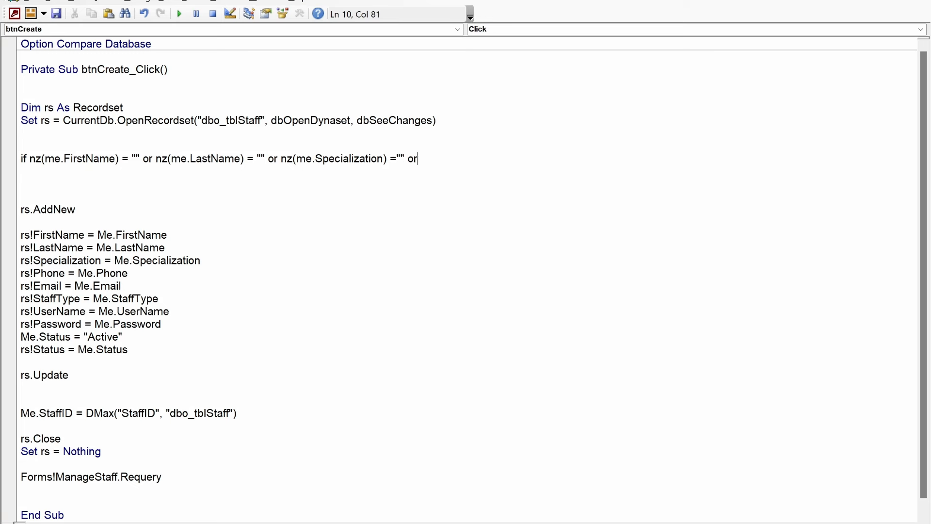
{"action": "type", "text": "nz(me.Specialization) =\"\" or nz(me"}
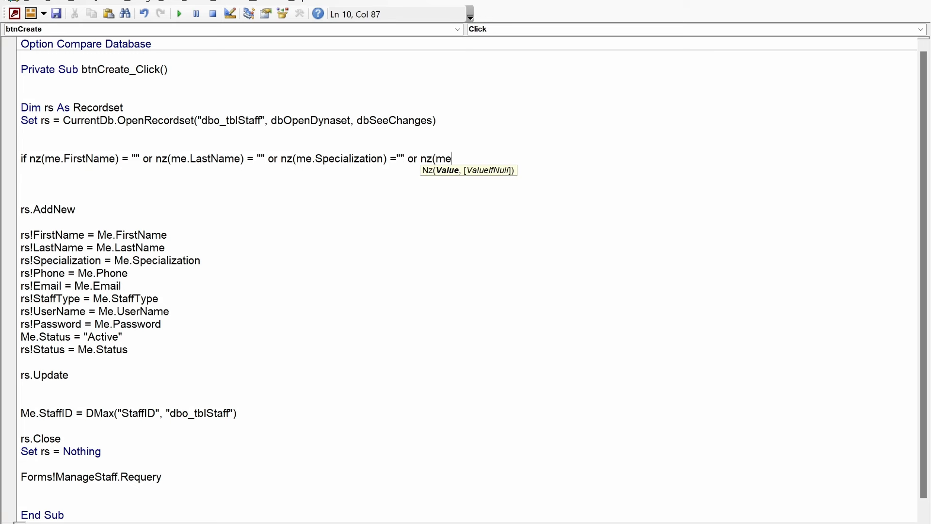
{"action": "type", "text": ".Phone) ="}
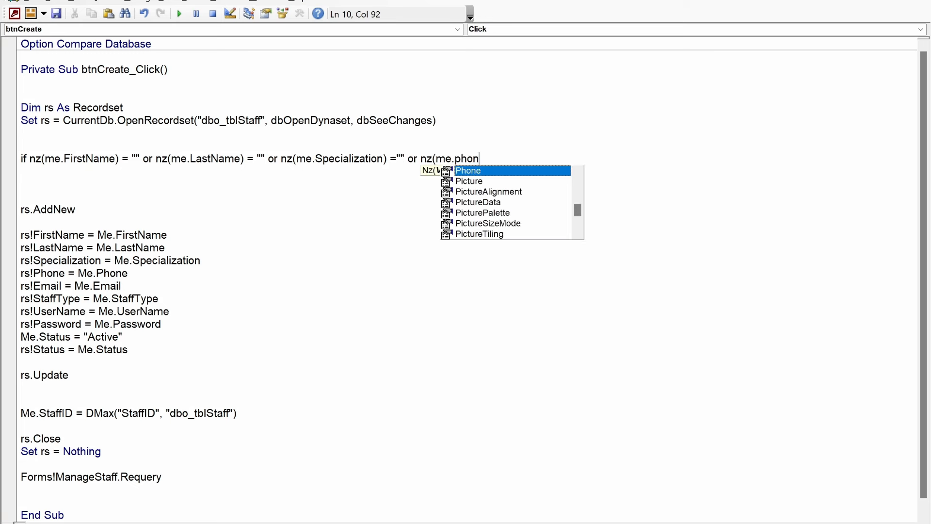
{"action": "type", "text": "\"\""}
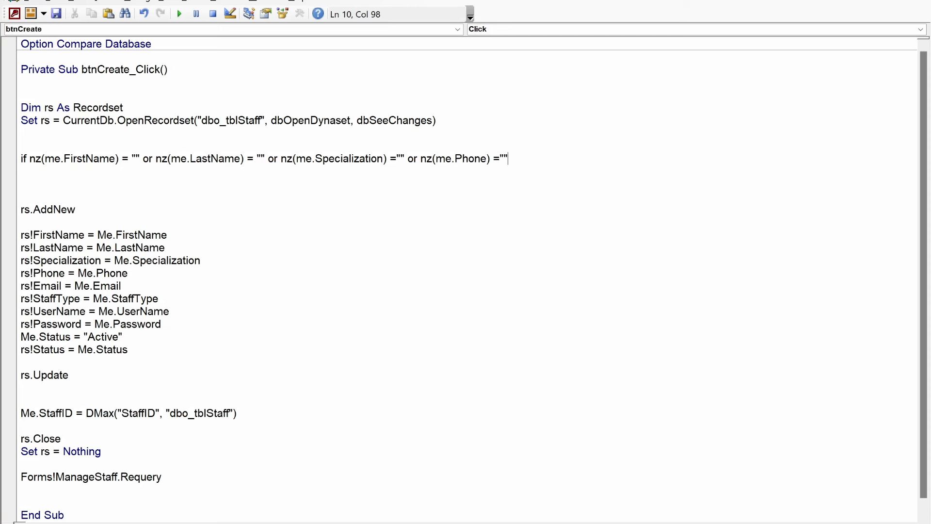
{"action": "type", "text": " or nz(me.ema"}
{"action": "key", "text": "Tab"}
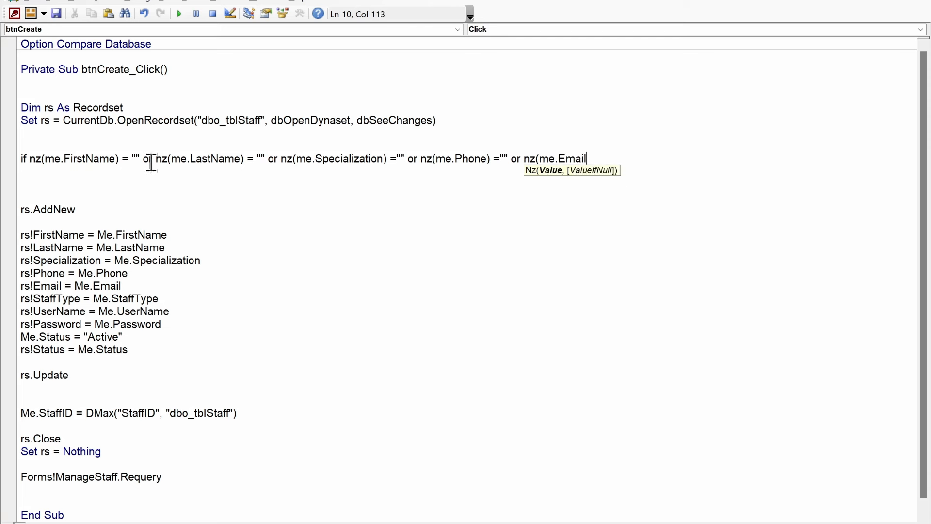
{"action": "type", "text": ") =\"\" or "}
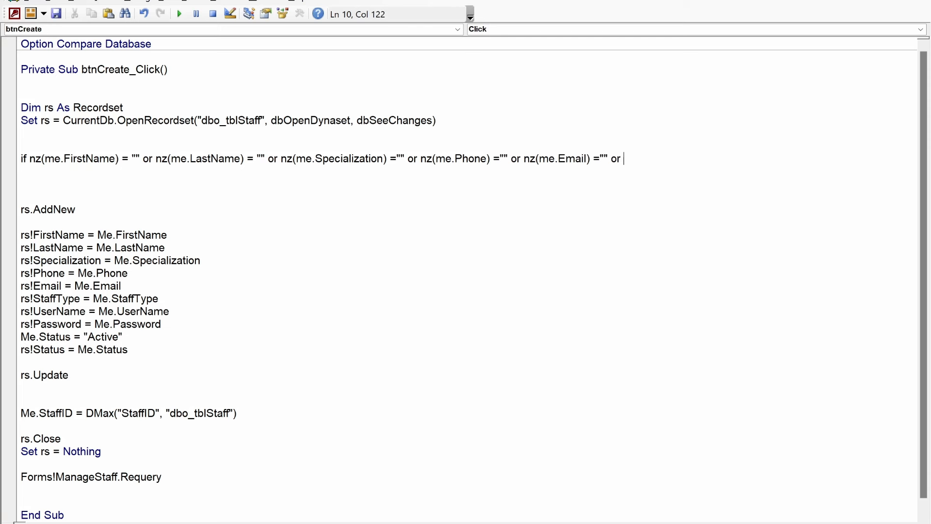
{"action": "type", "text": "nz("}
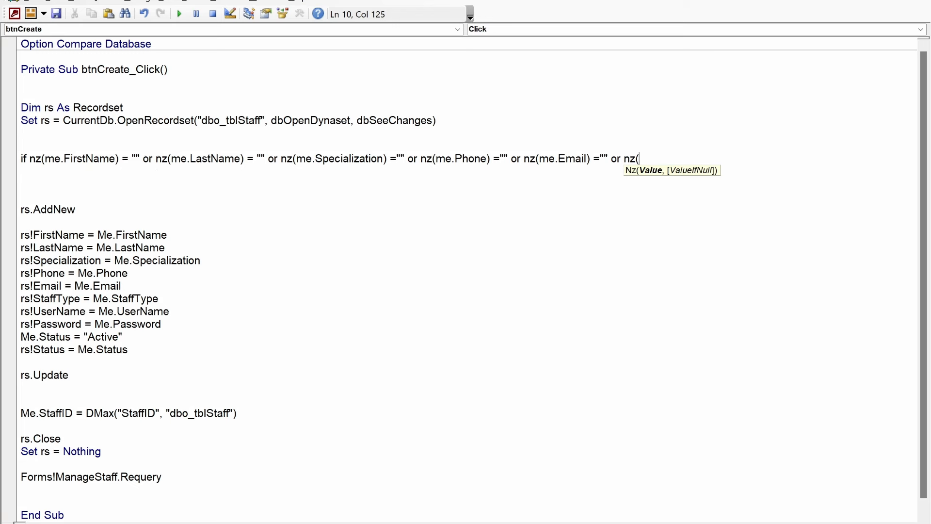
{"action": "type", "text": "me."}
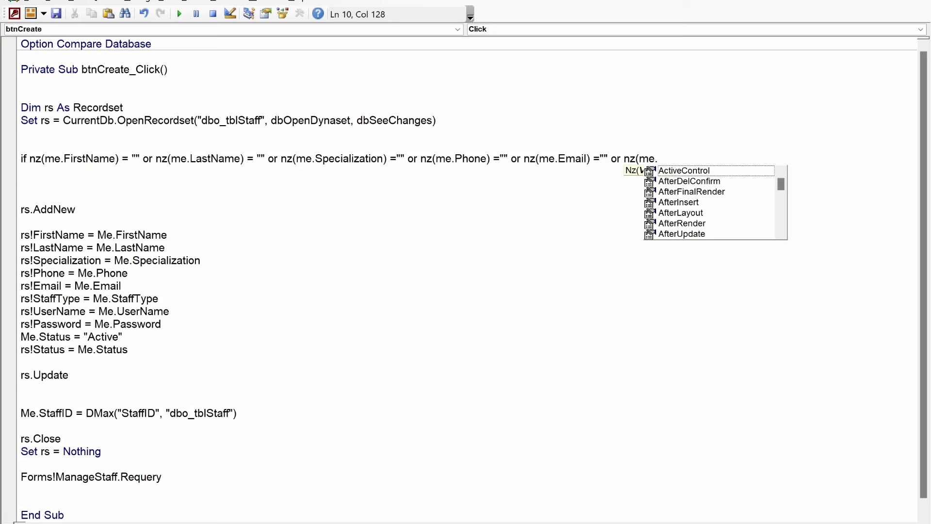
{"action": "type", "text": "user"}
{"action": "key", "text": "Tab"}
{"action": "type", "text": ") =\"\""}
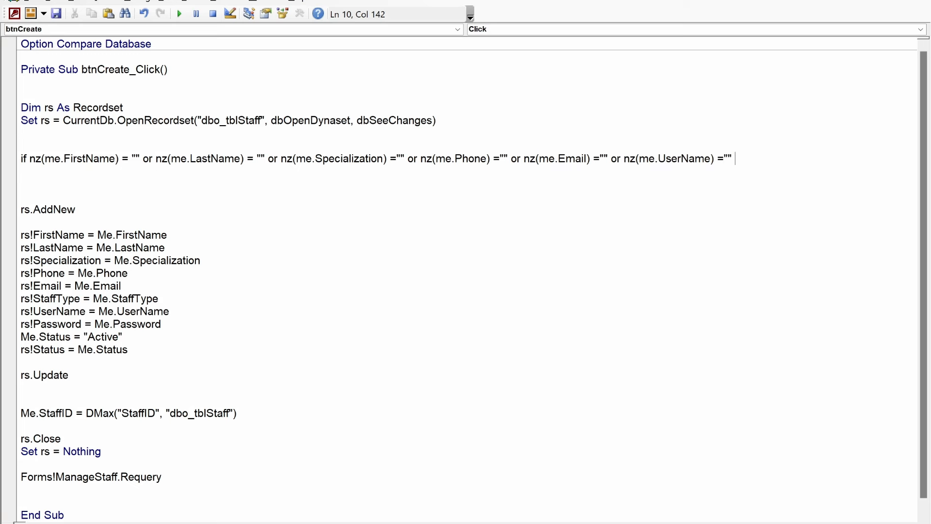
{"action": "type", "text": " or nz(me"}
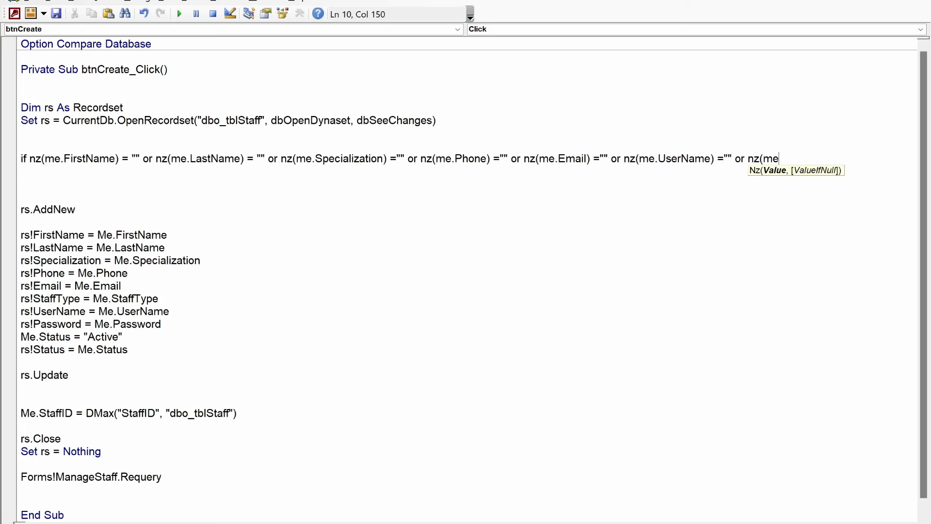
{"action": "type", "text": ".password_"}
{"action": "key", "text": "BackSpace"}
{"action": "type", "text": ") = \"\" then"}
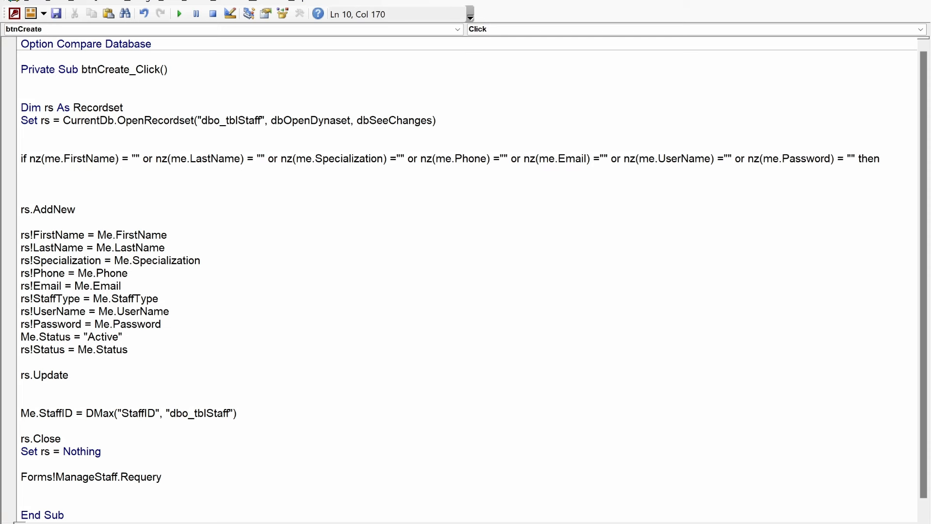
{"action": "key", "text": "Return"}
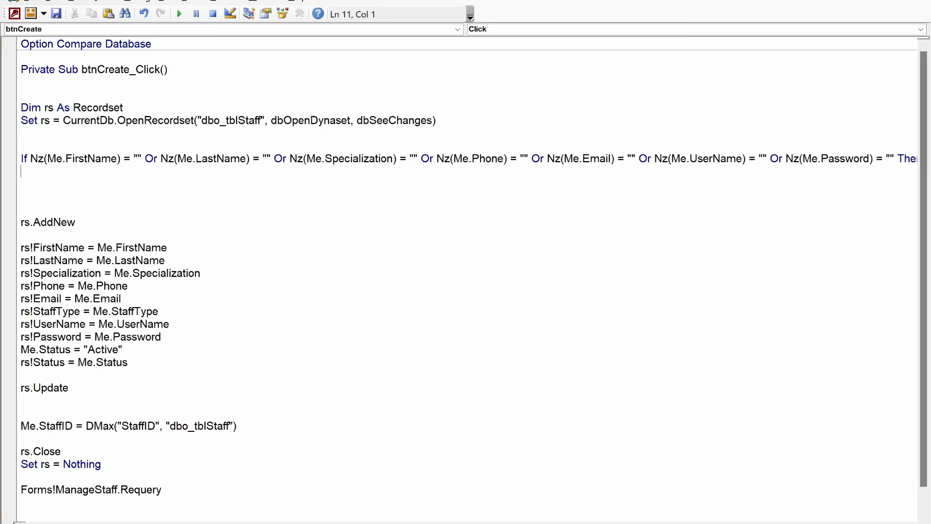
Step: Add DoCmd.Beep and MsgBox "This action can not be performed.", vbCritical, "Information", followed by Else
{"action": "type", "text": "docmd."}
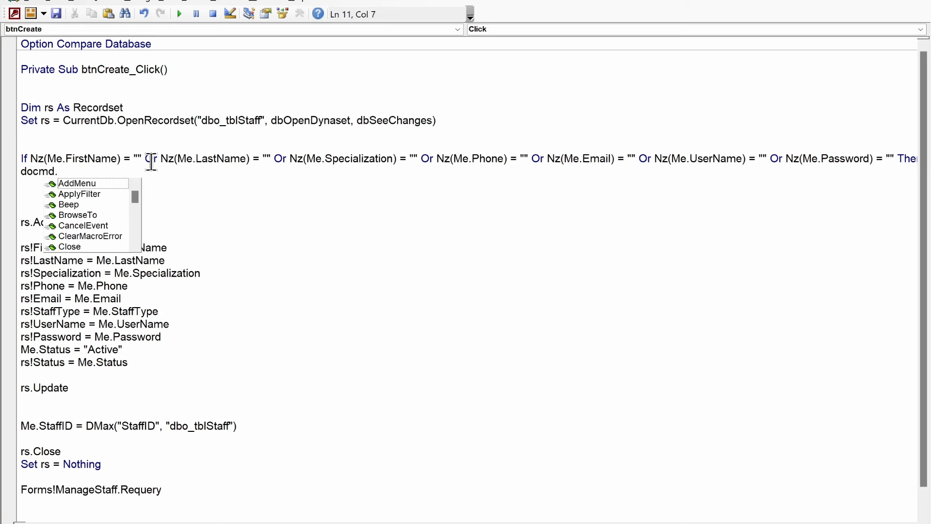
{"action": "type", "text": "b"}
{"action": "key", "text": "Return"}
{"action": "type", "text": "ms"}
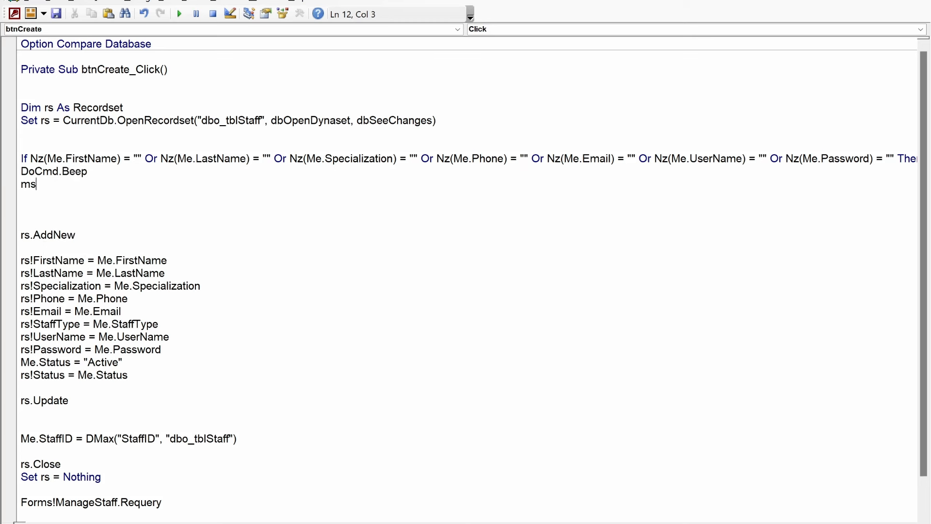
{"action": "type", "text": "gbox \"\""}
{"action": "key", "text": "Left"}
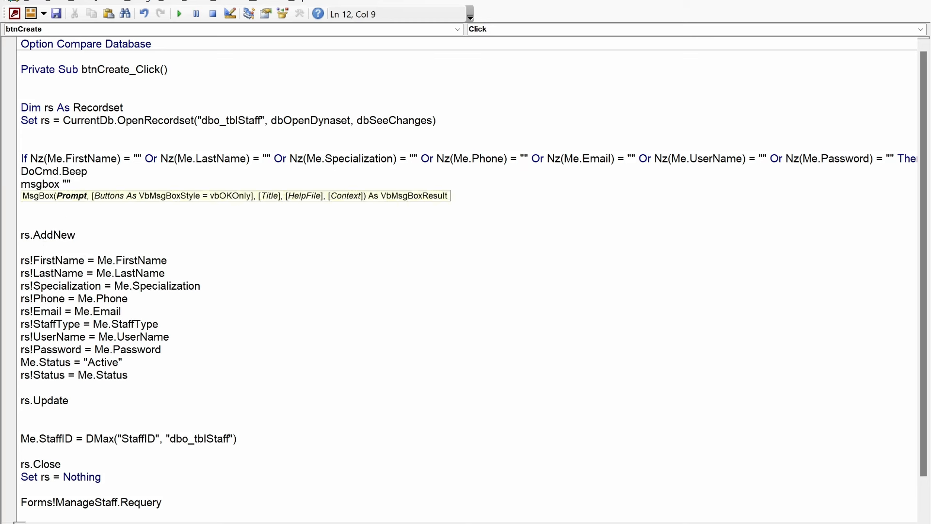
{"action": "type", "text": "This action can not be performe"}
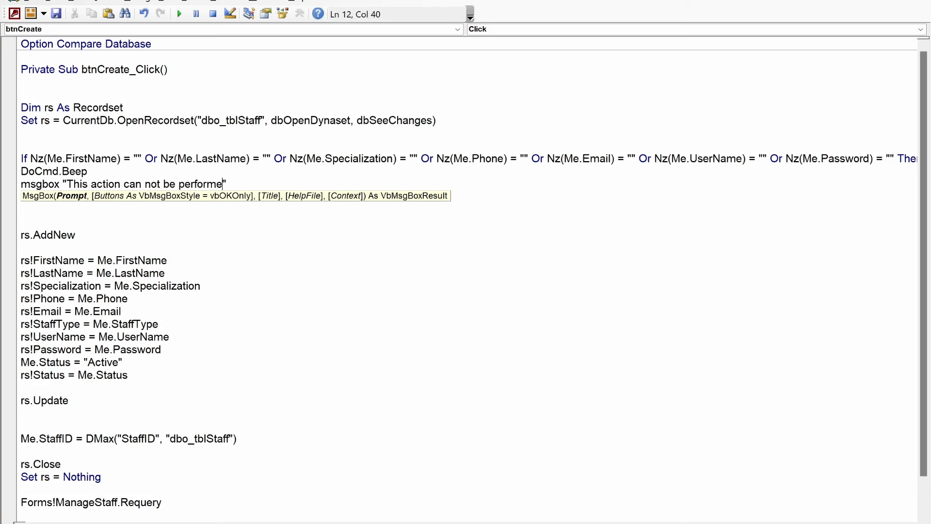
{"action": "type", "text": "d."}
{"action": "key", "text": "Right"}
{"action": "type", "text": ", vb"}
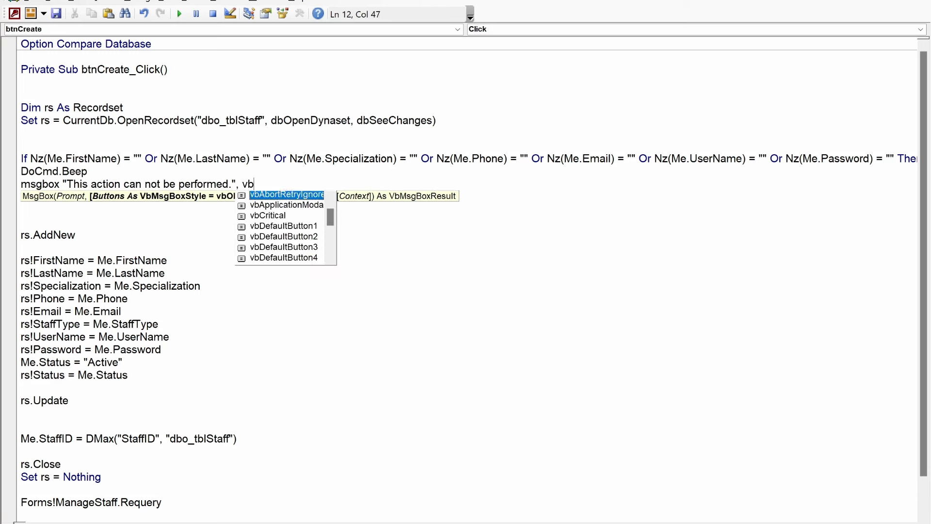
{"action": "type", "text": "Critical, \"In\""}
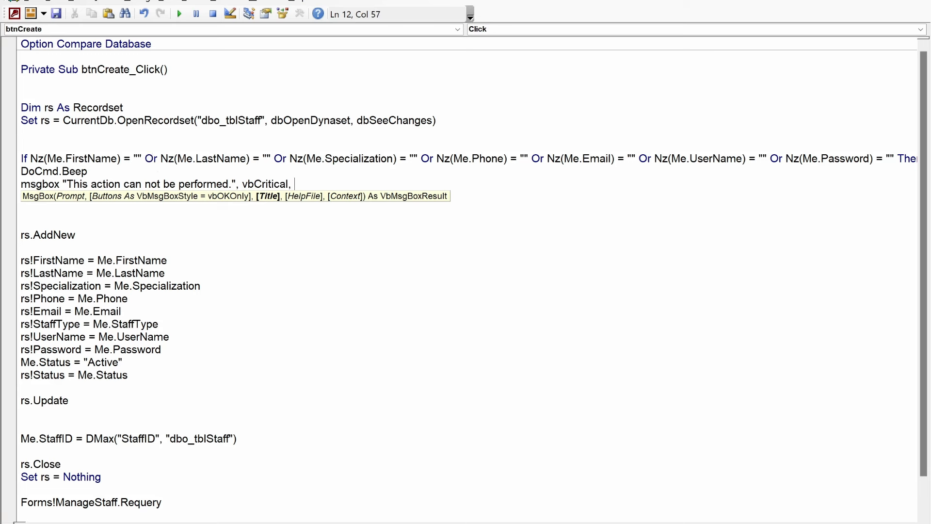
{"action": "key", "text": "Left"}
{"action": "type", "text": "Information"}
{"action": "key", "text": "Right"}
{"action": "key", "text": "Return"}
{"action": "key", "text": "Return"}
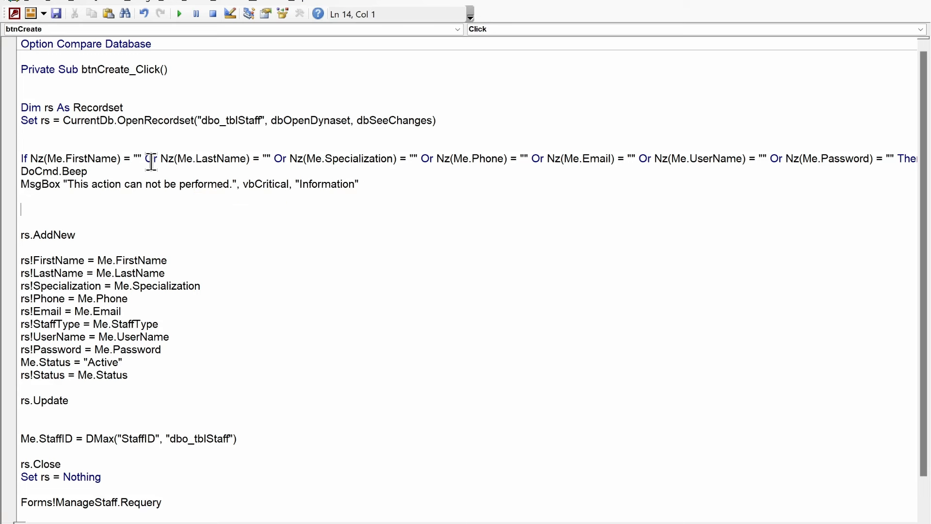
{"action": "type", "text": "else"}
{"action": "key", "text": "Return"}
{"action": "scroll", "coordinate": [167, 388], "scroll_direction": "down", "scroll_amount": 1}
Step: Add End If above End Sub, check the Debug menu, and close the code editor
{"action": "left_click", "coordinate": [137, 485]}
{"action": "type", "text": "end if"}
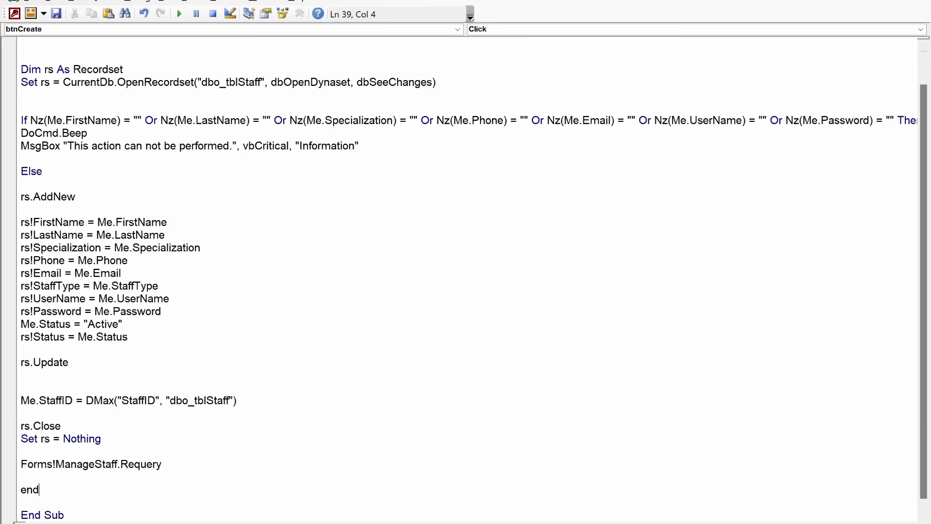
{"action": "key", "text": "Return"}
{"action": "left_click_drag", "start_coordinate": [388, 140], "coordinate": [11, 120]}
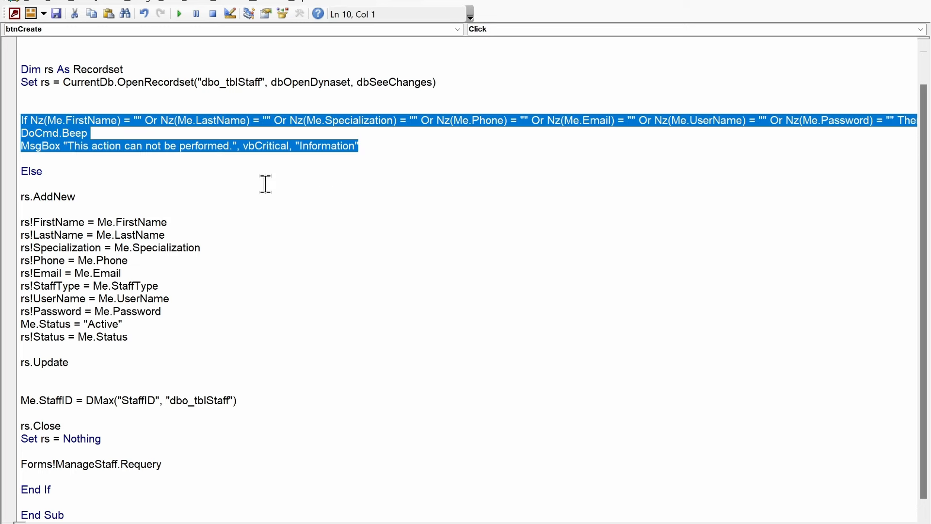
{"action": "left_click", "coordinate": [144, 2]}
{"action": "left_click", "coordinate": [146, 12]}
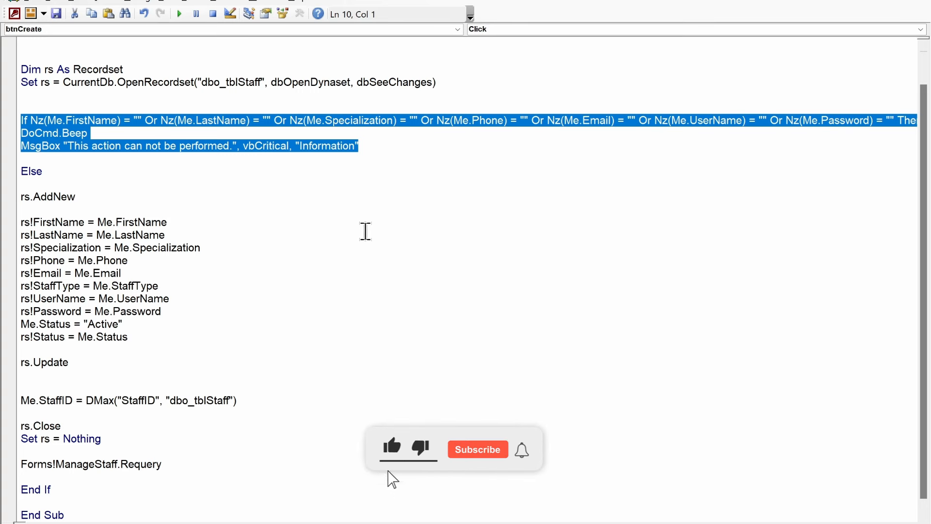
{"action": "scroll", "coordinate": [379, 231], "scroll_direction": "up", "scroll_amount": 1}
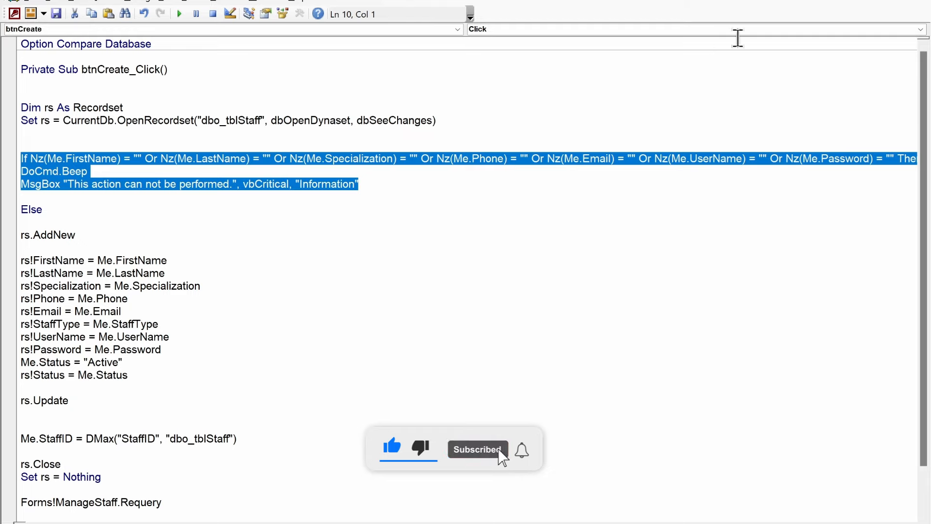
{"action": "left_click", "coordinate": [917, 1]}
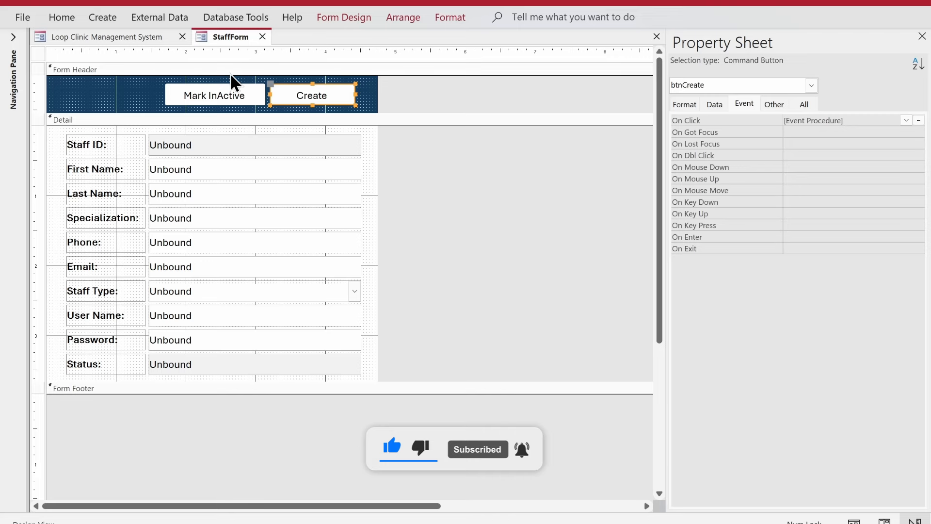
Step: Save StaffForm, open it in Form View, and test Create with empty fields, dismissing the warning
{"action": "right_click", "coordinate": [217, 36]}
{"action": "left_click", "coordinate": [233, 45]}
{"action": "right_click", "coordinate": [220, 36]}
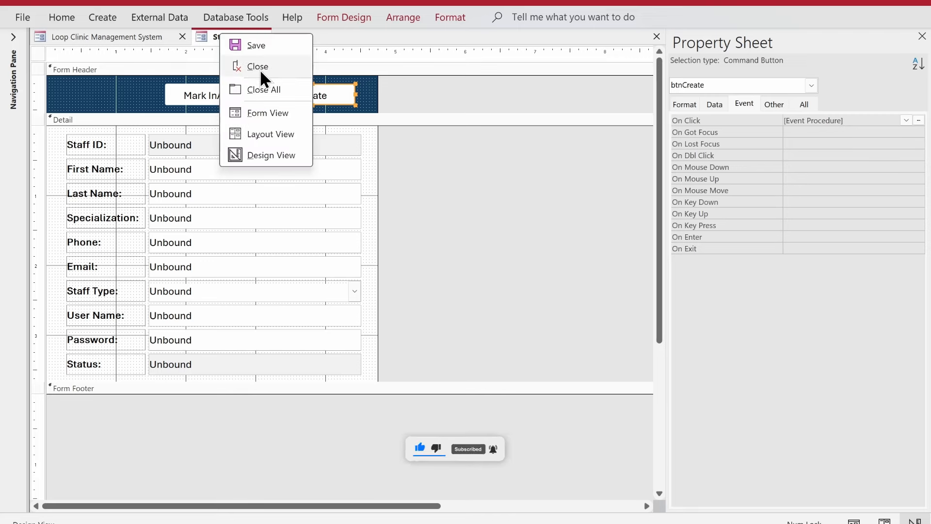
{"action": "left_click", "coordinate": [274, 118]}
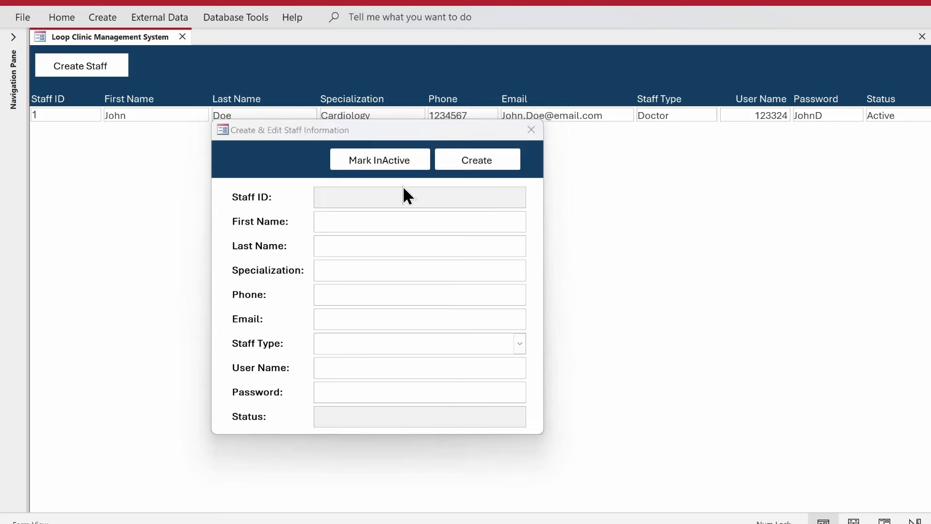
{"action": "left_click", "coordinate": [475, 164]}
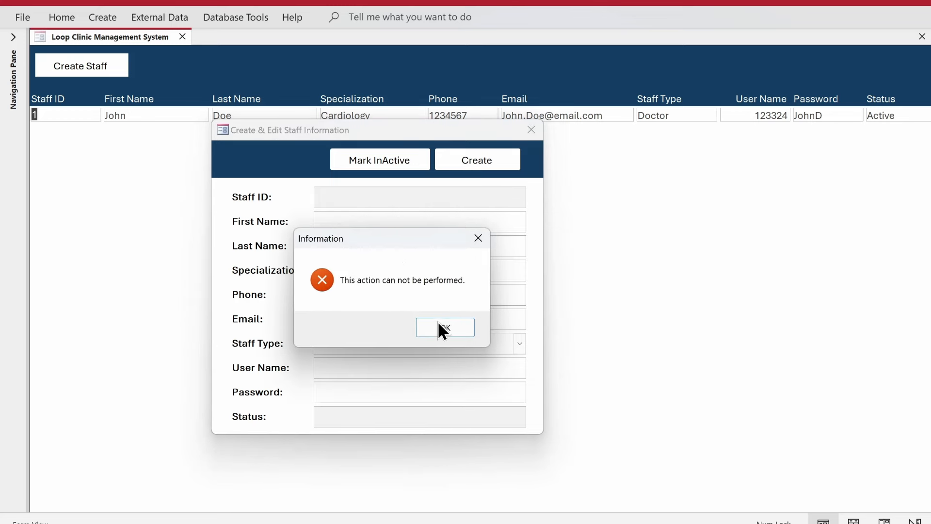
{"action": "left_click", "coordinate": [443, 328]}
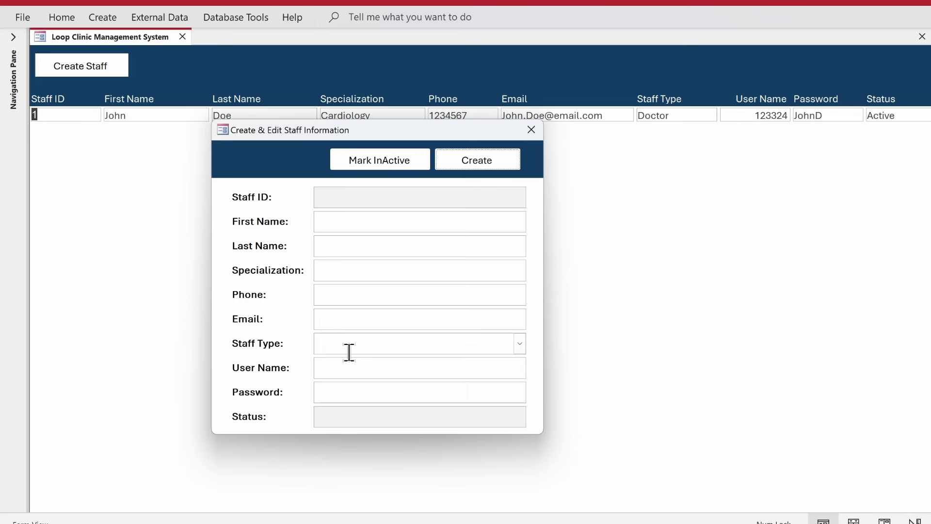
Step: Reposition the staff dialog, click into a field, and right-click its header
{"action": "left_click_drag", "start_coordinate": [339, 131], "coordinate": [426, 170]}
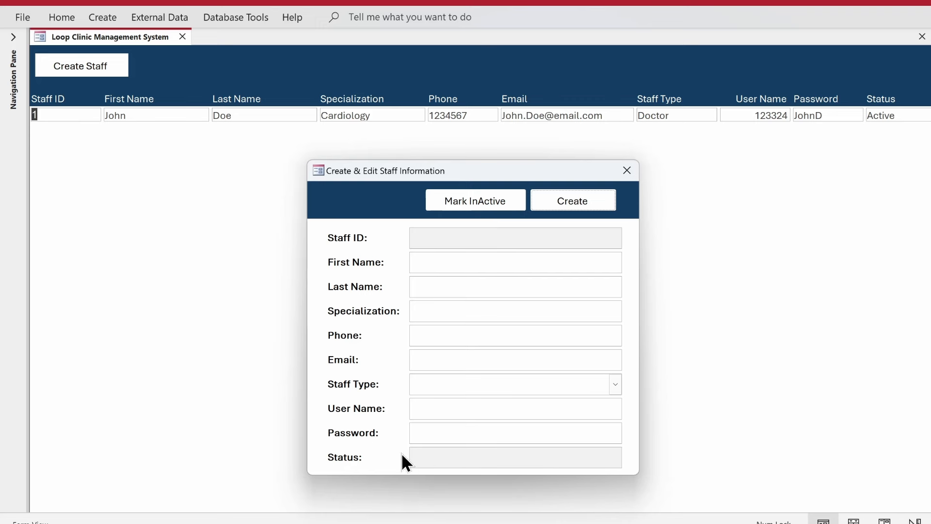
{"action": "left_click", "coordinate": [485, 461]}
{"action": "left_click_drag", "start_coordinate": [479, 173], "coordinate": [473, 150]}
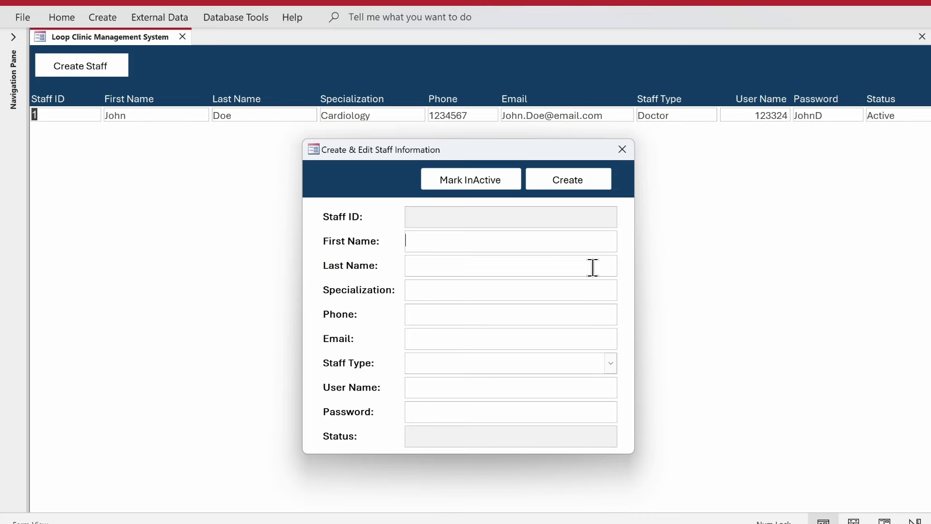
{"action": "right_click", "coordinate": [340, 178]}
Step: In Design View, create a Code Builder On Click procedure for the Mark InActive button
{"action": "left_click", "coordinate": [354, 219]}
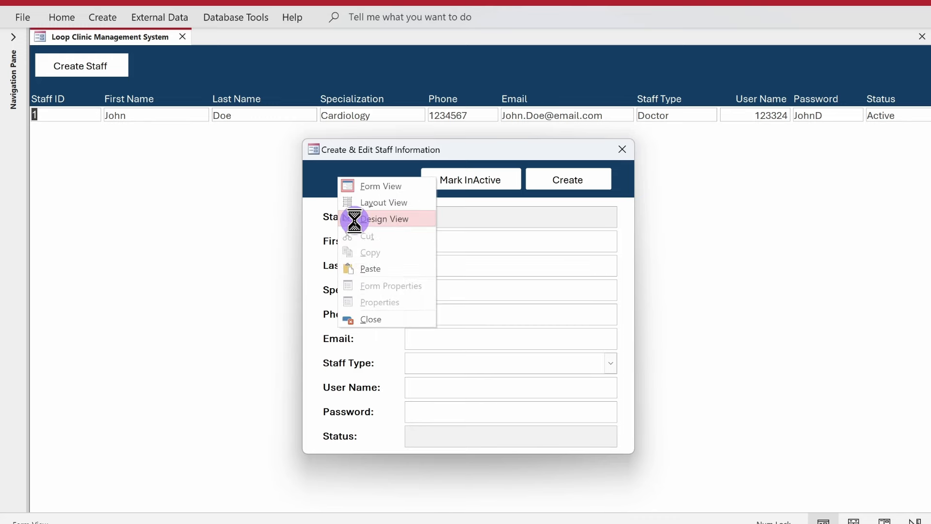
{"action": "left_click", "coordinate": [199, 97]}
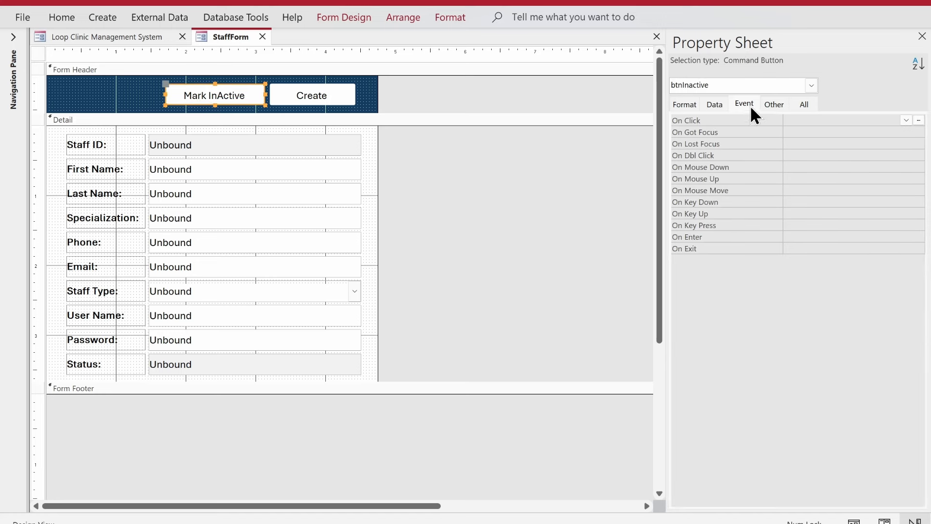
{"action": "left_click", "coordinate": [919, 120]}
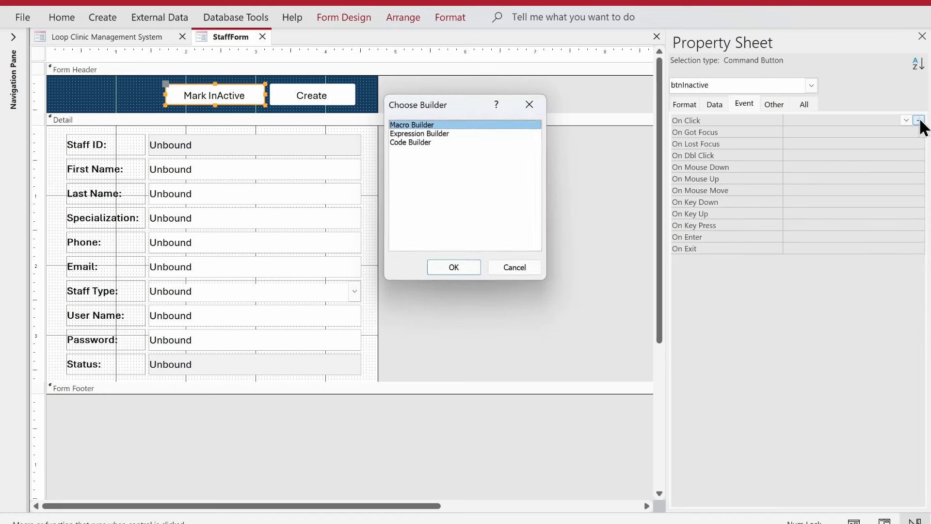
{"action": "double_click", "coordinate": [431, 142]}
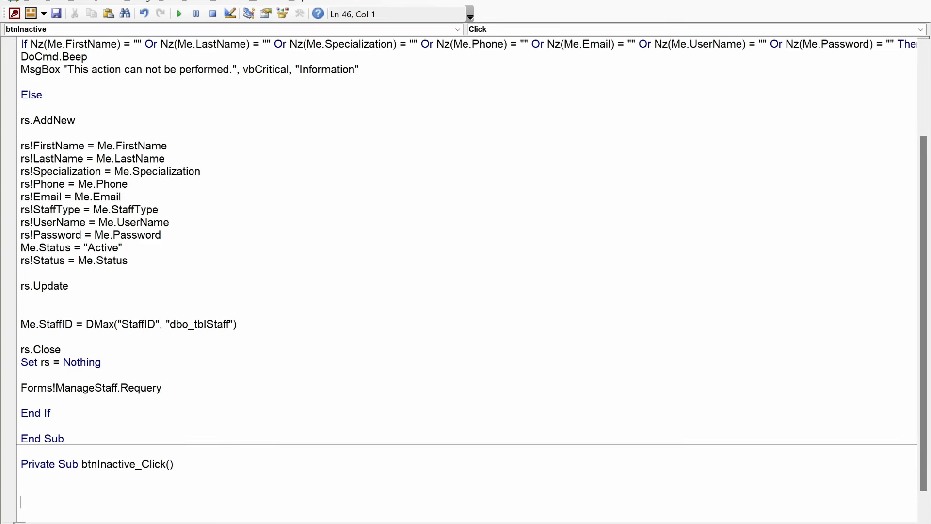
{"action": "key", "text": "Up"}
Step: Write the If condition for a blank StaffID or Status equal to "Inactive"
{"action": "type", "text": "if nz("}
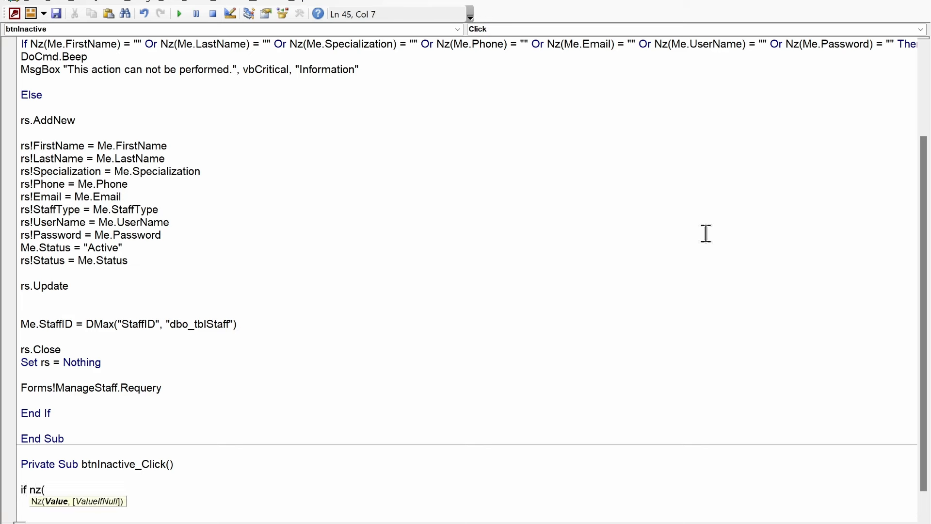
{"action": "type", "text": "me.sta"}
{"action": "key", "text": "Tab"}
{"action": "type", "text": ") ="}
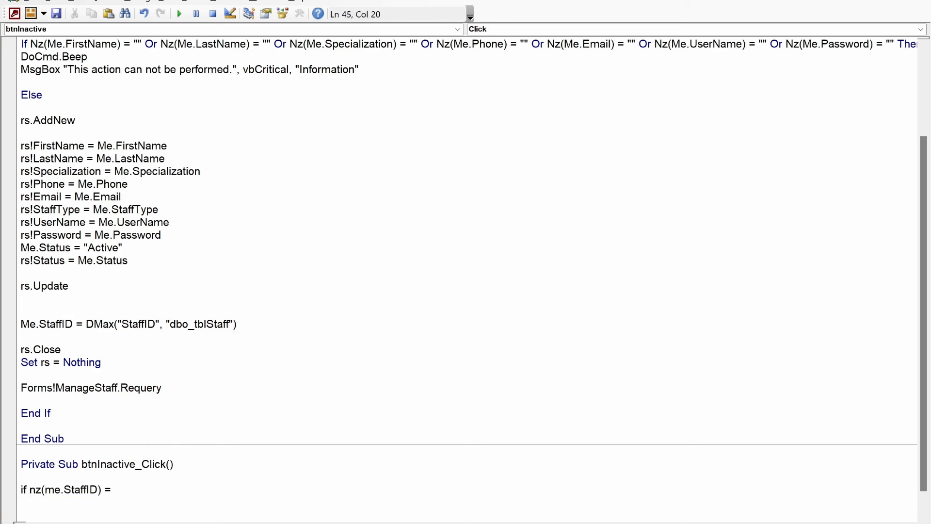
{"action": "type", "text": "\"\" or ms"}
{"action": "type", "text": "."}
{"action": "key", "text": "BackSpace"}
{"action": "key", "text": "BackSpace"}
{"action": "type", "text": "e.sta"}
{"action": "type", "text": "tus = \"\""}
{"action": "key", "text": "Left"}
{"action": "type", "text": "Inactive"}
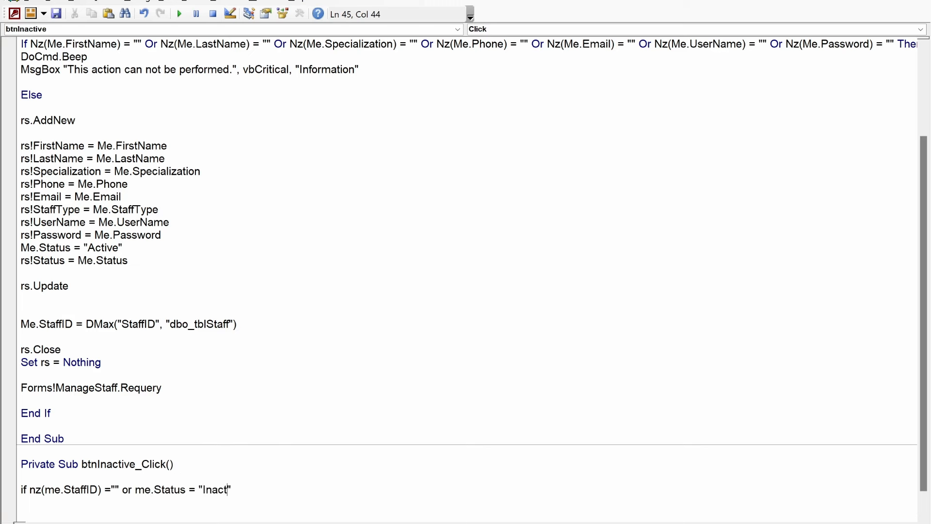
{"action": "key", "text": "Right"}
{"action": "type", "text": "then"}
Step: Add DoCmd.Beep and MsgBox "This action can not be peformed.", vbCritical, "Information"
{"action": "key", "text": "Return"}
{"action": "type", "text": "docmd."}
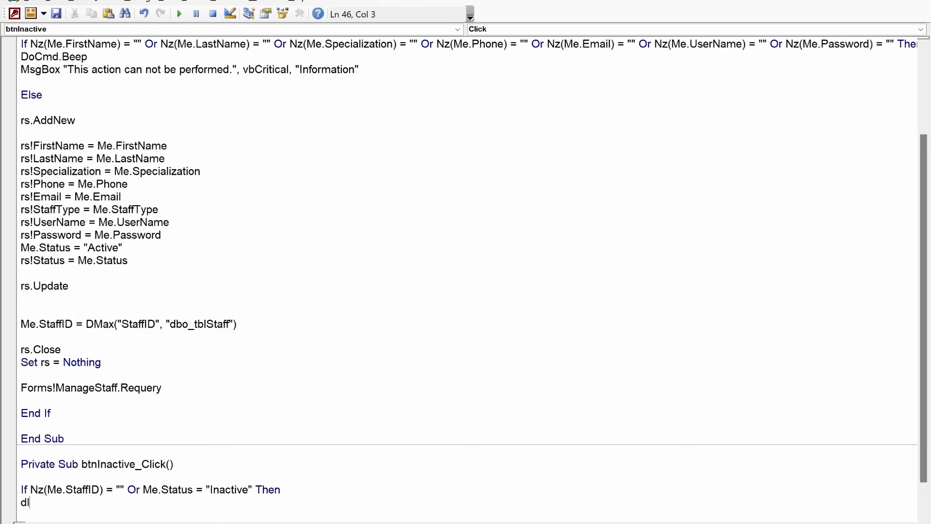
{"action": "type", "text": "bee"}
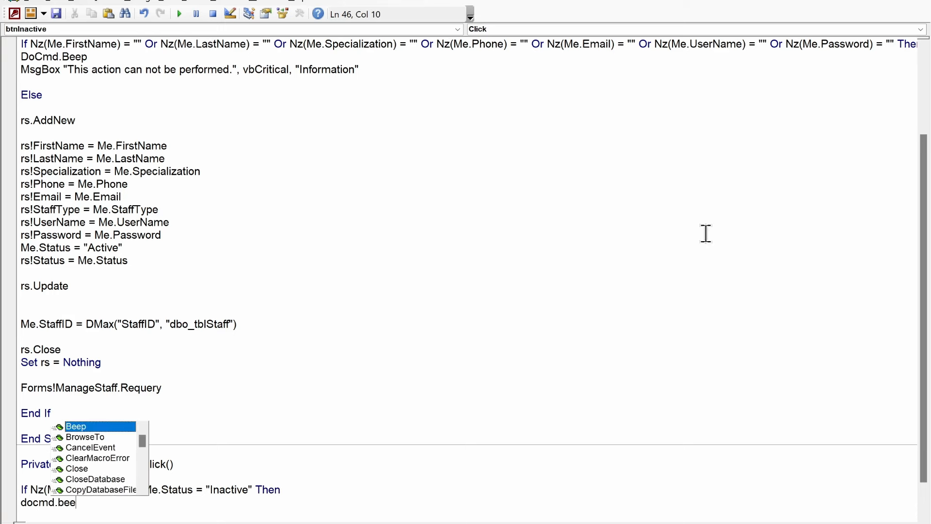
{"action": "key", "text": "Return"}
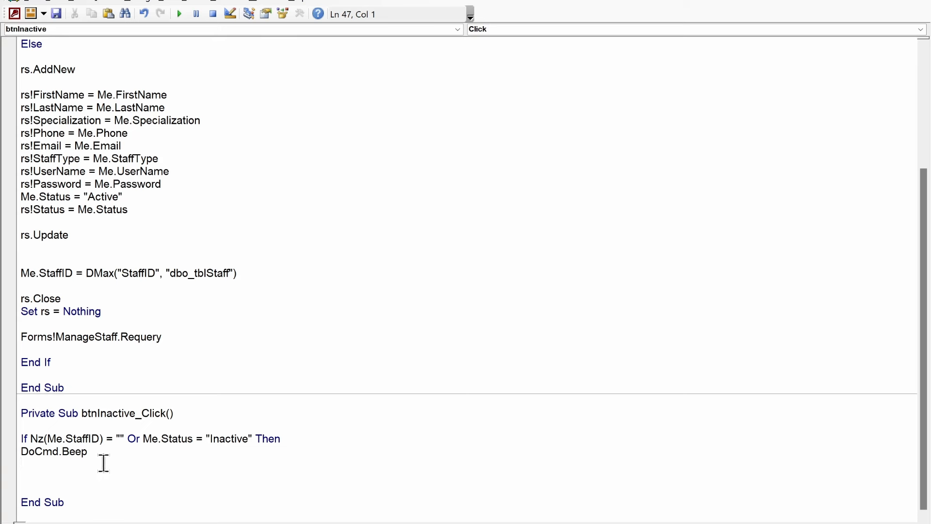
{"action": "type", "text": "msgbox \""}
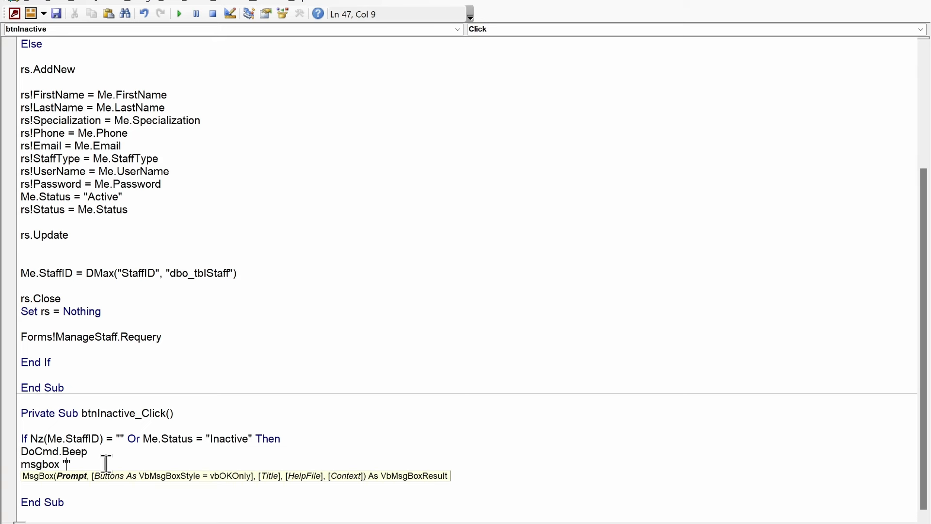
{"action": "type", "text": "This action can not be p"}
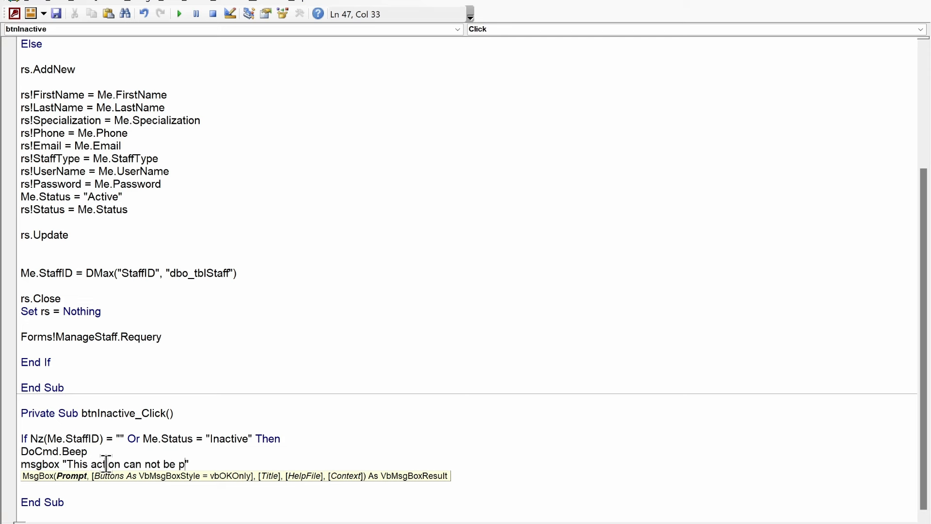
{"action": "type", "text": "eformed."}
{"action": "key", "text": "Right"}
{"action": "type", "text": ",vbcr"}
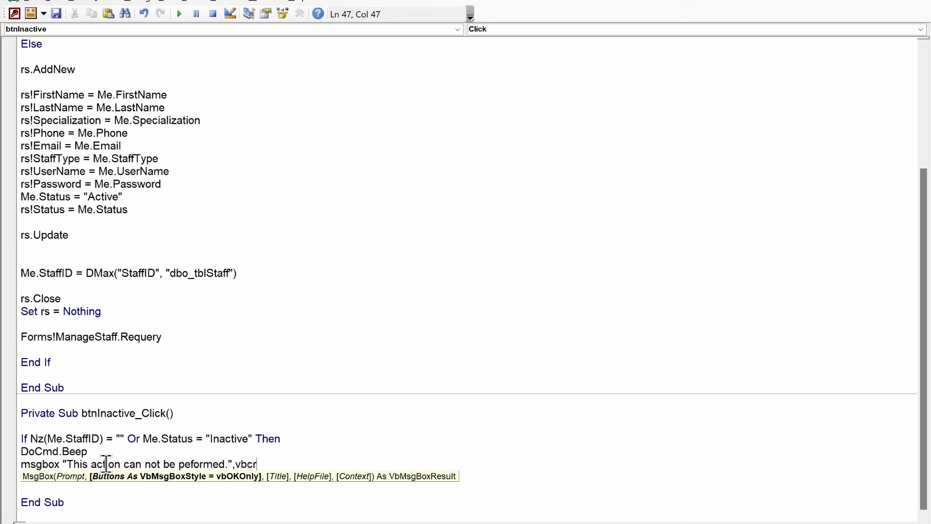
{"action": "key", "text": "Tab"}
{"action": "type", "text": ", "}
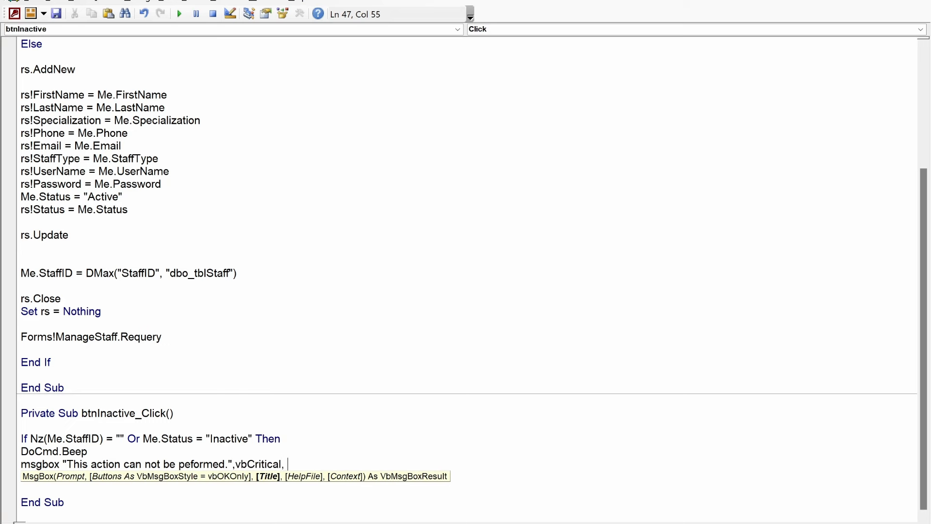
{"action": "type", "text": "\"Information\""}
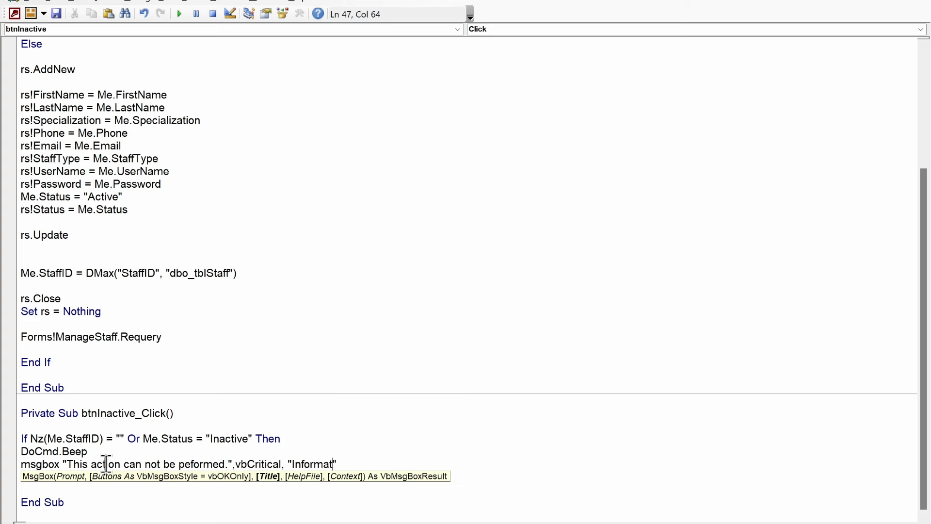
{"action": "key", "text": "Return"}
{"action": "key", "text": "Return"}
{"action": "key", "text": "Return"}
{"action": "key", "text": "Return"}
{"action": "key", "text": "Return"}
{"action": "key", "text": "Return"}
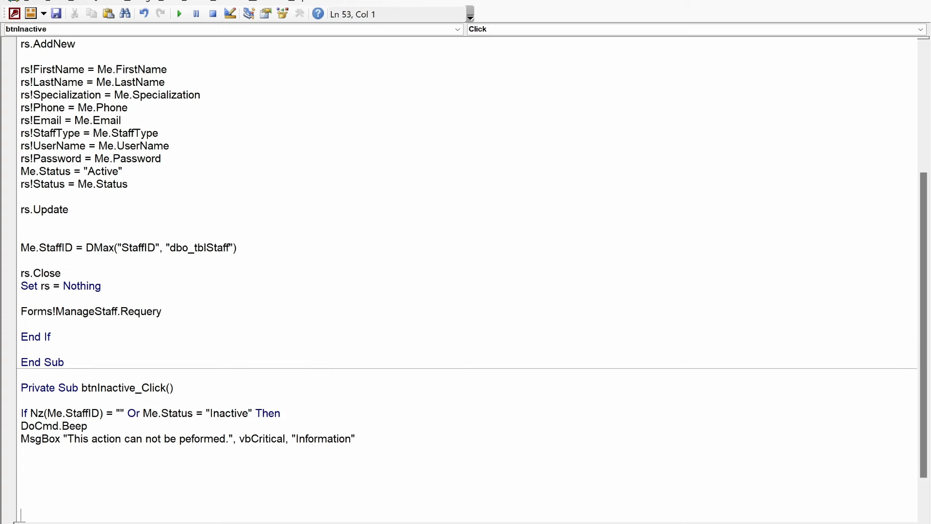
{"action": "scroll", "coordinate": [384, 458], "scroll_direction": "down", "scroll_amount": 2}
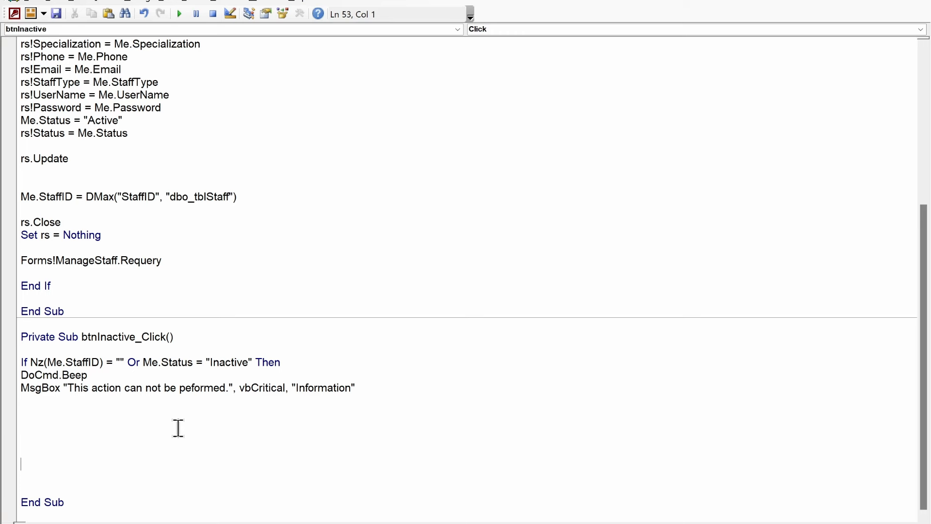
Step: Add Else and End If lines to the procedure's If block
{"action": "key", "text": "Up"}
{"action": "key", "text": "Up"}
{"action": "type", "text": "else"}
{"action": "key", "text": "Return"}
{"action": "key", "text": "Return"}
{"action": "key", "text": "Return"}
{"action": "key", "text": "Return"}
{"action": "key", "text": "Return"}
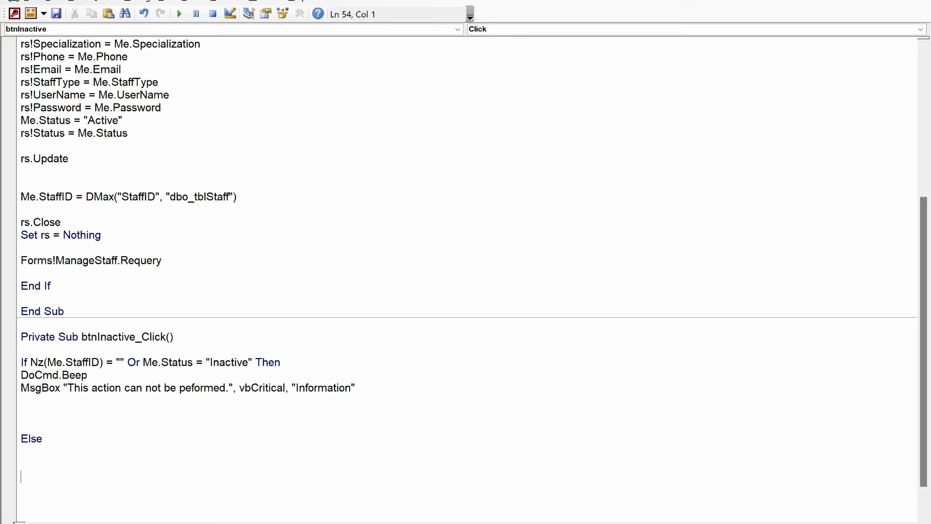
{"action": "type", "text": "endif"}
{"action": "key", "text": "Up"}
{"action": "key", "text": "Up"}
{"action": "key", "text": "Up"}
{"action": "key", "text": "Up"}
Step: Declare response As Integer at the top of btnInactive_Click
{"action": "left_click", "coordinate": [214, 347]}
{"action": "key", "text": "Return"}
{"action": "key", "text": "Return"}
{"action": "key", "text": "Return"}
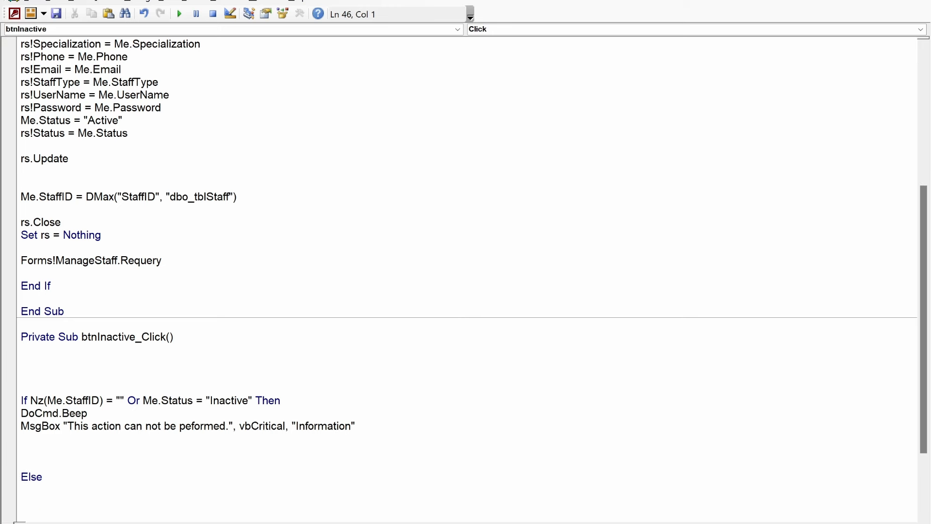
{"action": "type", "text": "dim response as inter"}
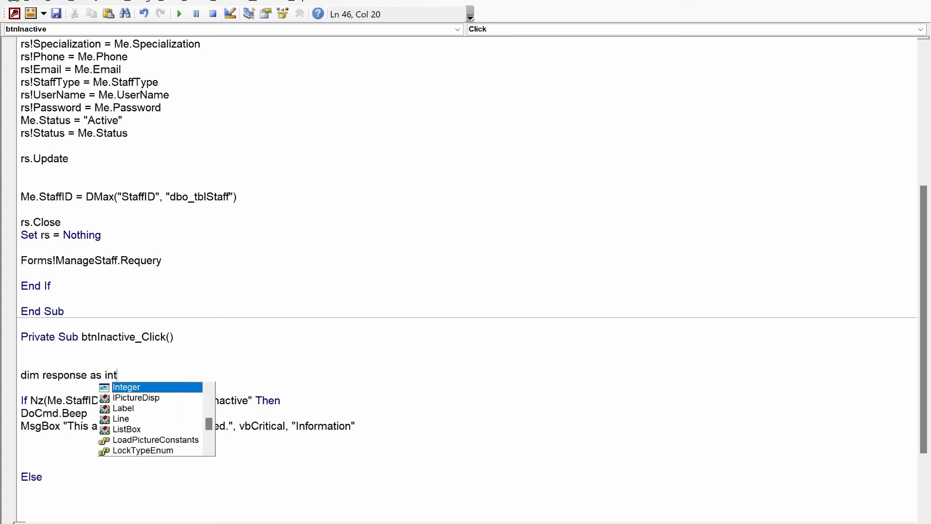
{"action": "key", "text": "Tab"}
{"action": "key", "text": "Down"}
{"action": "key", "text": "Down"}
{"action": "scroll", "coordinate": [217, 346], "scroll_direction": "down", "scroll_amount": 2}
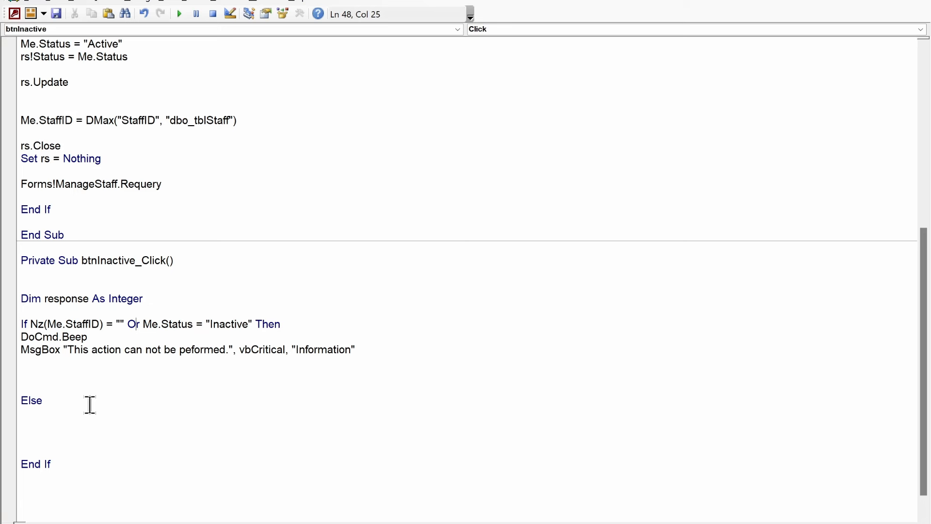
Step: Set response = MsgBox("You are about to mark this staff inactive, are you sure to proceed?", vbYesNo+vbQuestion)
{"action": "left_click", "coordinate": [56, 426]}
{"action": "type", "text": "response = msgbox"}
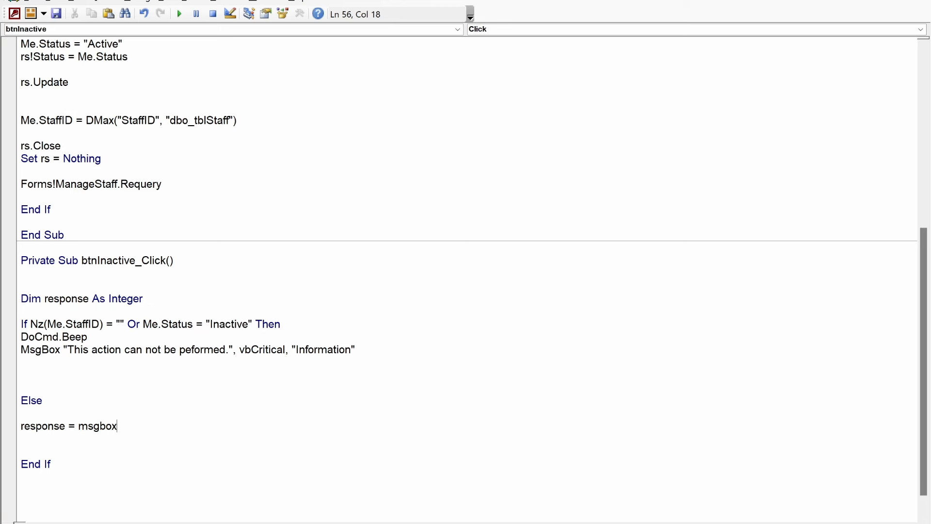
{"action": "type", "text": "("}
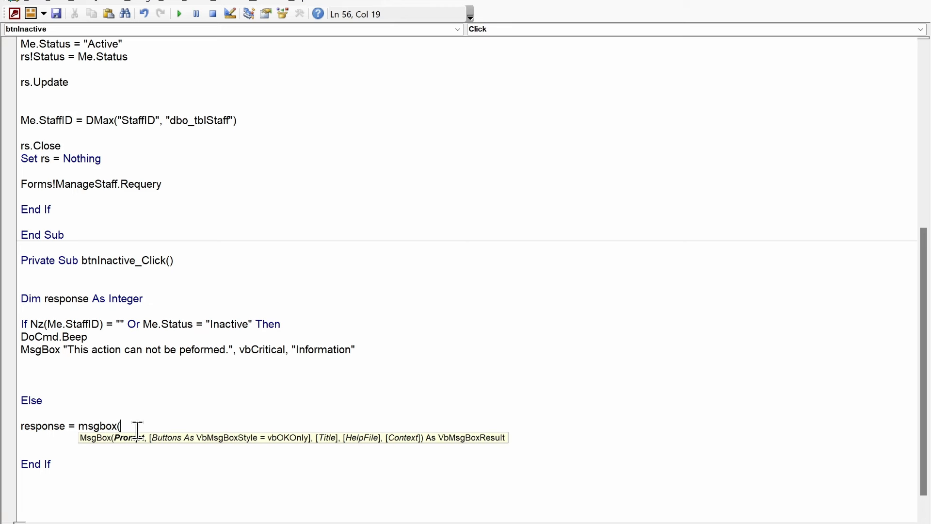
{"action": "type", "text": ")"}
{"action": "key", "text": "Left"}
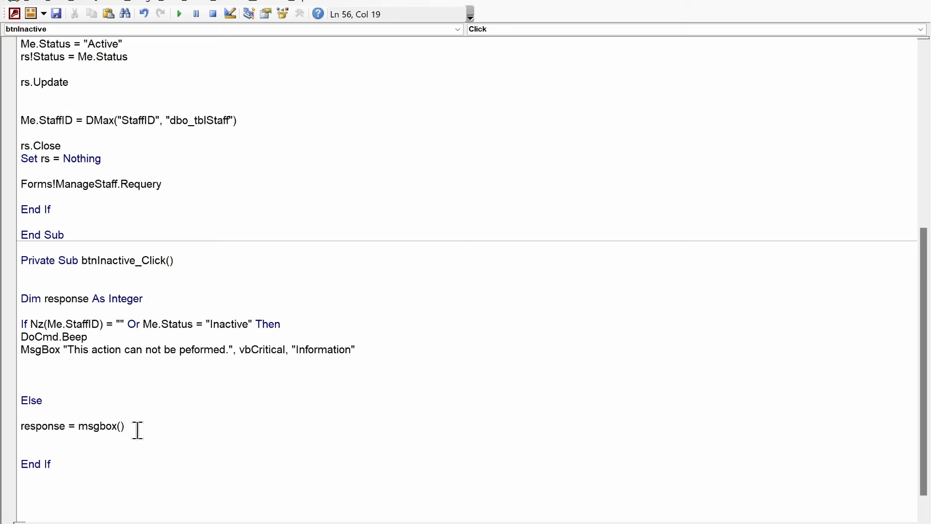
{"action": "type", "text": "\"\"  The"}
{"action": "key", "text": "BackSpace"}
{"action": "key", "text": "BackSpace"}
{"action": "key", "text": "BackSpace"}
{"action": "key", "text": "BackSpace"}
{"action": "type", "text": "You are about to mark the"}
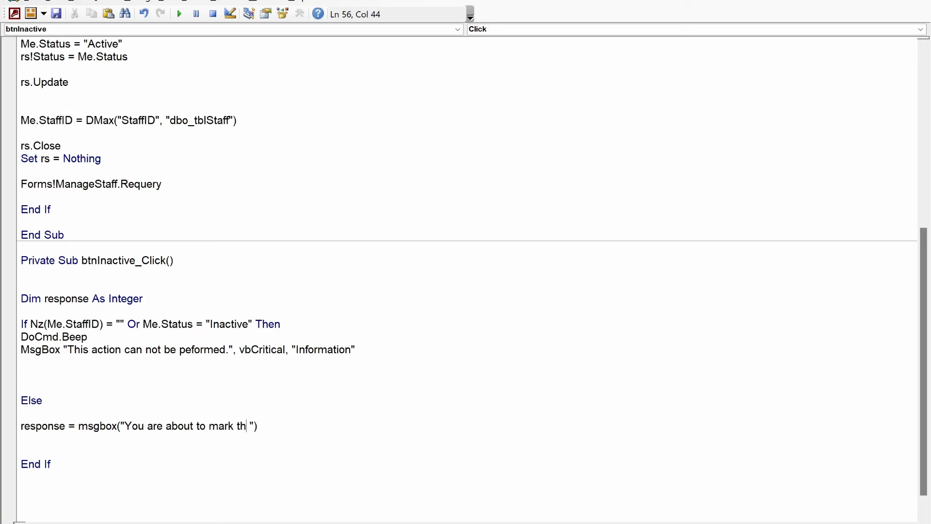
{"action": "key", "text": "BackSpace"}
{"action": "type", "text": "is staff inacti"}
{"action": "type", "text": "ve, are you s"}
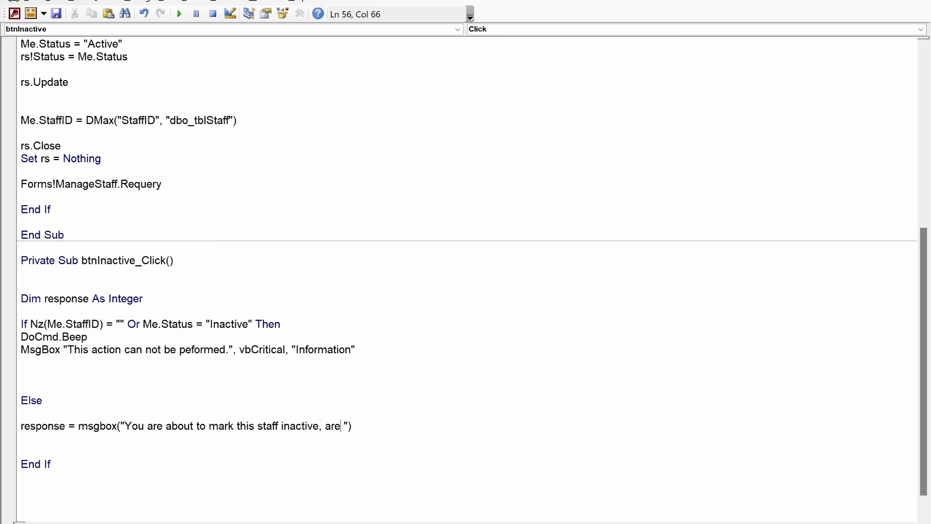
{"action": "type", "text": "ure to proceed"}
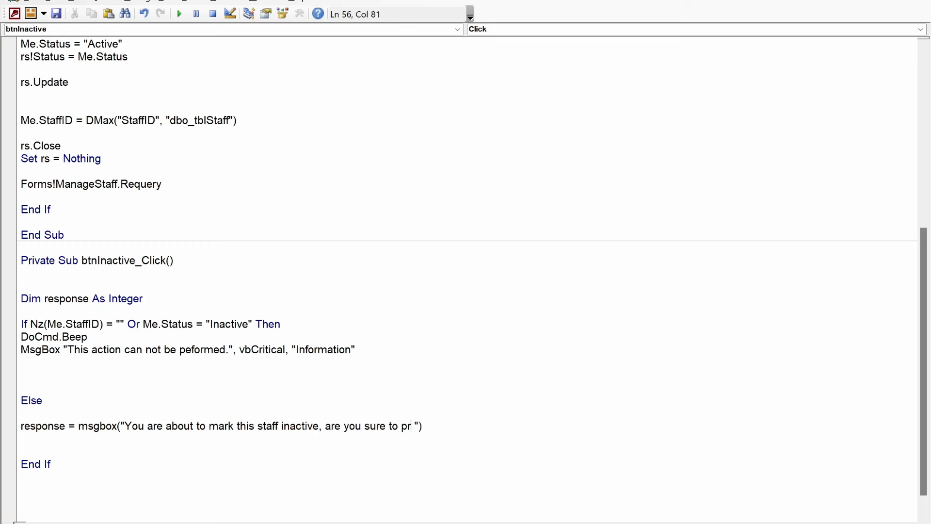
{"action": "type", "text": "?\",vbYesNo+"}
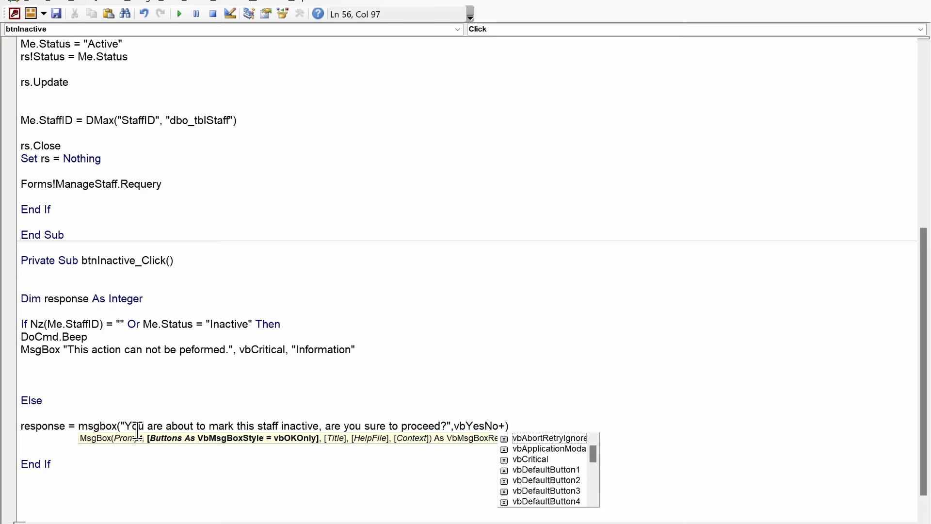
{"action": "type", "text": "vbQuestion"}
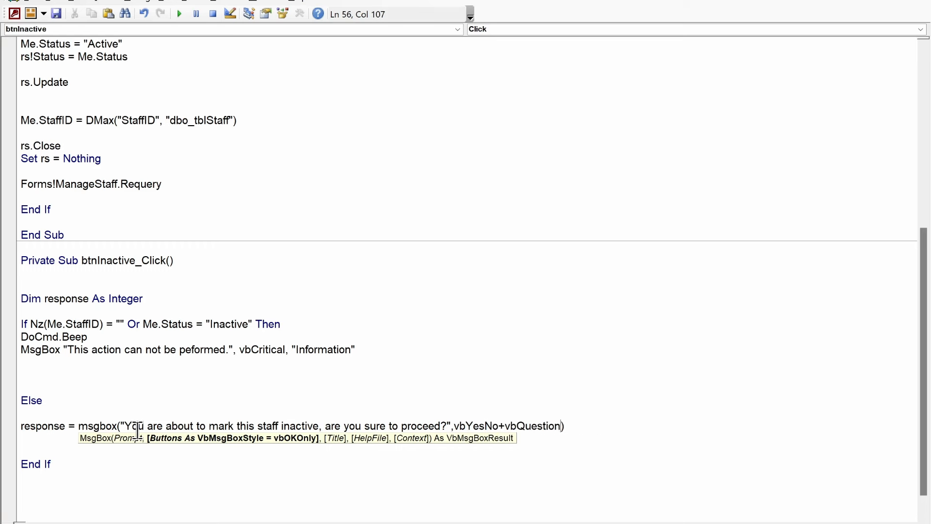
{"action": "key", "text": "End"}
{"action": "key", "text": "Return"}
{"action": "key", "text": "Return"}
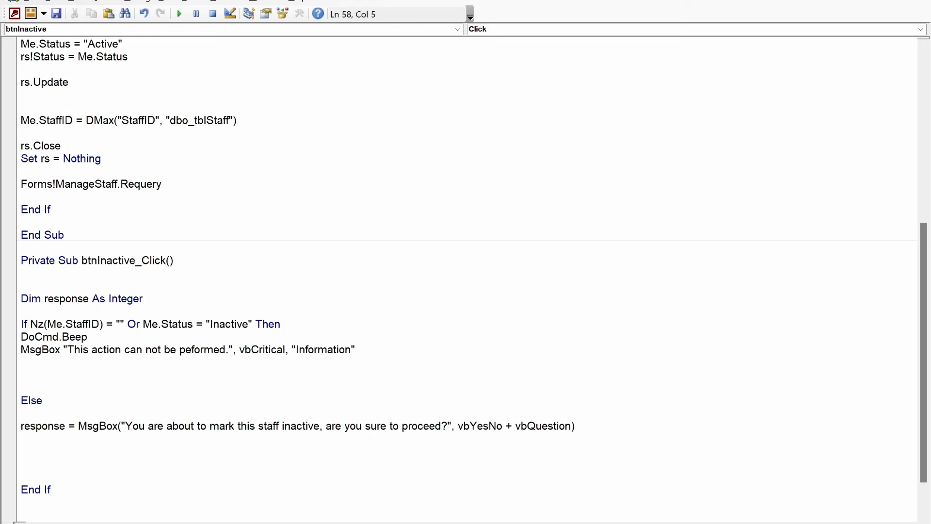
Step: Add an If response = vbYes Then block with an Else 'do nothing branch and End If
{"action": "type", "text": "if response= vbyes then"}
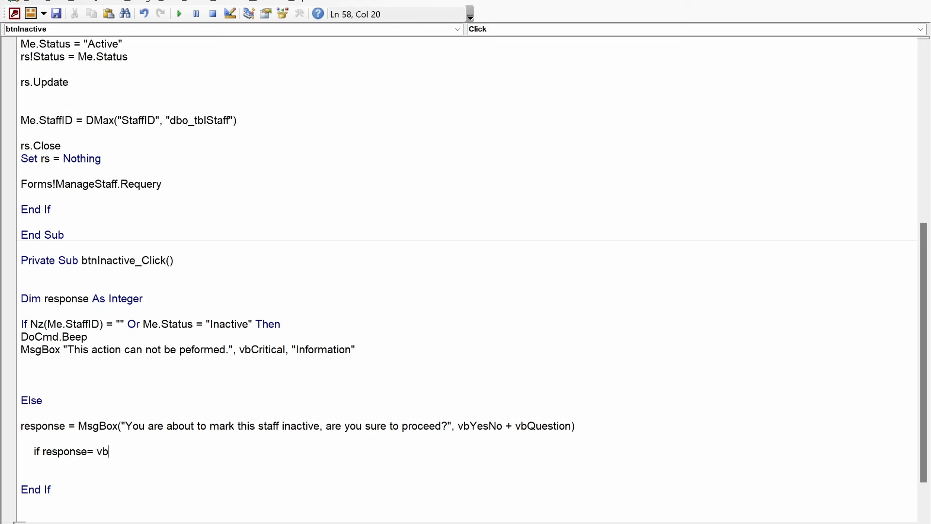
{"action": "key", "text": "Return"}
{"action": "key", "text": "Return"}
{"action": "key", "text": "Return"}
{"action": "type", "text": "else"}
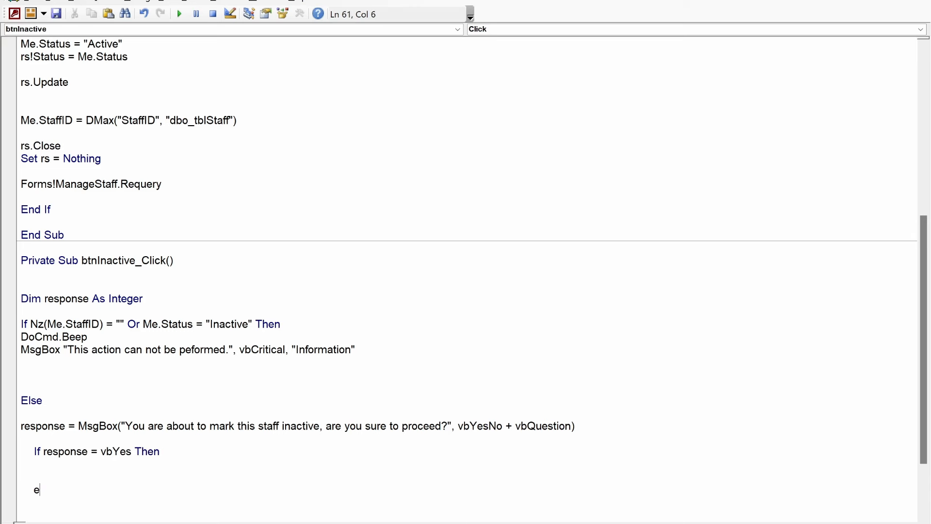
{"action": "key", "text": "Return"}
{"action": "key", "text": "Return"}
{"action": "type", "text": "end if"}
{"action": "key", "text": "Up"}
{"action": "type", "text": "'do n"}
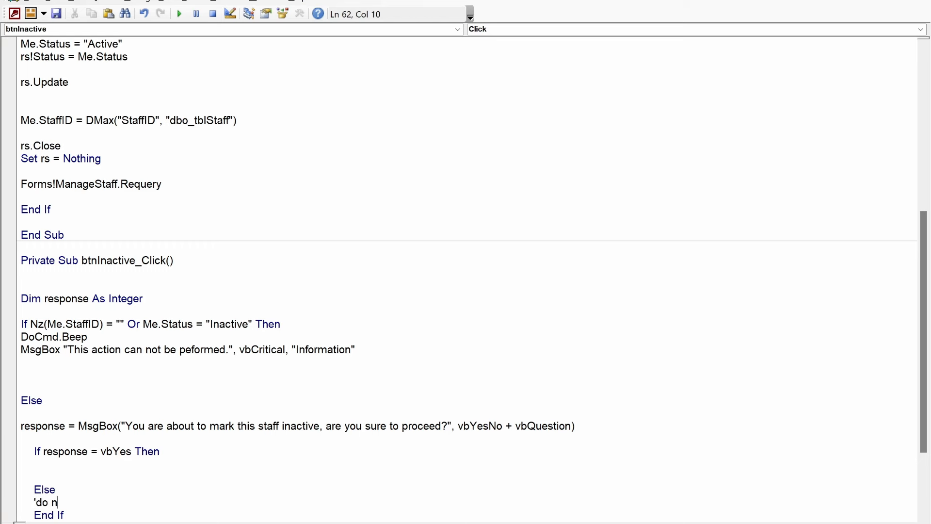
{"action": "type", "text": "othing"}
{"action": "key", "text": "Return"}
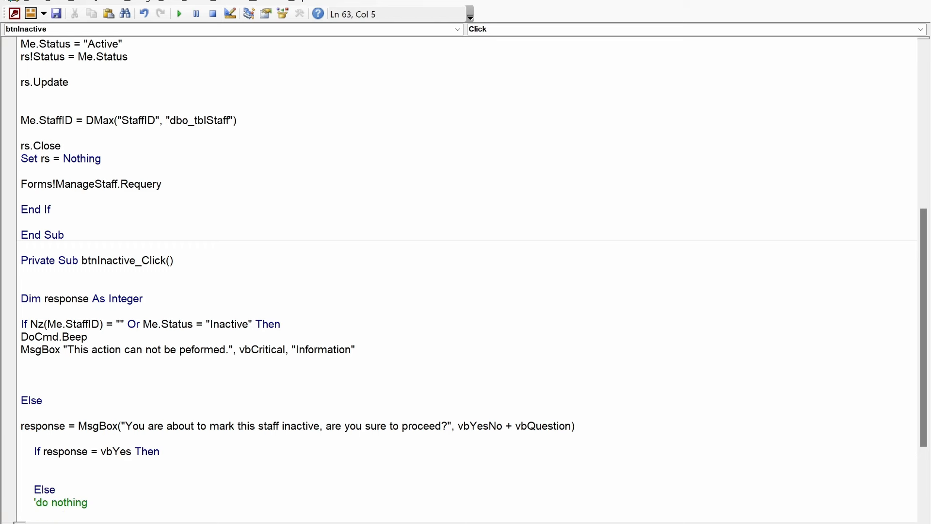
{"action": "key", "text": "Up"}
{"action": "key", "text": "Up"}
Step: Go back to StaffForm's Design View and select the Status text box
{"action": "scroll", "coordinate": [209, 351], "scroll_direction": "down", "scroll_amount": 3}
{"action": "key", "text": "alt+F11"}
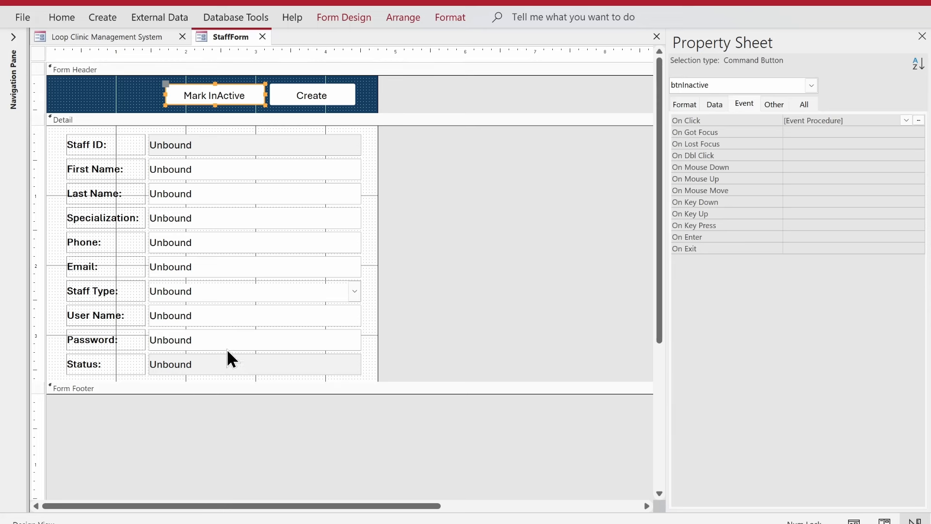
{"action": "left_click", "coordinate": [203, 363]}
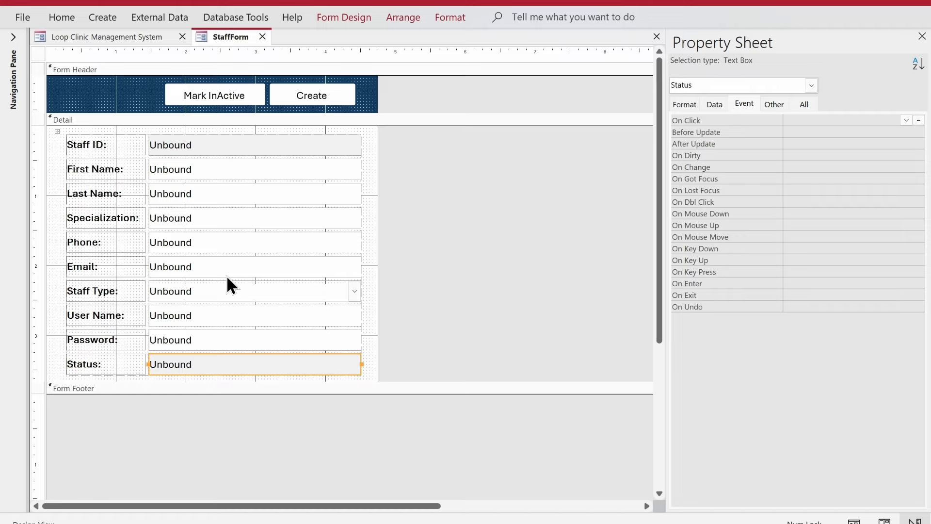
Step: Switch back to the btnInactive_Click code in the VBA editor
{"action": "key", "text": "alt+Tab"}
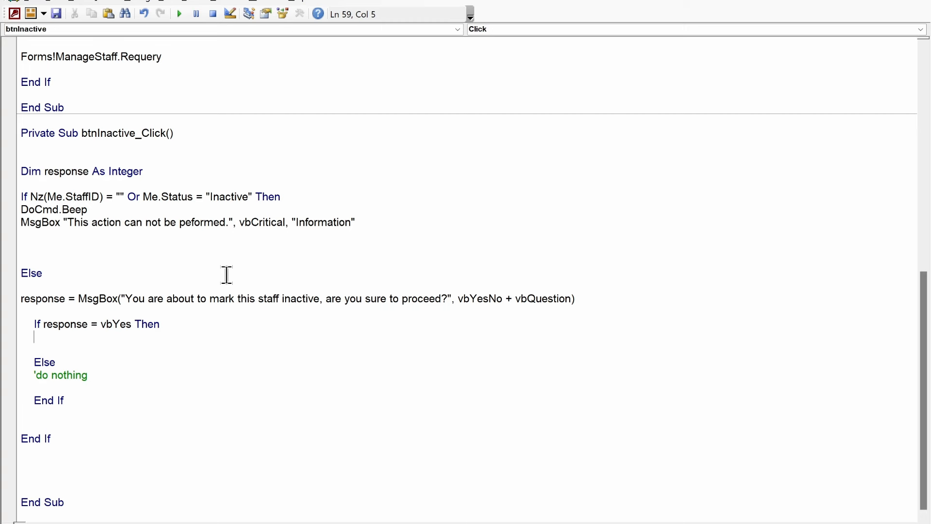
Step: Declare rsInactive As String below the response declaration
{"action": "left_click", "coordinate": [190, 179]}
{"action": "key", "text": "Return"}
{"action": "key", "text": "Return"}
{"action": "key", "text": "Up"}
{"action": "key", "text": "Up"}
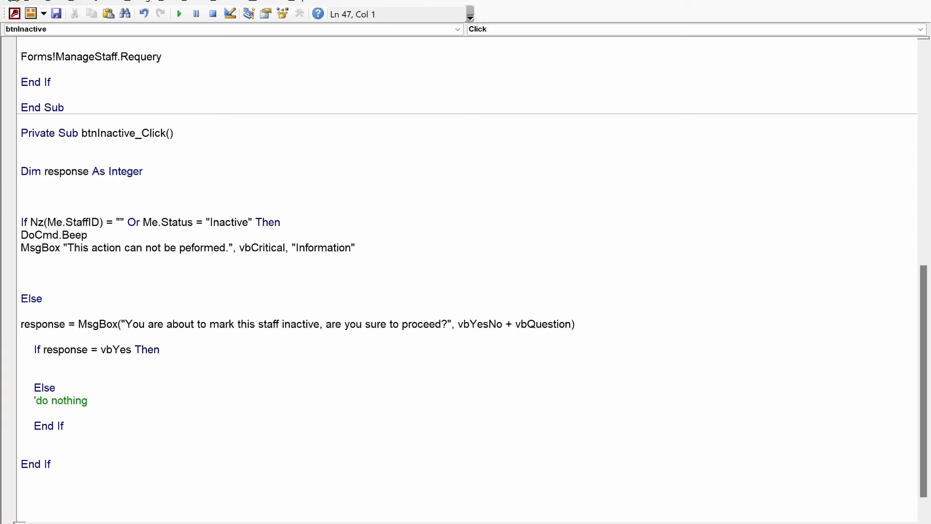
{"action": "type", "text": "dim rsInactive as String"}
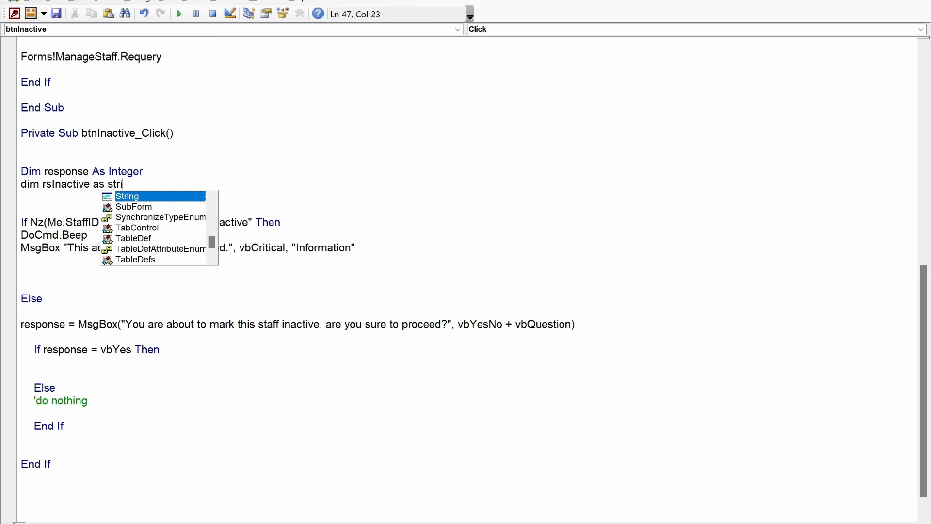
Step: Set Me.Status = "Inactive" inside the yes branch
{"action": "left_click", "coordinate": [125, 365]}
{"action": "key", "text": "Return"}
{"action": "key", "text": "Return"}
{"action": "key", "text": "Return"}
{"action": "key", "text": "Up"}
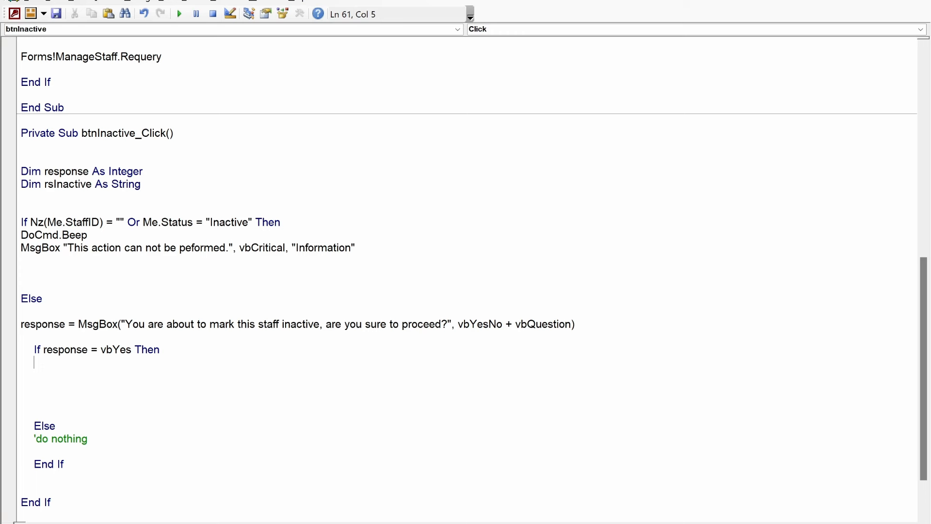
{"action": "type", "text": "me.Status = "}
{"action": "type", "text": "\""}
{"action": "type", "text": "Inactive"}
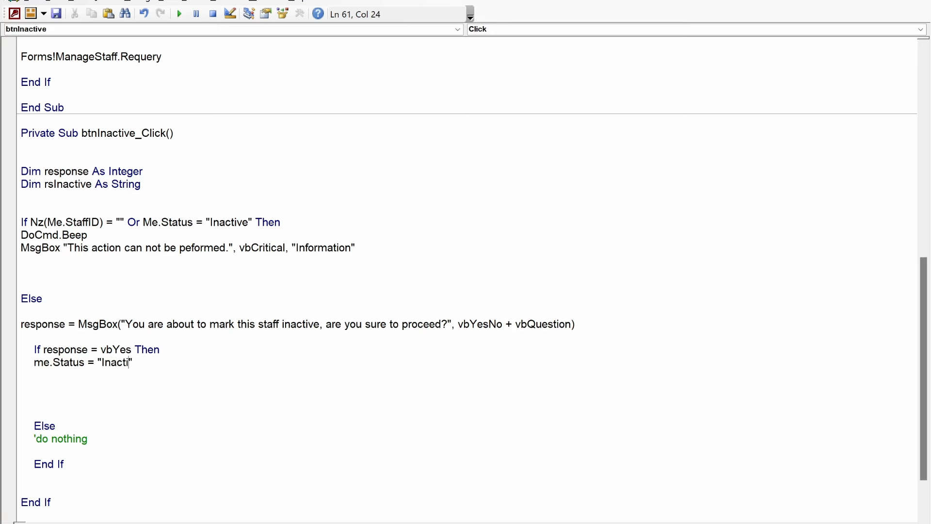
{"action": "key", "text": "Down"}
Step: Start the SQL string rsInactive = "UPDATE " on the next line
{"action": "key", "text": "Return"}
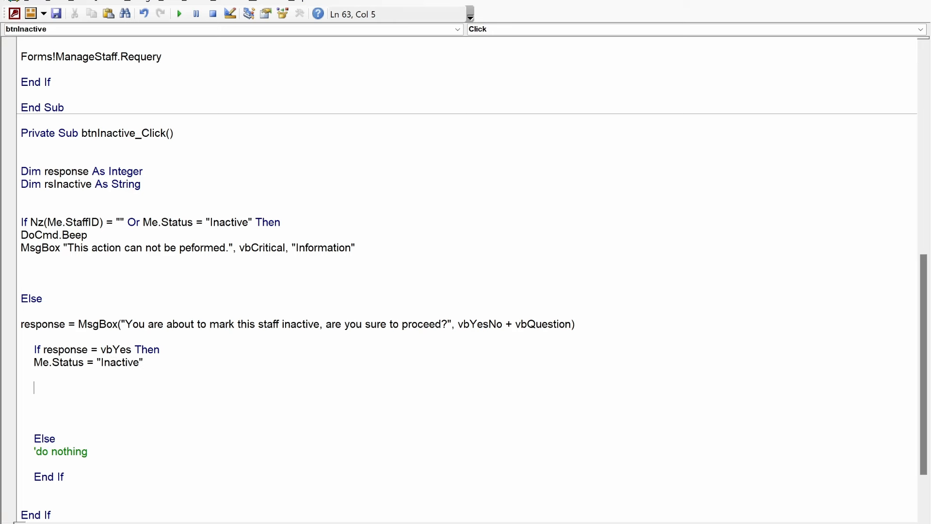
{"action": "type", "text": "respo"}
{"action": "key", "text": "BackSpace"}
{"action": "key", "text": "BackSpace"}
{"action": "key", "text": "BackSpace"}
{"action": "key", "text": "BackSpace"}
{"action": "type", "text": "s"}
{"action": "type", "text": "inactive"}
{"action": "type", "text": " = \""}
{"action": "type", "text": "UPDATE"}
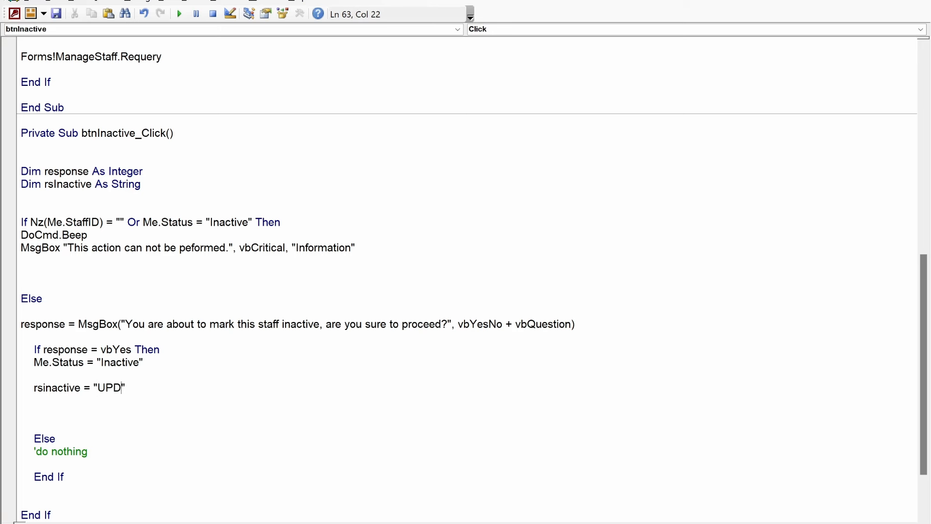
{"action": "key", "text": "Left"}
{"action": "key", "text": "alt+F11"}
Step: Copy the dbo_tblStaff table name from the Navigation Pane via Rename
{"action": "left_click", "coordinate": [18, 52]}
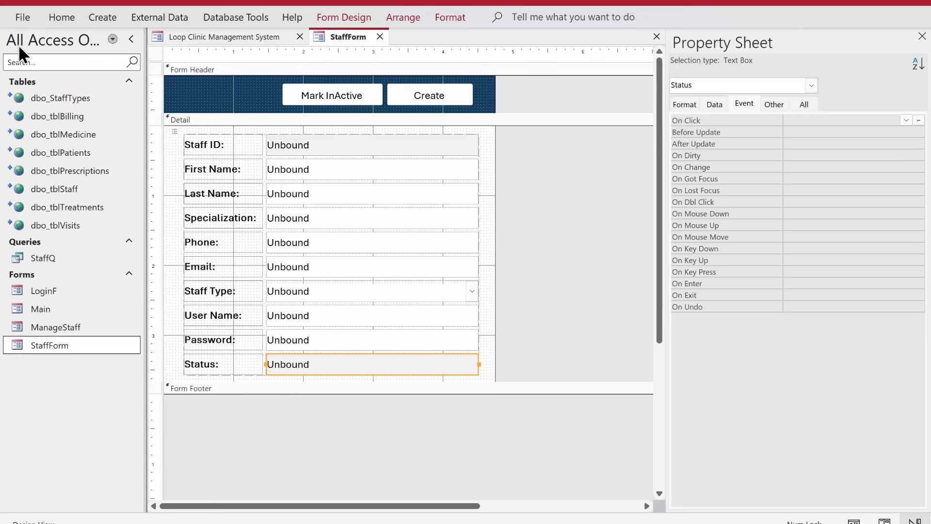
{"action": "right_click", "coordinate": [59, 190]}
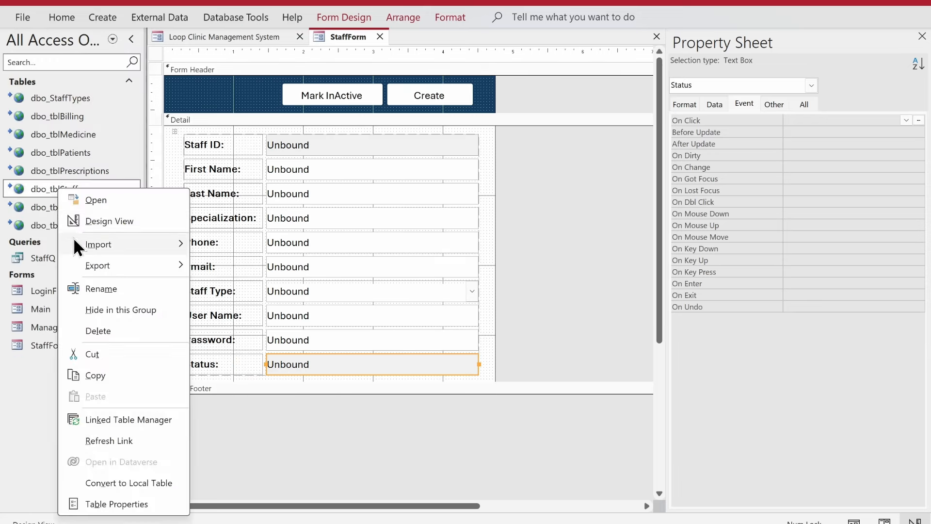
{"action": "left_click", "coordinate": [95, 290]}
{"action": "key", "text": "ctrl+c"}
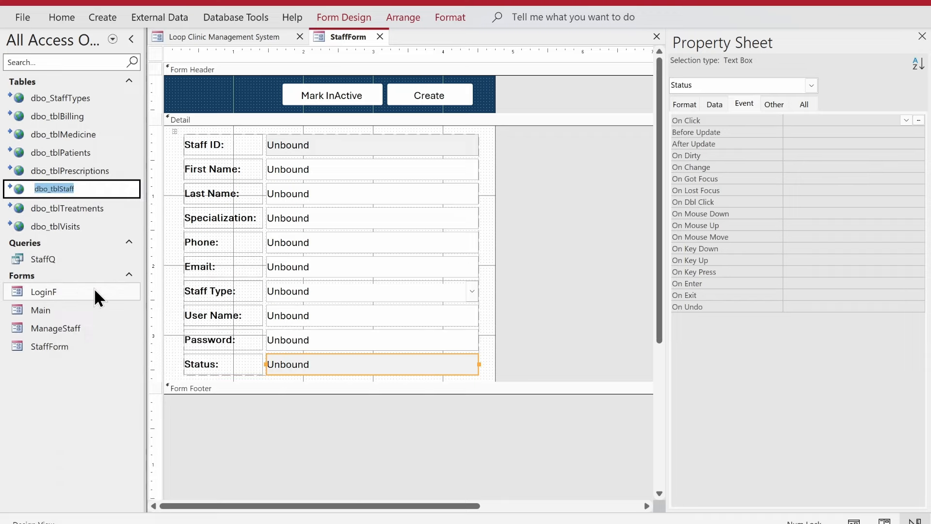
{"action": "key", "text": "alt+F11"}
Step: Extend the string to "UPDATE dbo_tblStaff SET Status = 'Inactive' WHERE " and open dbo_tblStaff
{"action": "key", "text": "ctrl+v"}
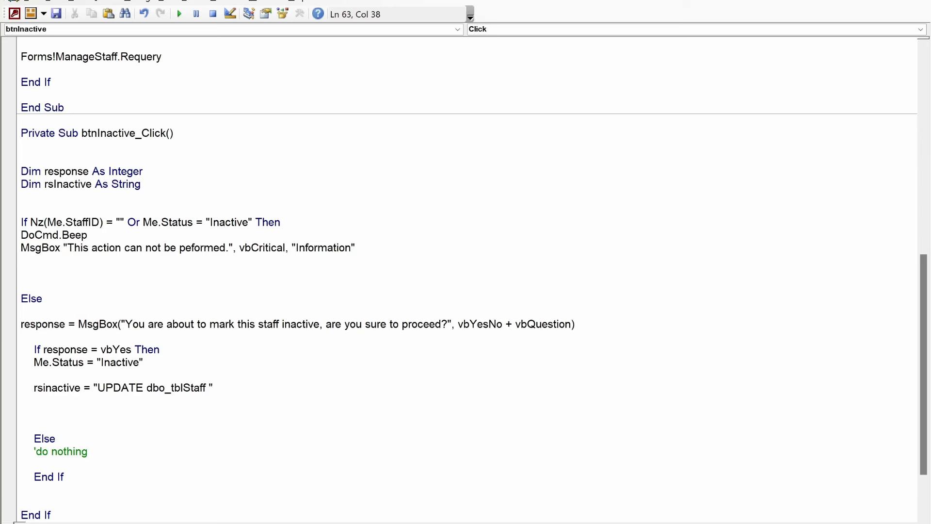
{"action": "type", "text": "SET Status = 'Inactive"}
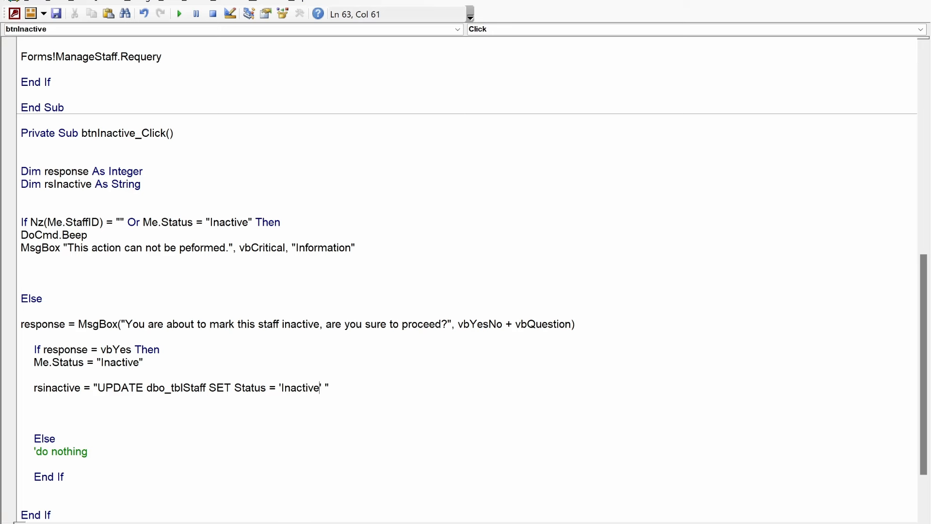
{"action": "type", "text": "' WHERE"}
{"action": "key", "text": "alt+F11"}
{"action": "double_click", "coordinate": [30, 189]}
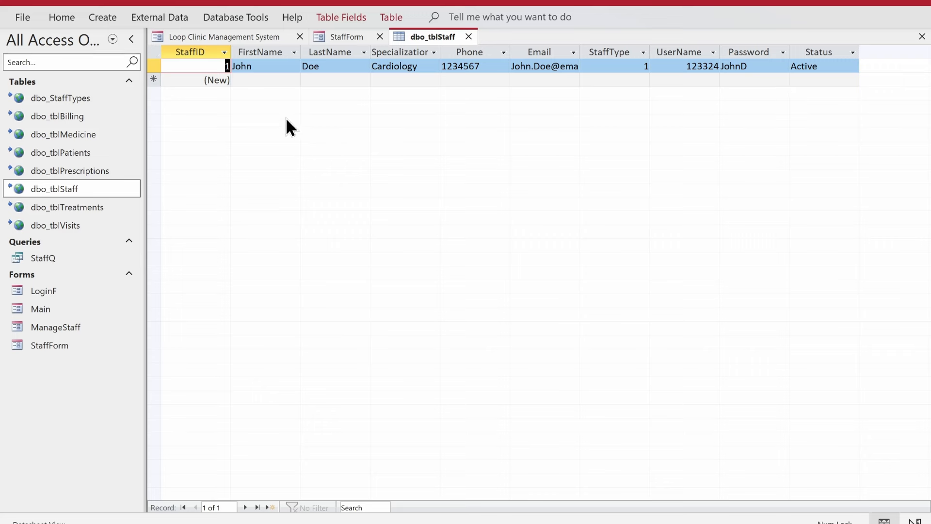
Step: Select the single staff record in the dbo_tblStaff datasheet
{"action": "left_click", "coordinate": [160, 65]}
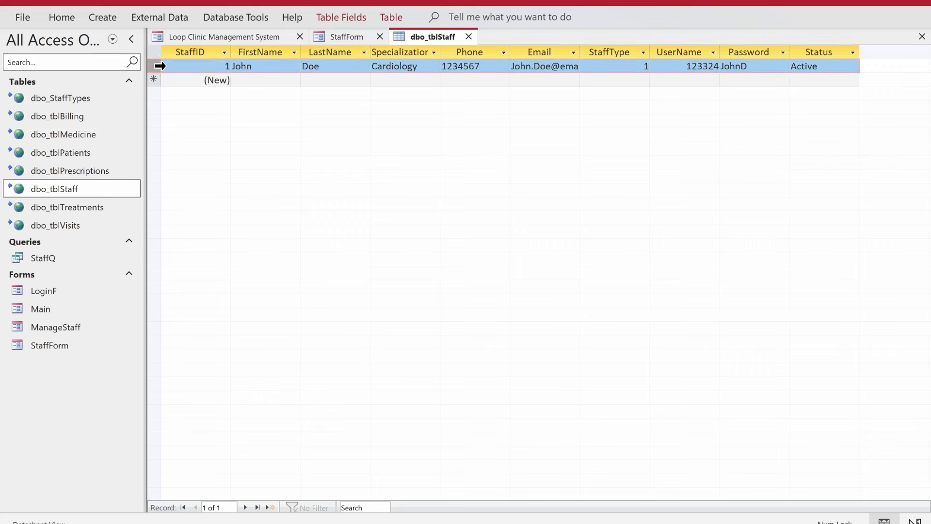
{"action": "left_click", "coordinate": [161, 66]}
Step: Complete the WHERE clause with StaffID = " & Me.StaffID & "
{"action": "key", "text": "alt+Tab"}
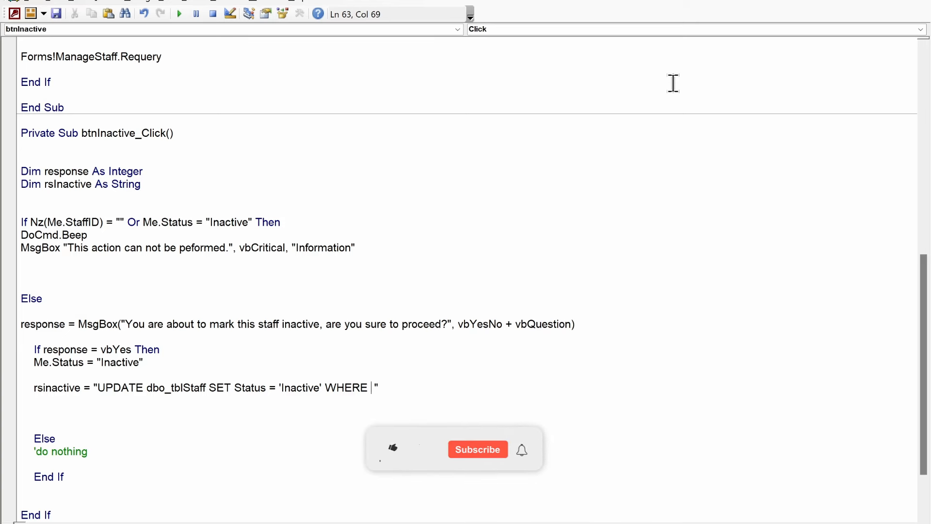
{"action": "type", "text": "StaffI"}
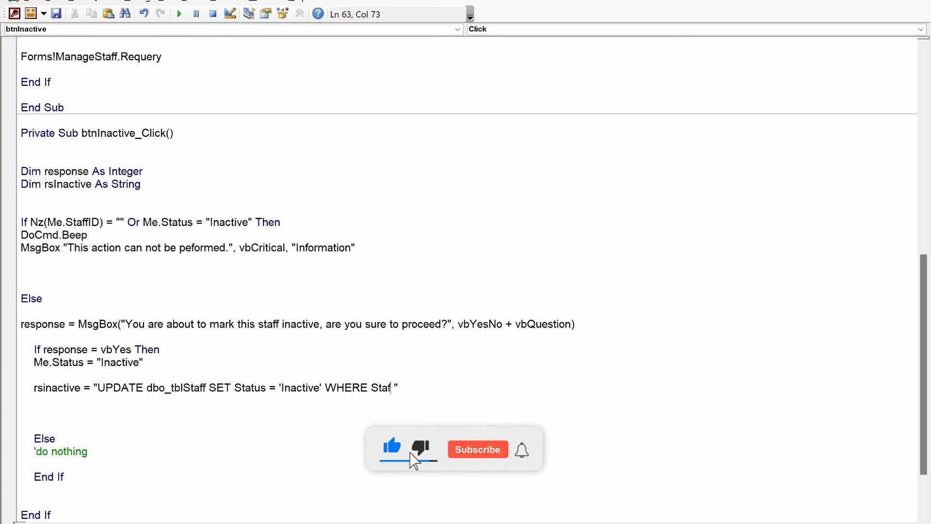
{"action": "type", "text": "D = \"&&\""}
{"action": "key", "text": "Left"}
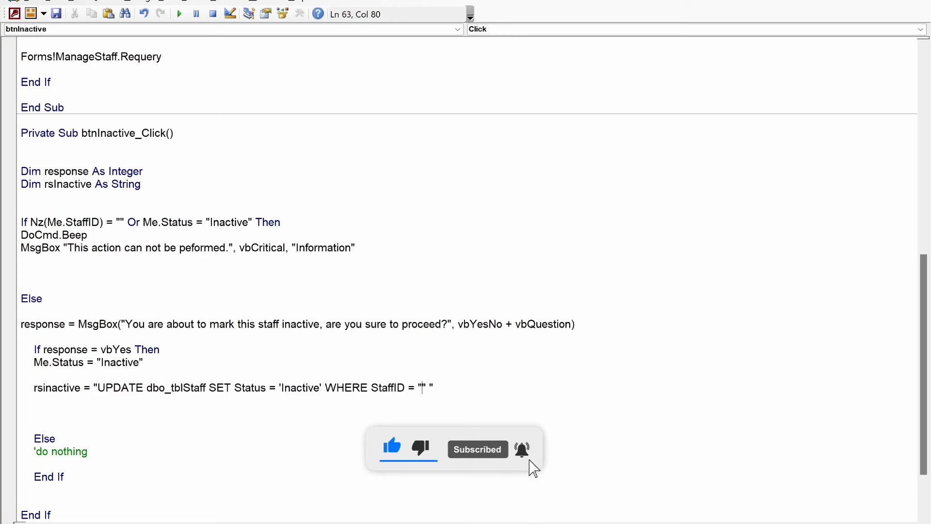
{"action": "type", "text": "&&"}
{"action": "key", "text": "Left"}
{"action": "key", "text": "Left"}
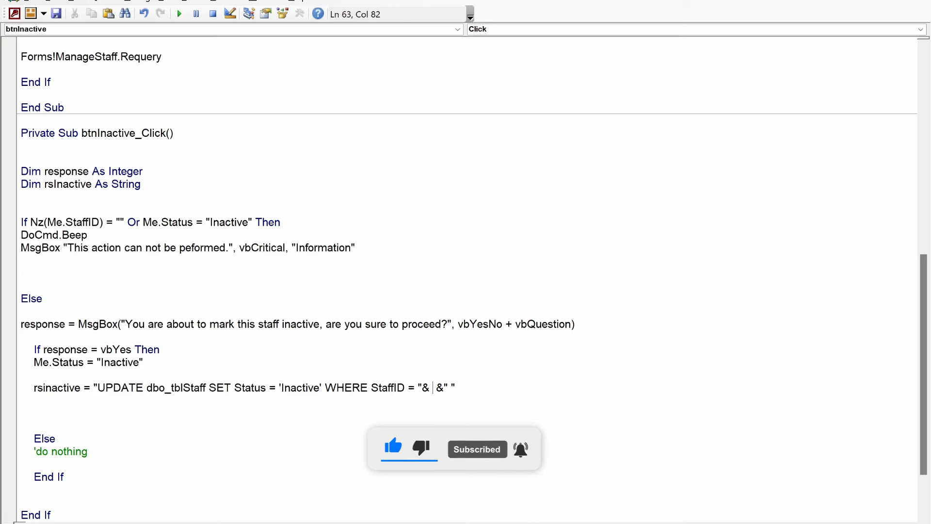
{"action": "type", "text": "me.staff"}
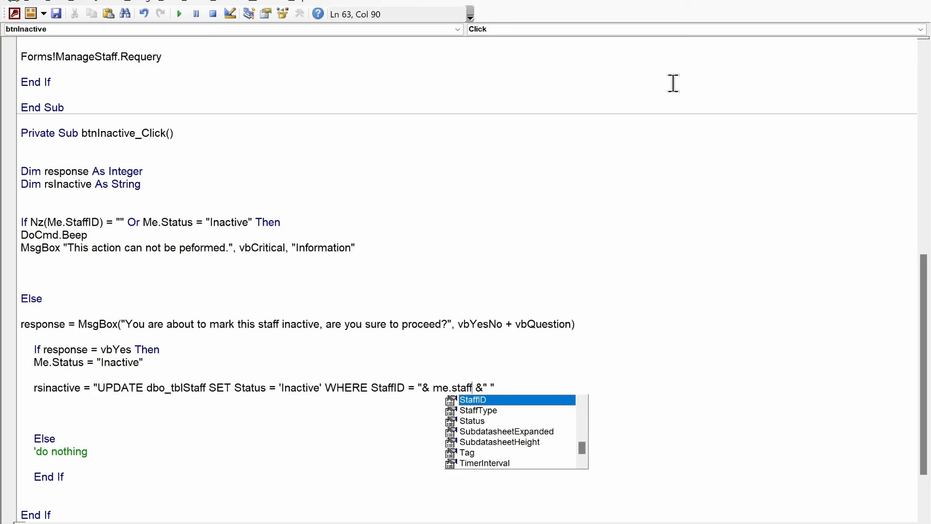
{"action": "key", "text": "Tab"}
{"action": "key", "text": "Down"}
{"action": "key", "text": "Down"}
{"action": "key", "text": "Up"}
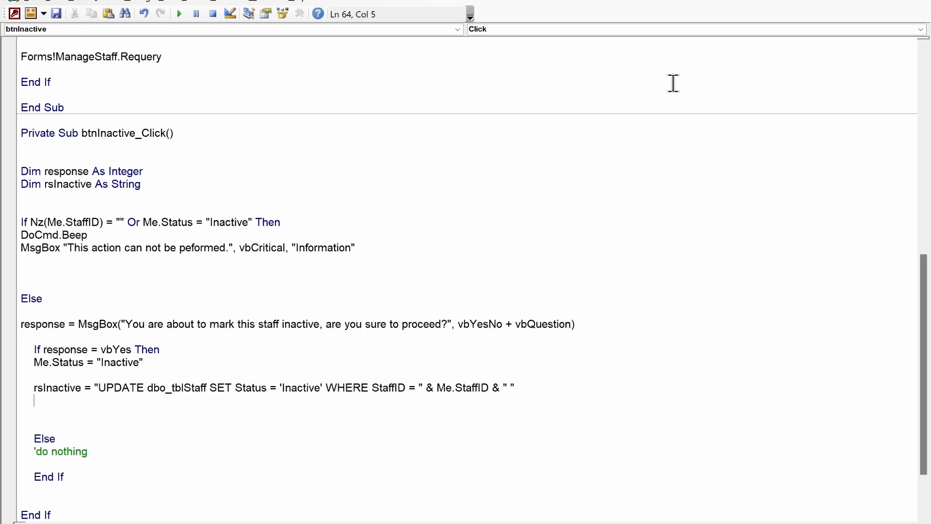
{"action": "left_click_drag", "start_coordinate": [453, 368], "coordinate": [125, 362]}
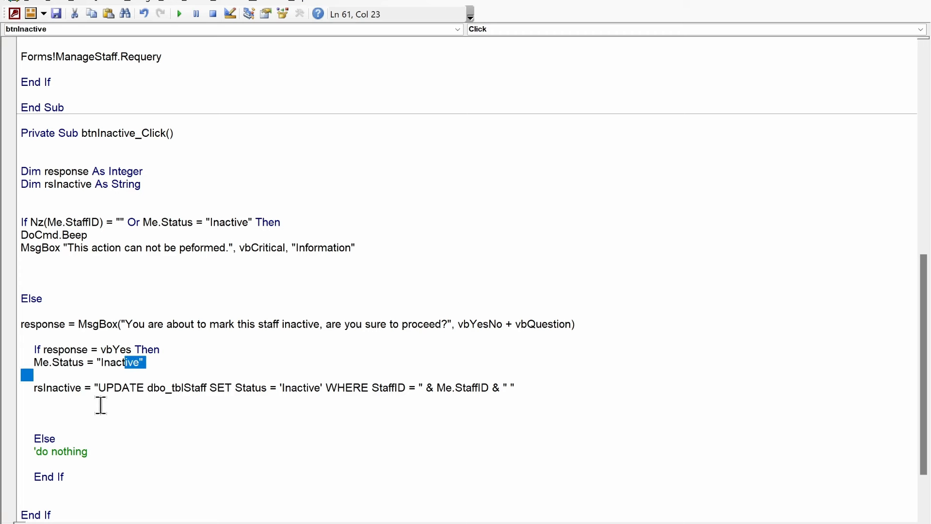
Step: Add CurrentDb.Execute rsInactive, dbSeeChanges below the SQL string
{"action": "left_click", "coordinate": [100, 408]}
{"action": "key", "text": "Up"}
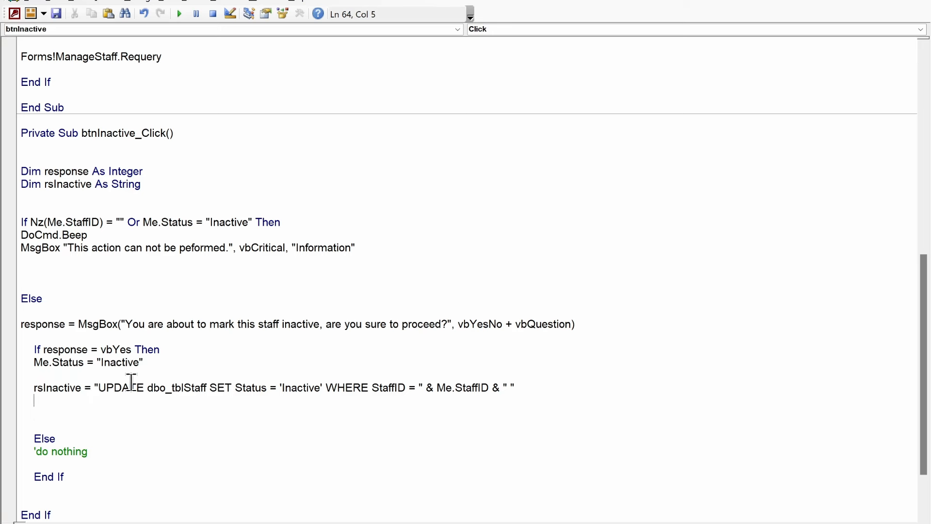
{"action": "type", "text": "currentdb.exe"}
{"action": "key", "text": "Tab"}
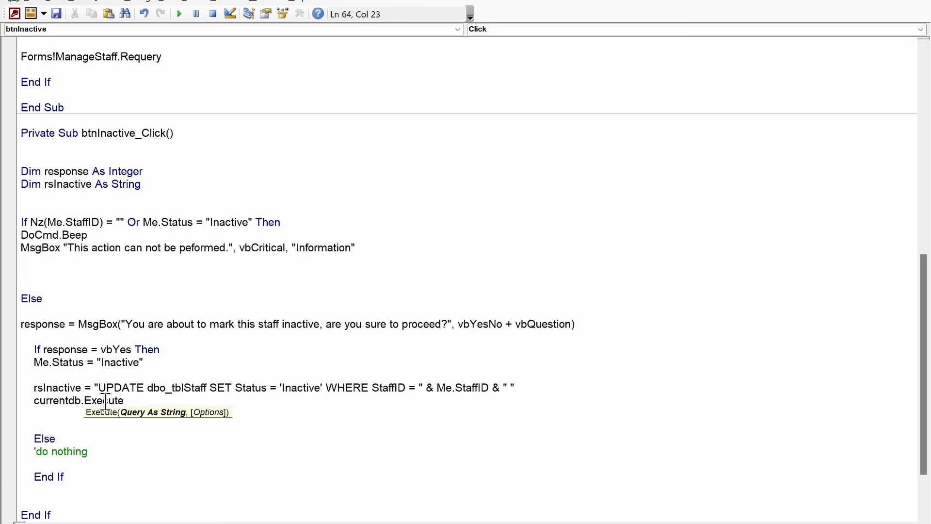
{"action": "type", "text": "rsinactive,"}
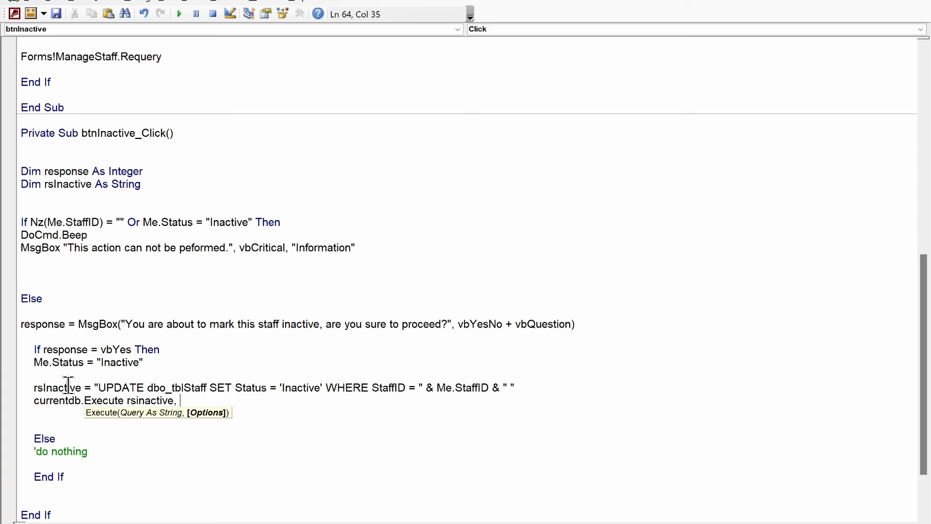
{"action": "type", "text": "dbseechanges"}
{"action": "key", "text": "Return"}
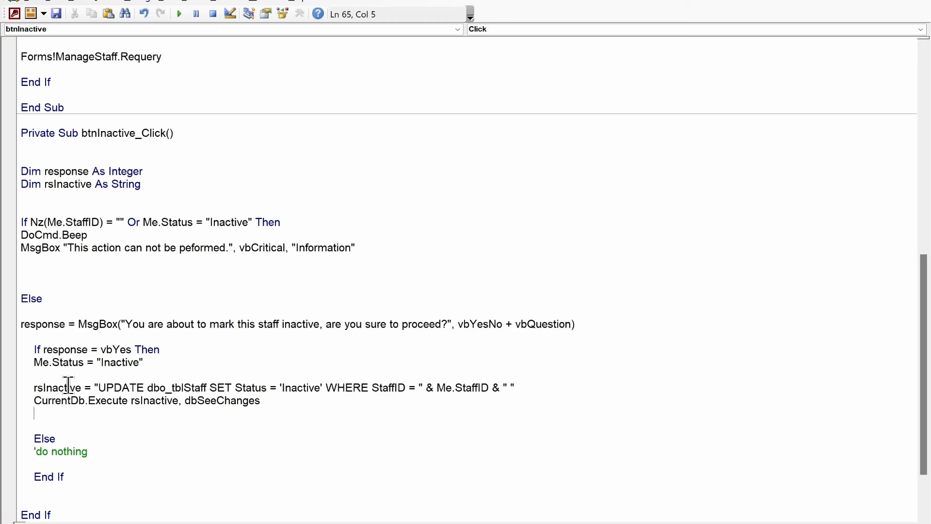
{"action": "key", "text": "Return"}
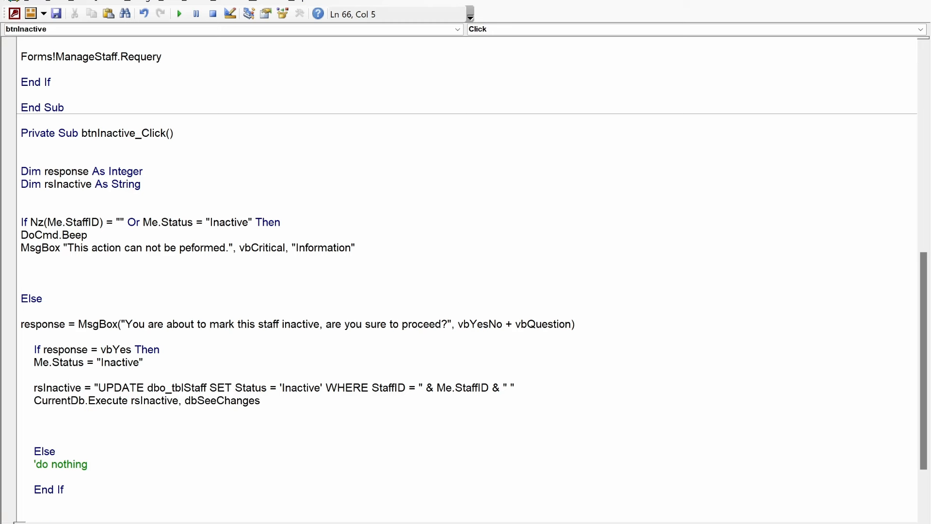
Step: Add DoCmd.Beep and MsgBox "The selected user has been marked inactive.", vbInformation, "Information"
{"action": "type", "text": "docmd.beep"}
{"action": "key", "text": "Return"}
{"action": "type", "text": "msgb"}
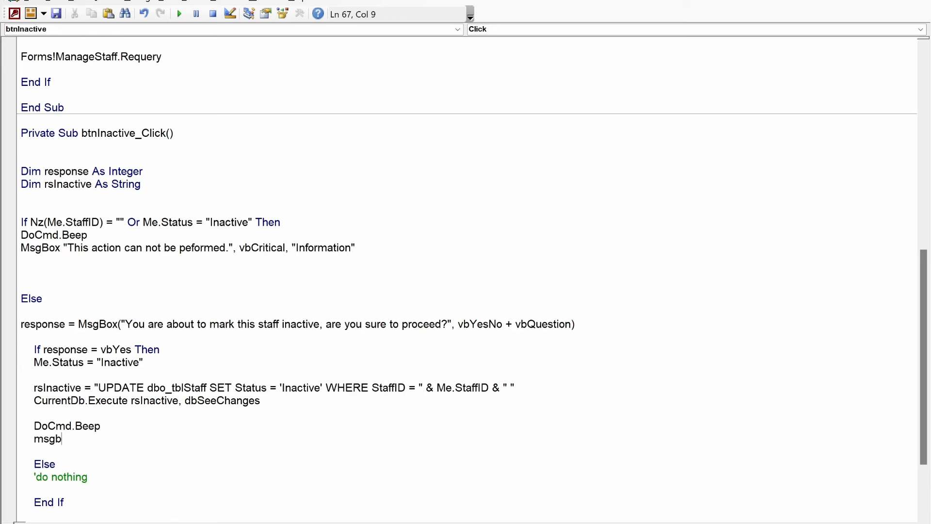
{"action": "type", "text": "ox \"The s\""}
{"action": "key", "text": "Left"}
{"action": "type", "text": "The s"}
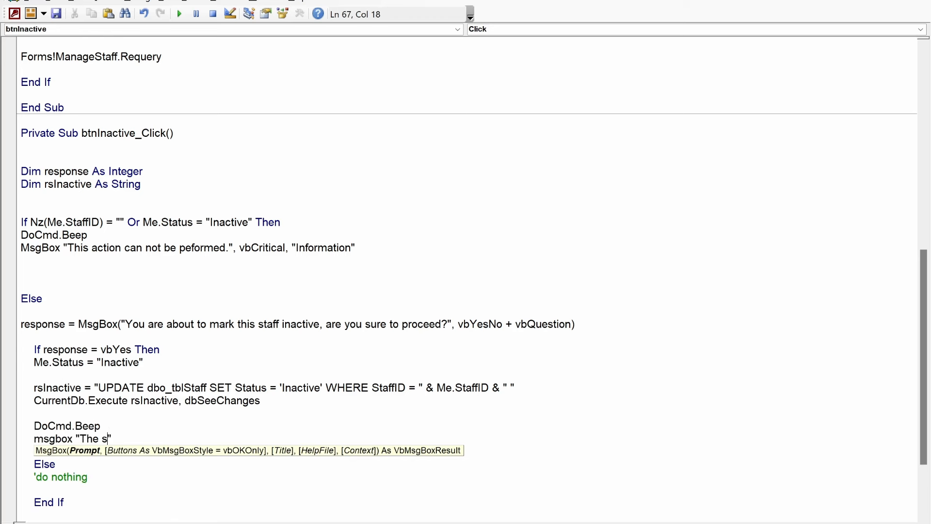
{"action": "type", "text": "elected user has been marke"}
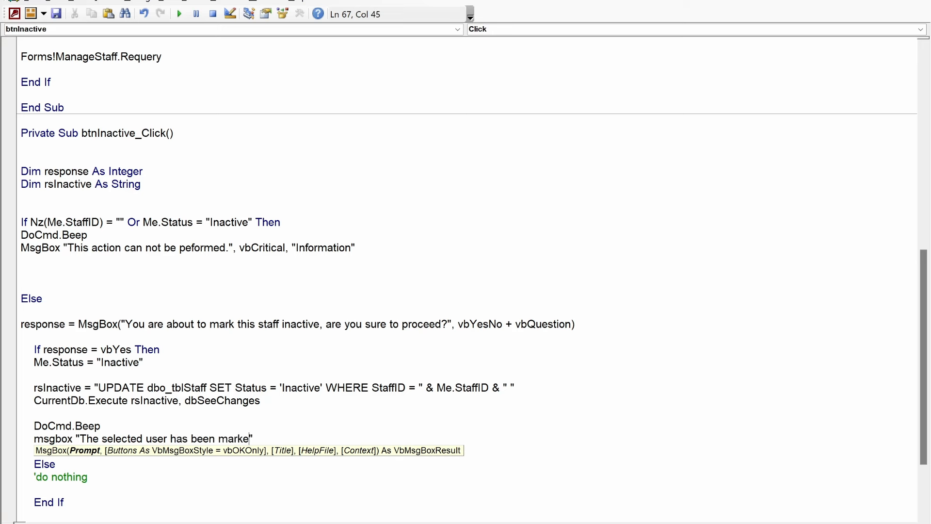
{"action": "type", "text": "d inactive"}
{"action": "type", "text": "."}
{"action": "key", "text": "End"}
{"action": "type", "text": ", vb"}
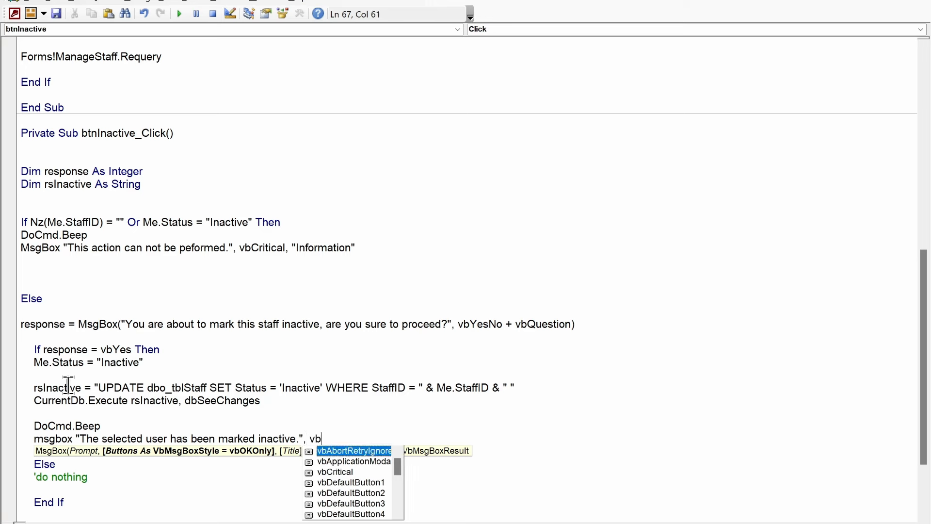
{"action": "type", "text": "Information,"}
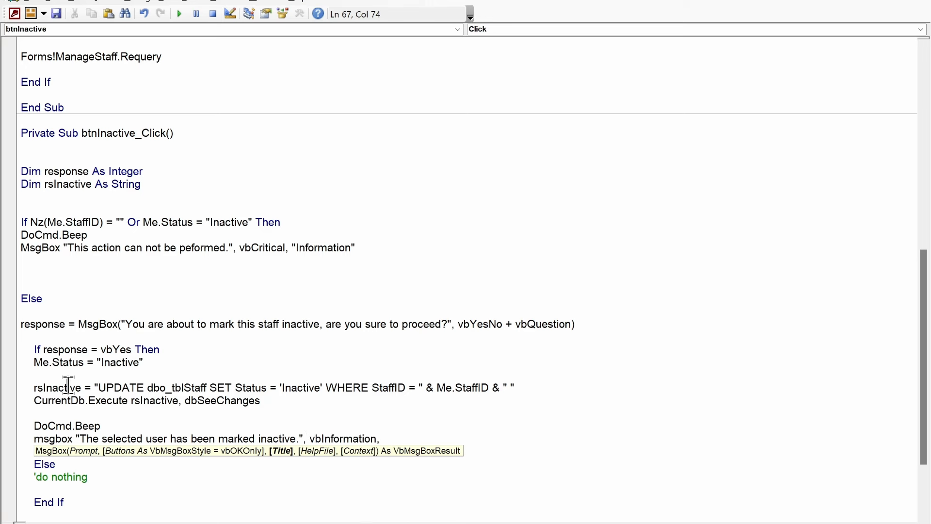
{"action": "type", "text": " \"Informat\""}
{"action": "key", "text": "Left"}
{"action": "type", "text": "Information"}
{"action": "key", "text": "Down"}
{"action": "key", "text": "Down"}
{"action": "key", "text": "Down"}
{"action": "key", "text": "Down"}
{"action": "key", "text": "Down"}
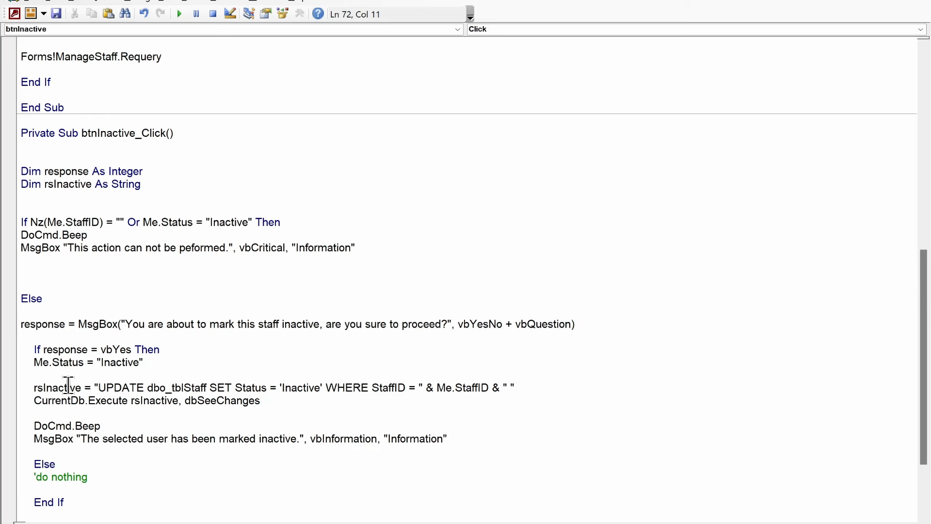
Step: Compile the project with Debug > Compile and close the code editor
{"action": "scroll", "coordinate": [68, 385], "scroll_direction": "down", "scroll_amount": 3}
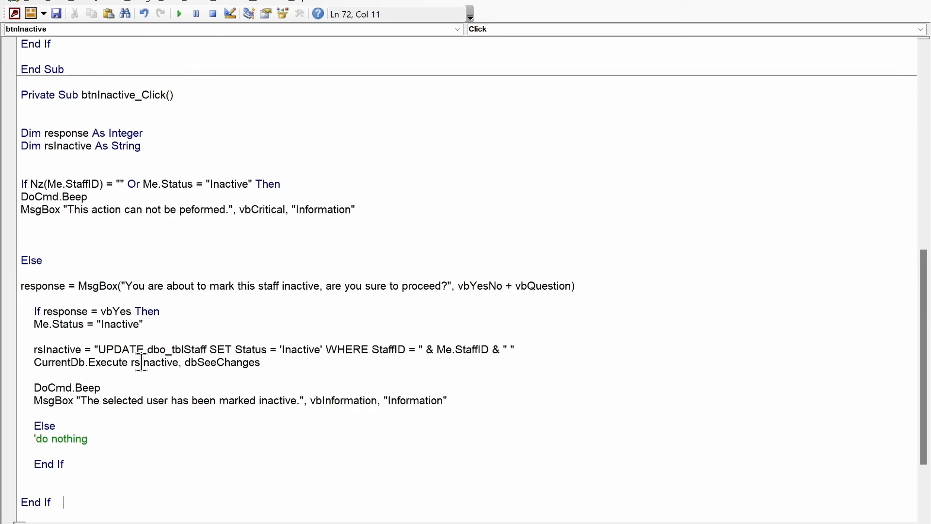
{"action": "left_click", "coordinate": [141, 2]}
{"action": "left_click", "coordinate": [141, 13]}
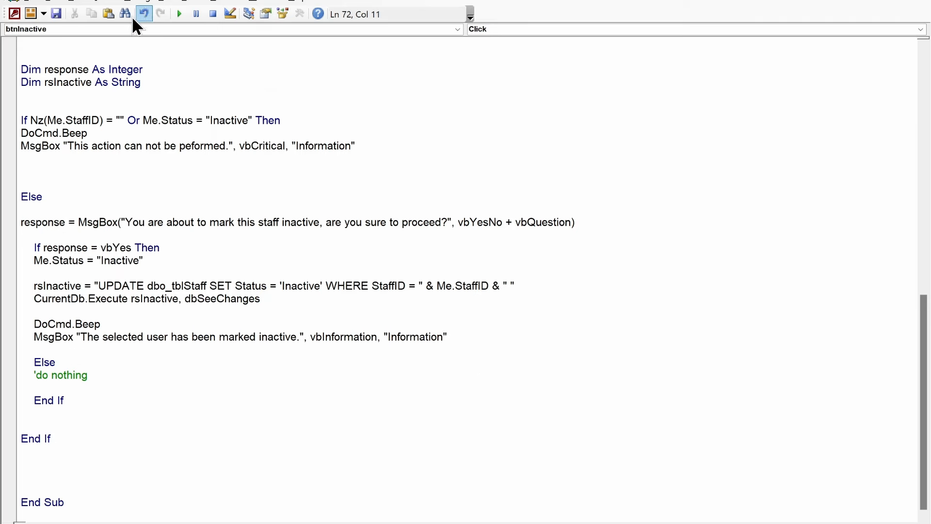
{"action": "left_click", "coordinate": [57, 17]}
Step: Close the dbo_tblStaff datasheet and open Conditional Formatting for StaffForm's Status box
{"action": "left_click", "coordinate": [850, 2]}
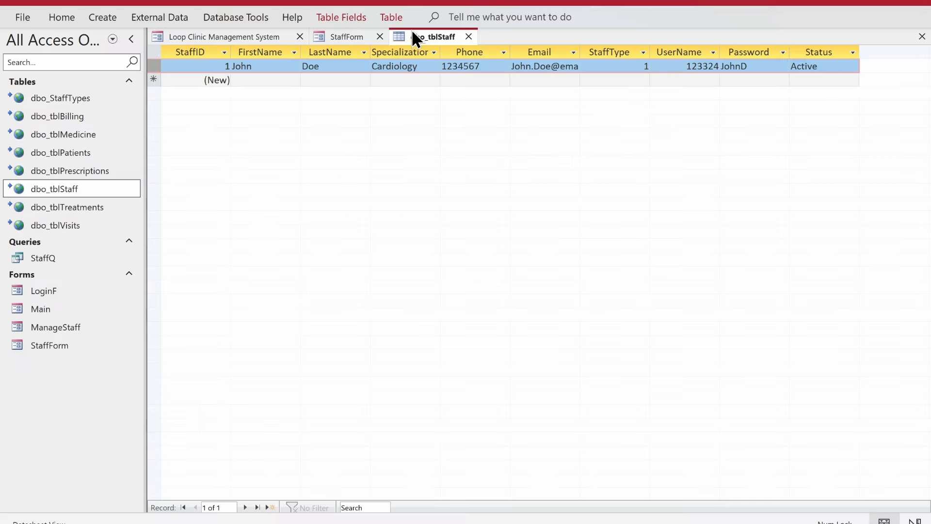
{"action": "left_click", "coordinate": [469, 37]}
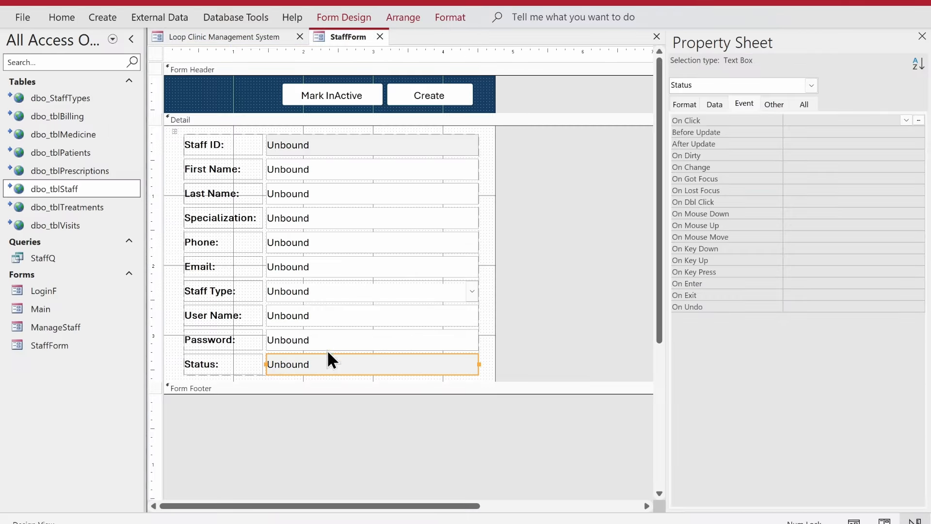
{"action": "left_click", "coordinate": [450, 16]}
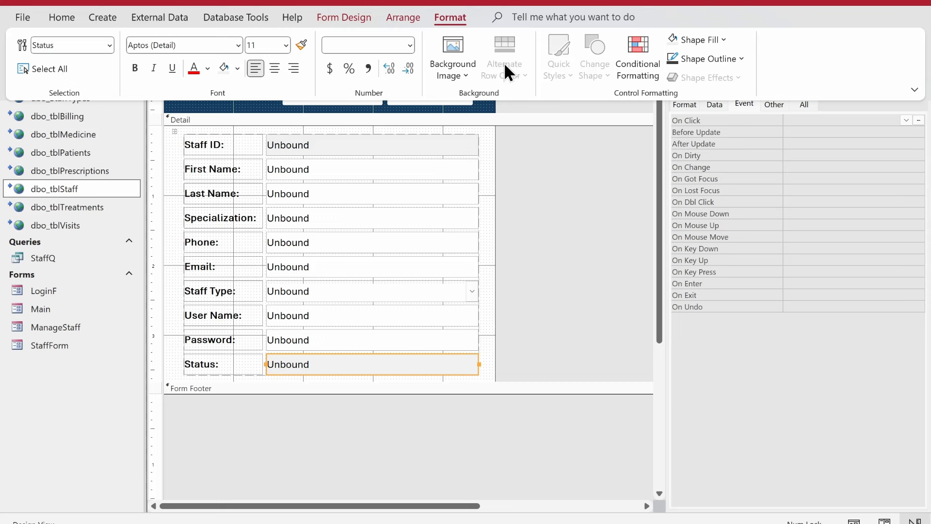
{"action": "left_click", "coordinate": [641, 45]}
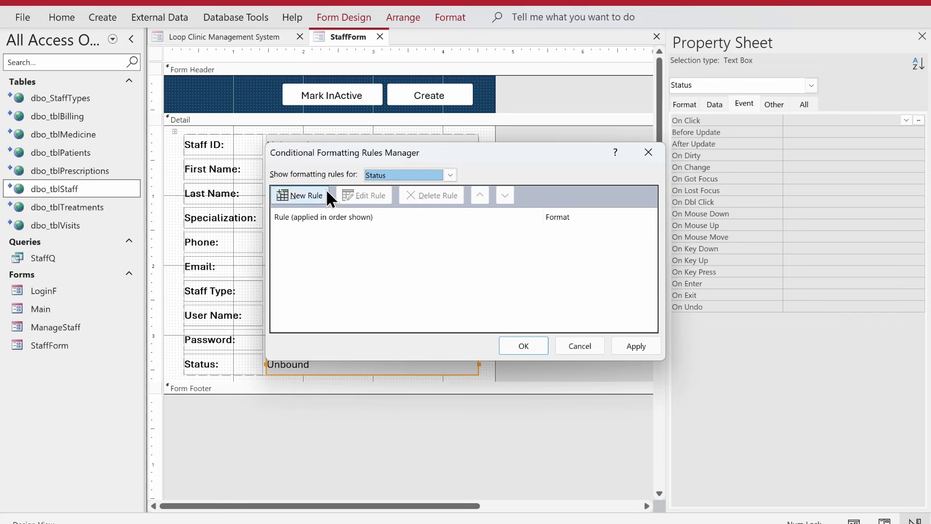
Step: Add a rule: Field Value equal to Active gets green fill and white text
{"action": "left_click", "coordinate": [286, 194]}
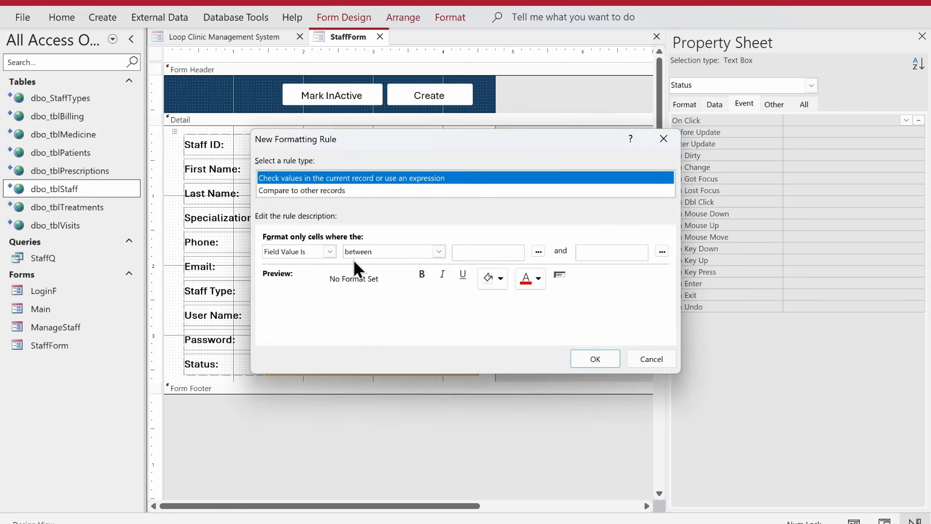
{"action": "left_click", "coordinate": [354, 251]}
{"action": "left_click", "coordinate": [366, 280]}
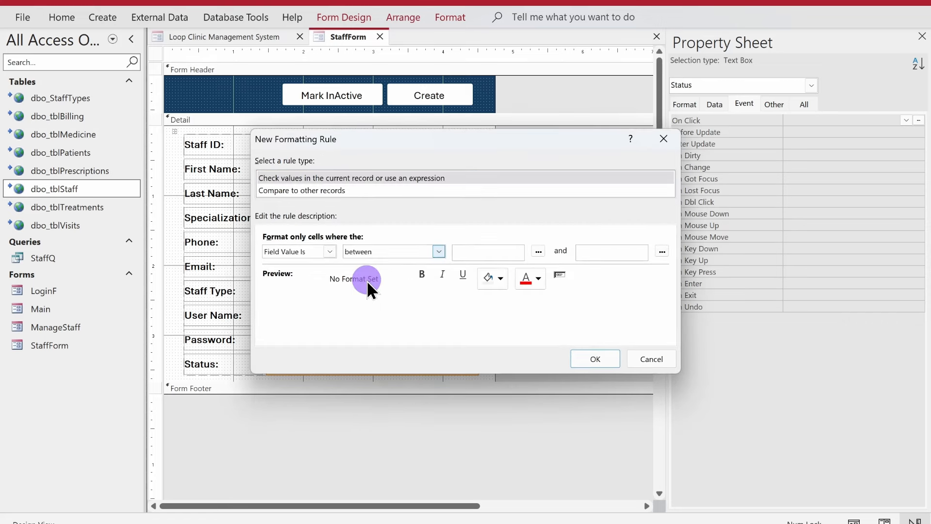
{"action": "left_click", "coordinate": [485, 252]}
{"action": "type", "text": "Act"}
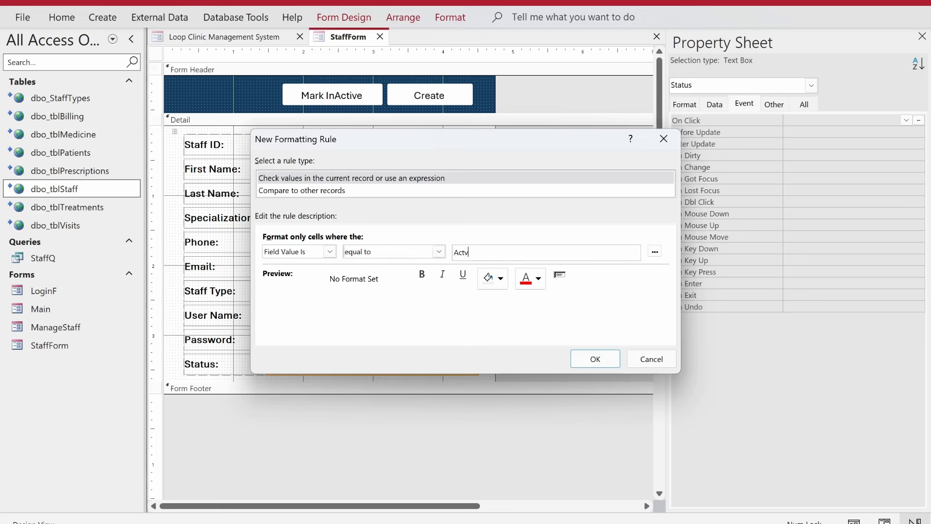
{"action": "type", "text": "ive"}
{"action": "left_click", "coordinate": [499, 279]}
{"action": "left_click", "coordinate": [548, 413]}
{"action": "left_click", "coordinate": [538, 278]}
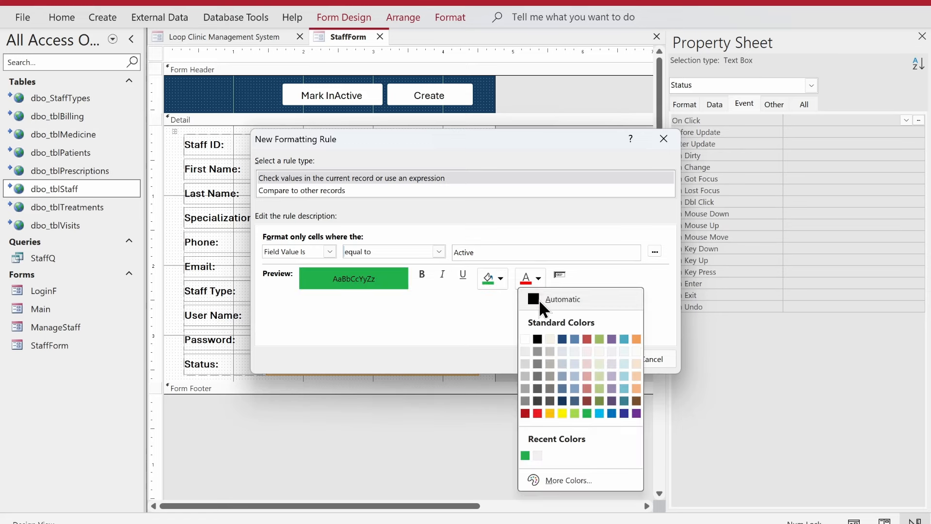
{"action": "left_click", "coordinate": [524, 336]}
{"action": "left_click", "coordinate": [595, 359]}
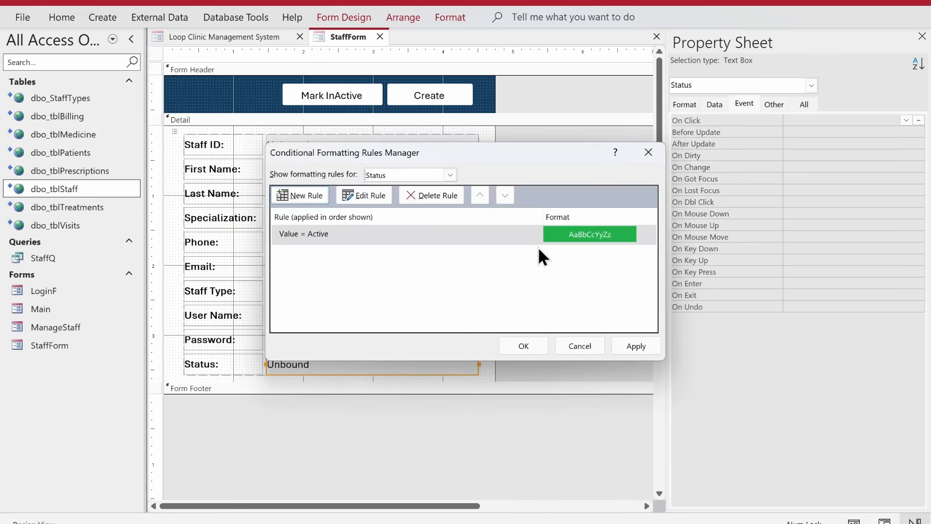
{"action": "left_click", "coordinate": [531, 236]}
{"action": "left_click", "coordinate": [626, 346]}
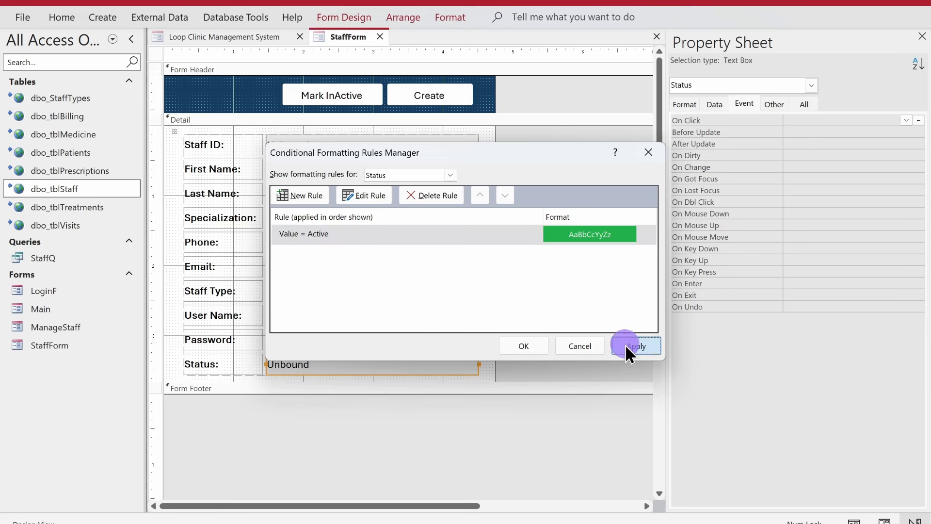
Step: Add a rule: Field Value equal to Inactive gets dark red fill and white text
{"action": "left_click", "coordinate": [301, 195]}
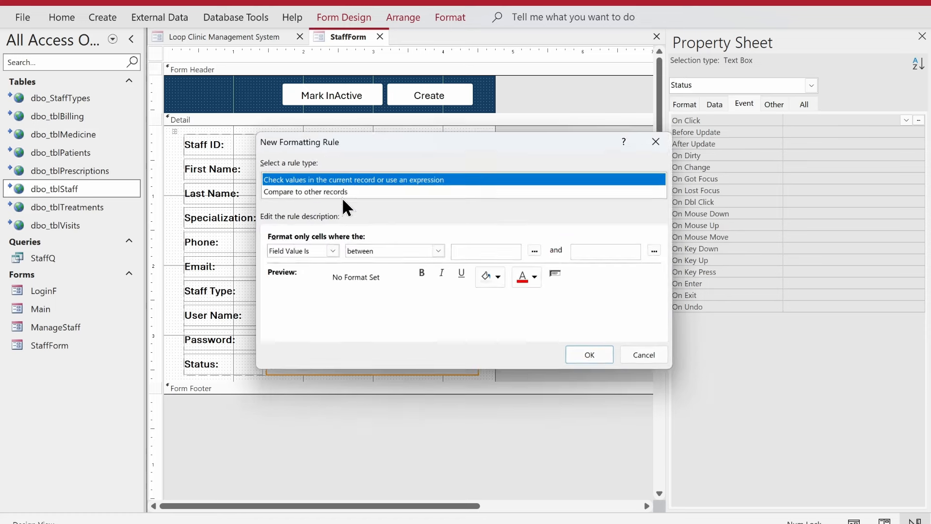
{"action": "left_click", "coordinate": [358, 249]}
{"action": "left_click", "coordinate": [367, 287]}
{"action": "left_click", "coordinate": [483, 253]}
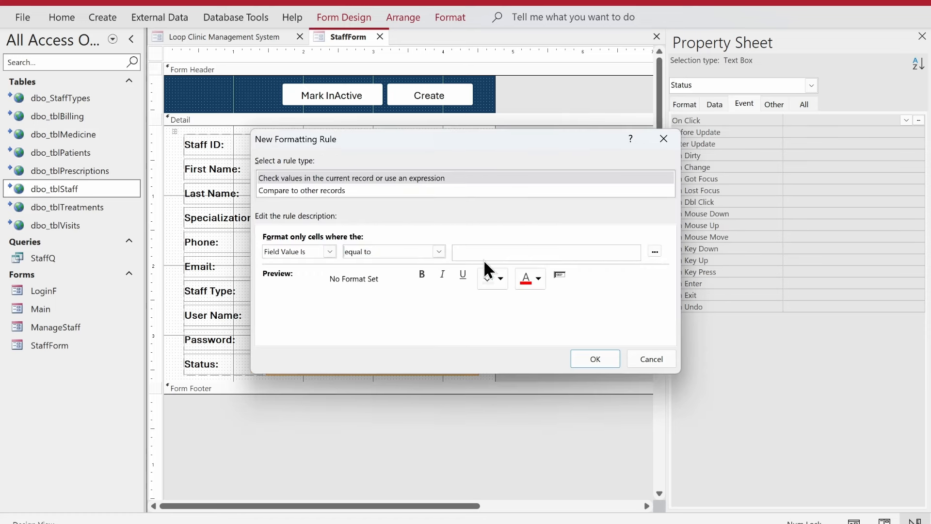
{"action": "type", "text": "Inactive"}
{"action": "left_click", "coordinate": [499, 278]}
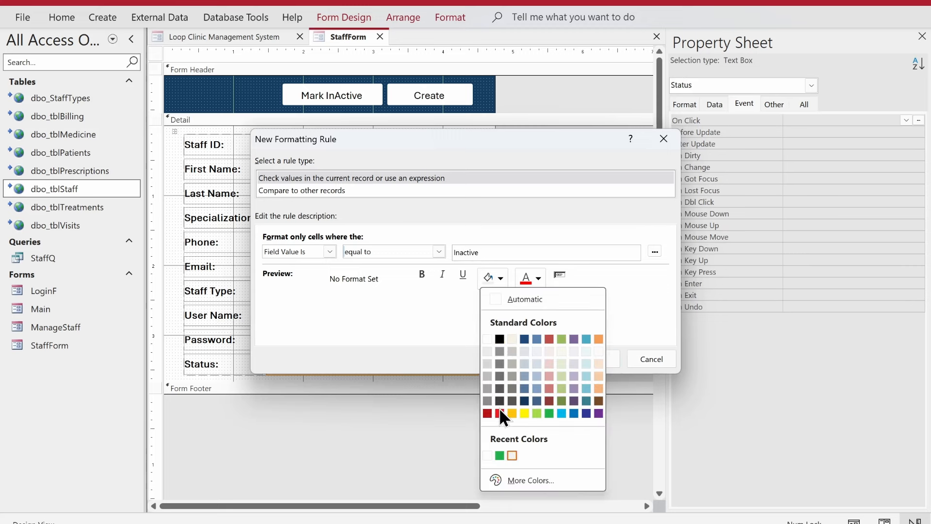
{"action": "left_click", "coordinate": [487, 412]}
{"action": "left_click", "coordinate": [538, 277]}
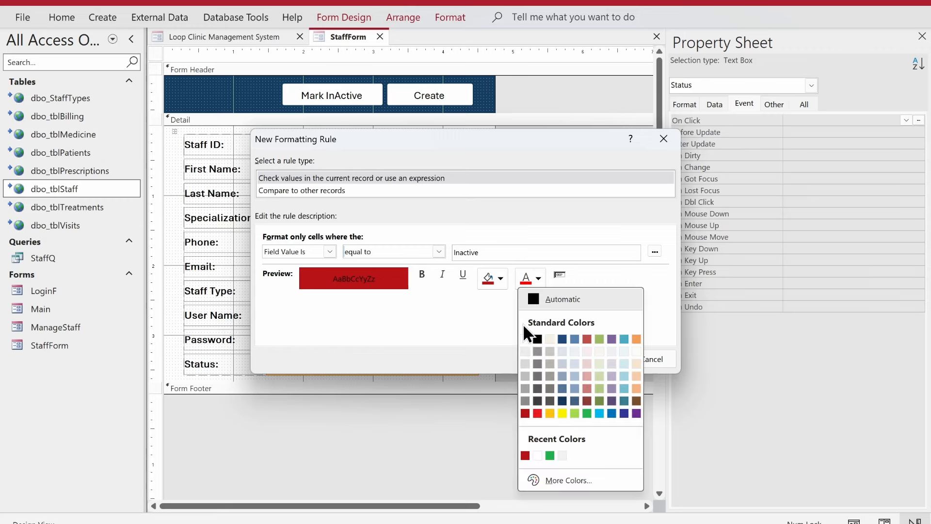
{"action": "left_click", "coordinate": [525, 338]}
{"action": "left_click", "coordinate": [593, 358]}
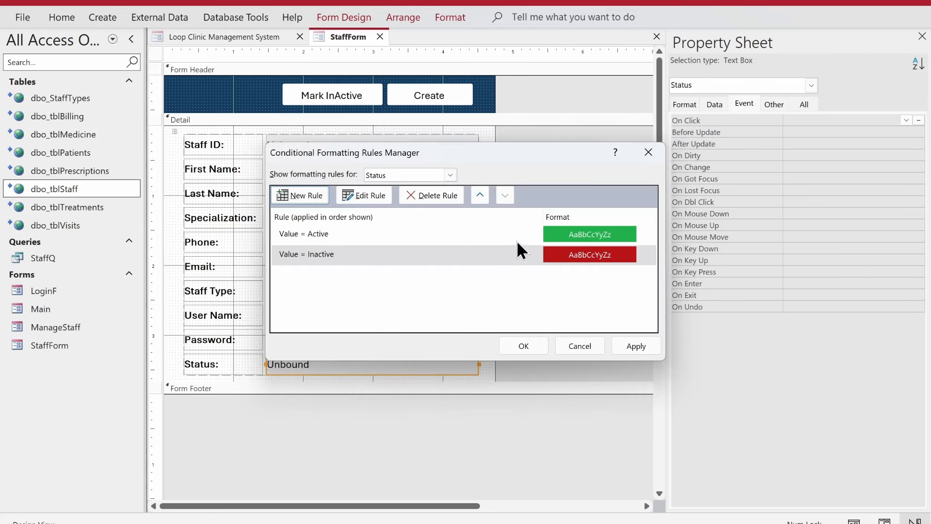
Step: Apply both formatting rules and close the Rules Manager with OK
{"action": "left_click", "coordinate": [643, 350]}
{"action": "left_click", "coordinate": [533, 257]}
{"action": "left_click", "coordinate": [642, 351]}
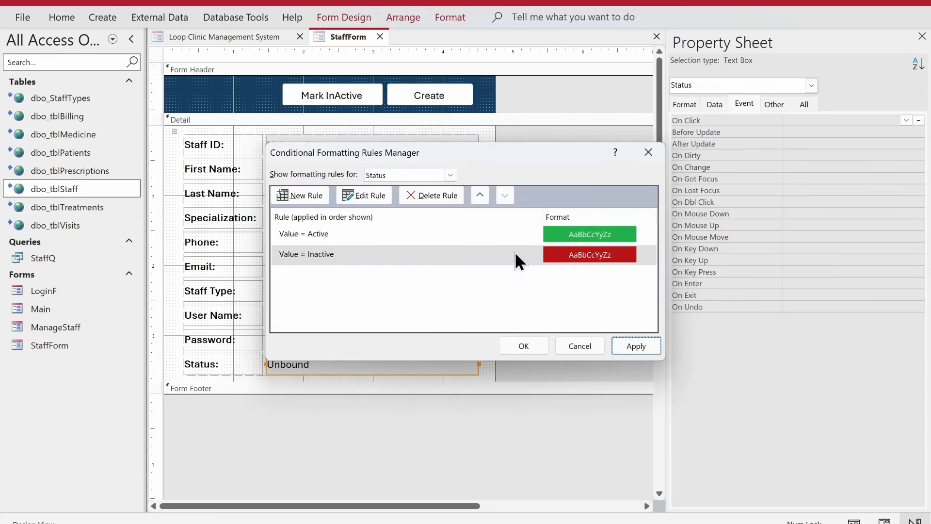
{"action": "left_click", "coordinate": [639, 349]}
{"action": "left_click", "coordinate": [507, 345]}
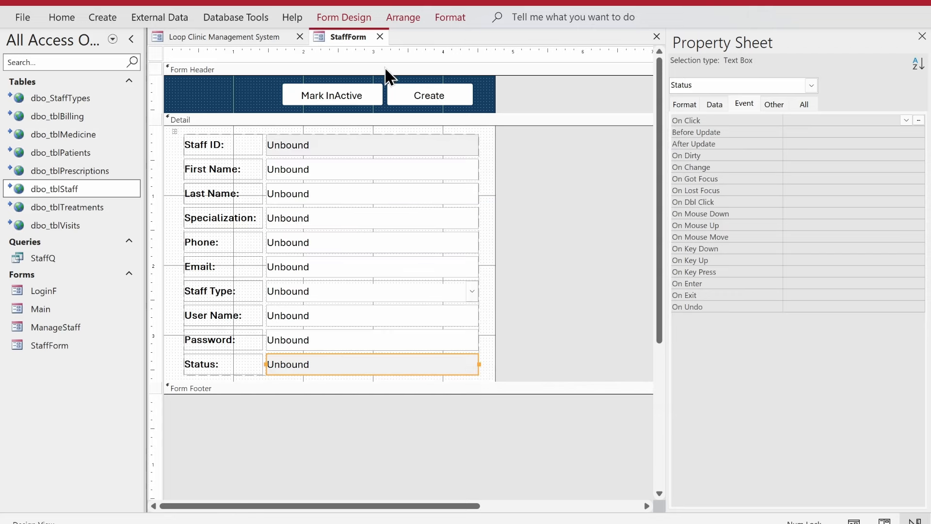
{"action": "right_click", "coordinate": [338, 32]}
Step: Save and close StaffForm, then test clicking the first record's Staff ID
{"action": "left_click", "coordinate": [348, 41]}
{"action": "right_click", "coordinate": [329, 30]}
{"action": "left_click", "coordinate": [346, 37]}
{"action": "left_click", "coordinate": [378, 36]}
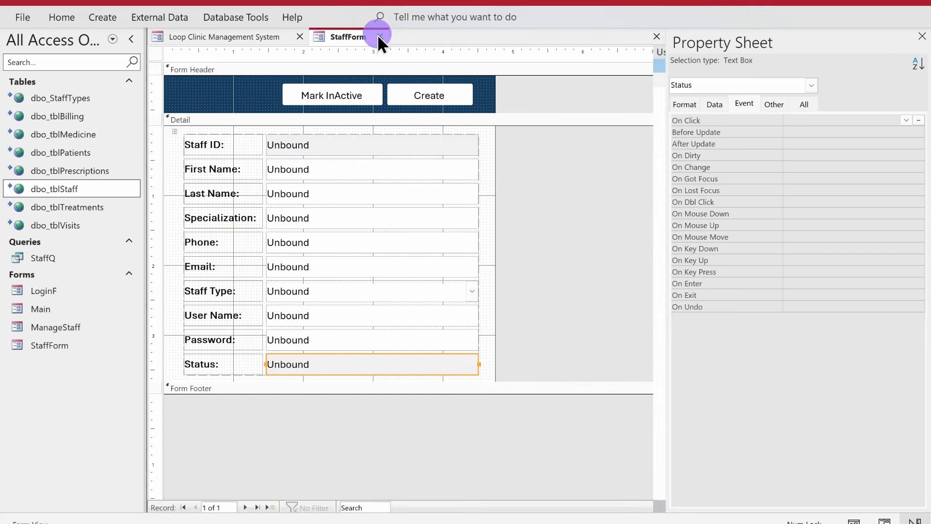
{"action": "left_click", "coordinate": [162, 115]}
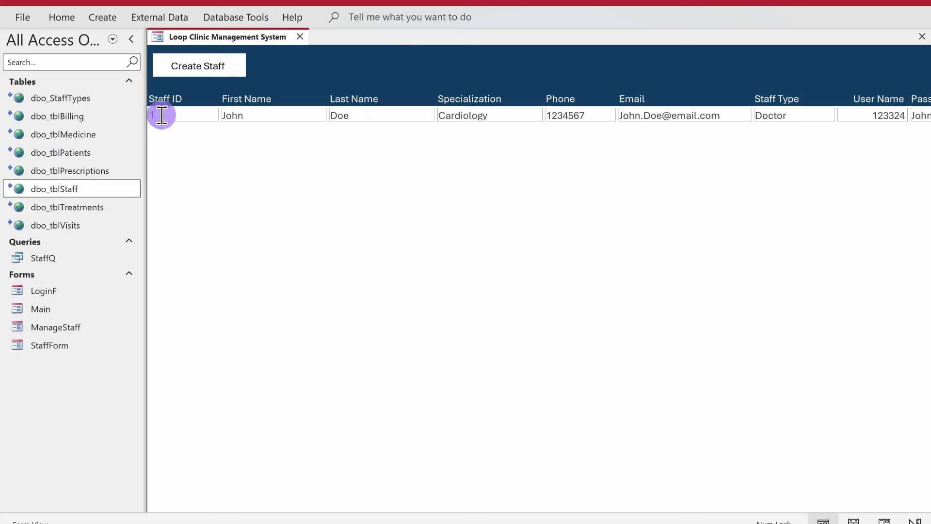
{"action": "left_click", "coordinate": [162, 115]}
{"action": "left_click", "coordinate": [163, 118]}
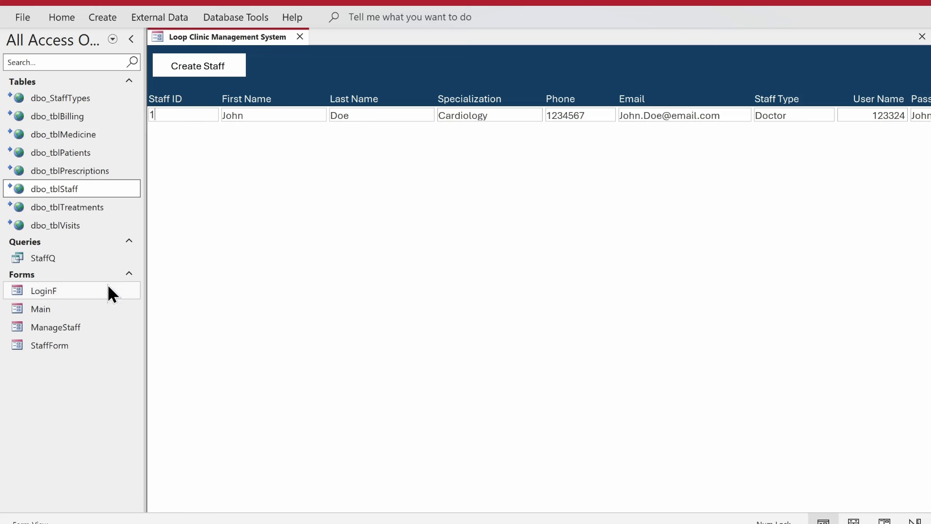
Step: Collapse the Navigation Pane and switch the ManageStaff form to Design View
{"action": "left_click", "coordinate": [130, 38]}
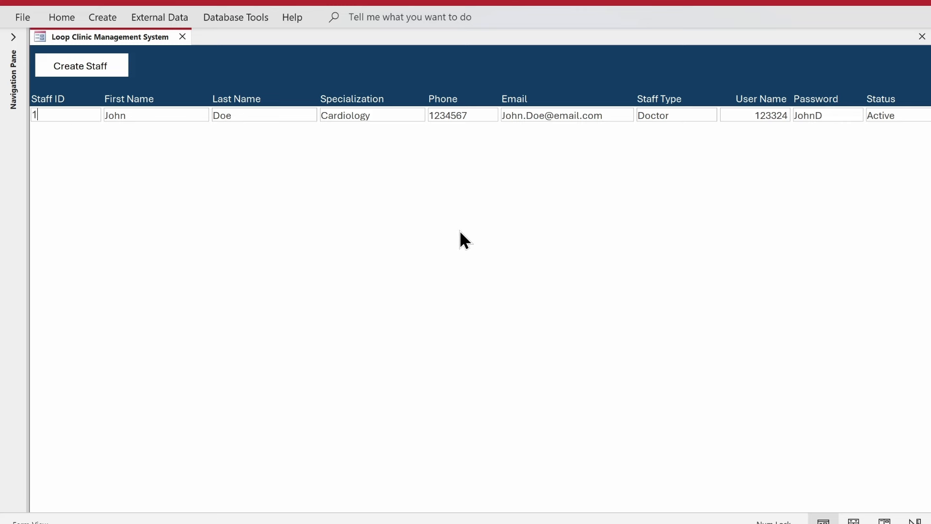
{"action": "right_click", "coordinate": [451, 71]}
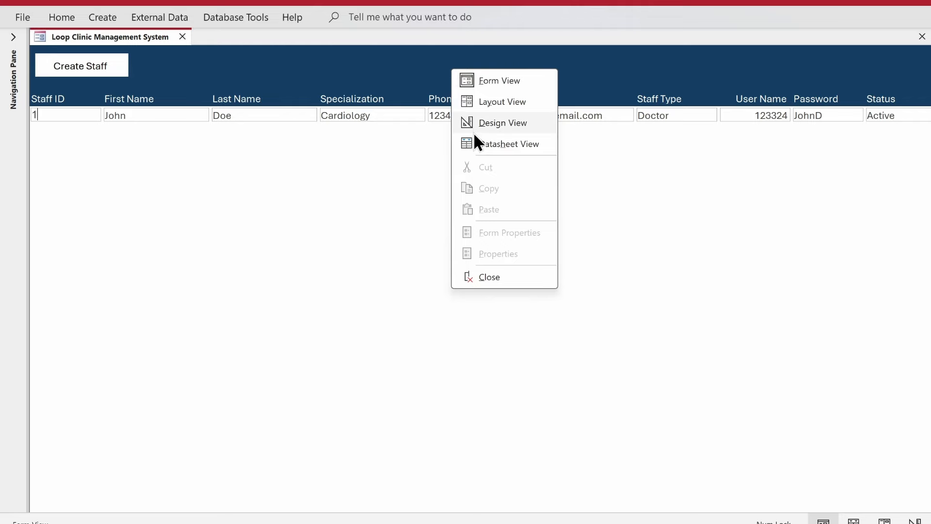
{"action": "left_click", "coordinate": [473, 127]}
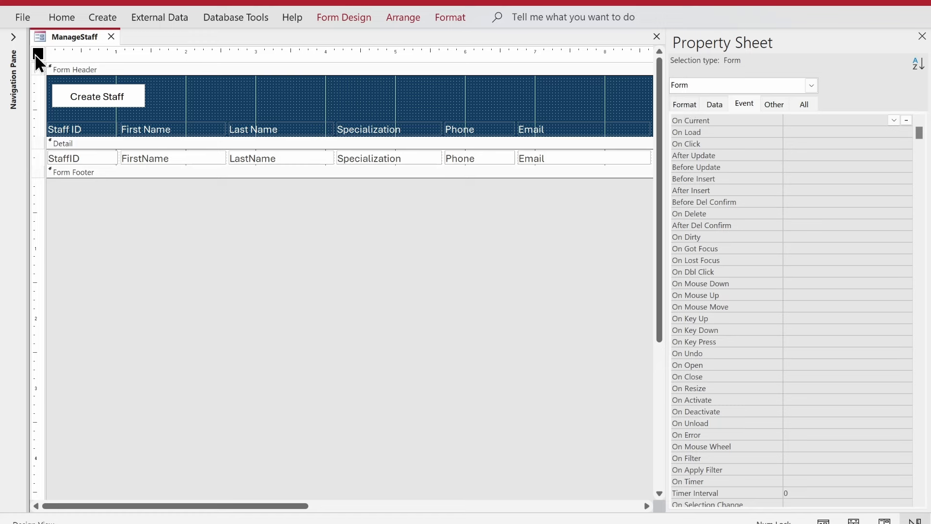
Step: Set the ManageStaff form's Allow Additions property to No and close the Property Sheet
{"action": "left_click", "coordinate": [688, 104]}
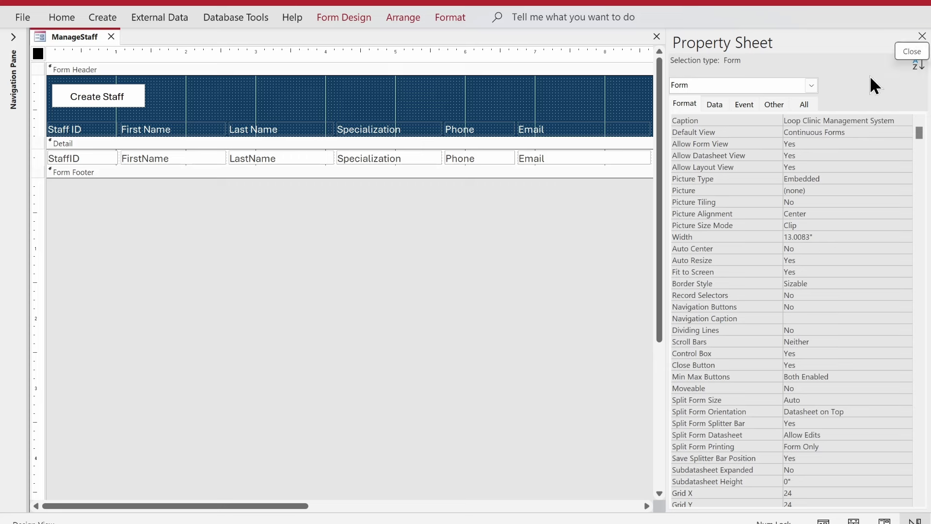
{"action": "left_click", "coordinate": [713, 106]}
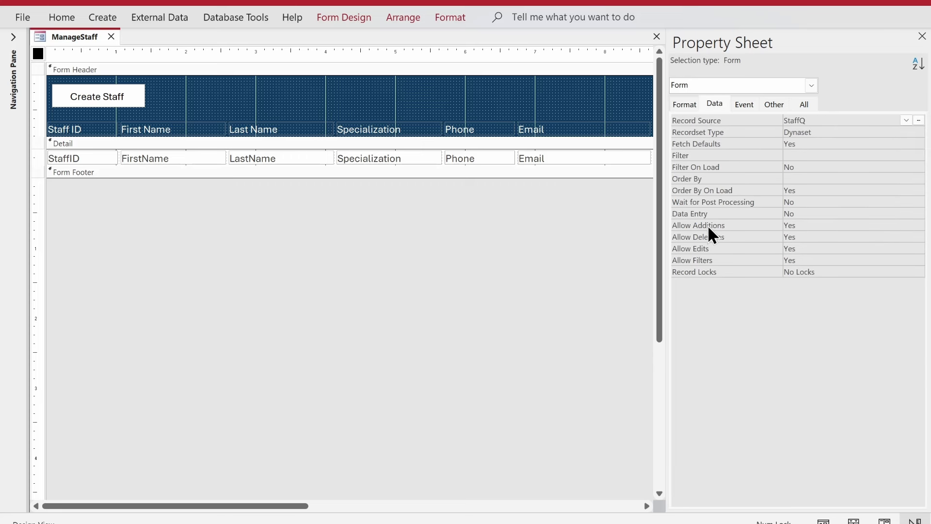
{"action": "double_click", "coordinate": [798, 224]}
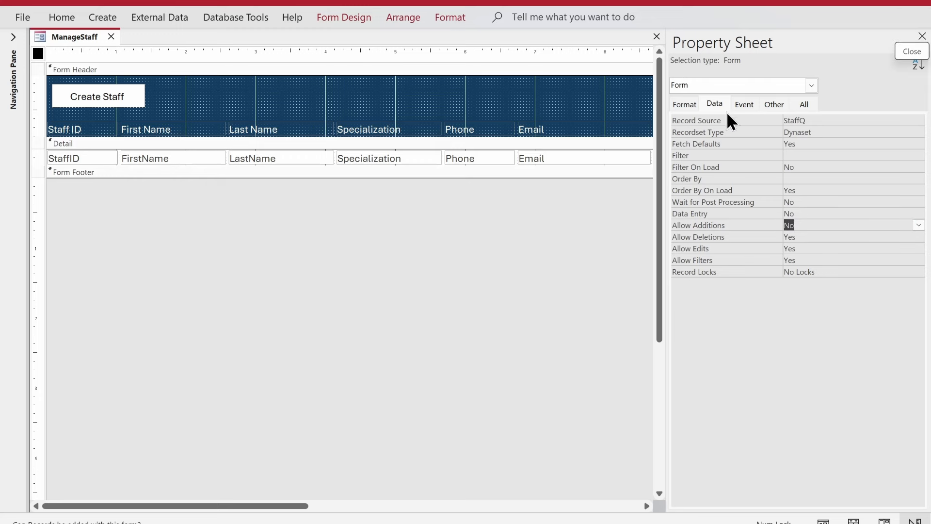
{"action": "left_click", "coordinate": [922, 39]}
Step: Select all header labels and Detail text boxes together
{"action": "left_click", "coordinate": [95, 122]}
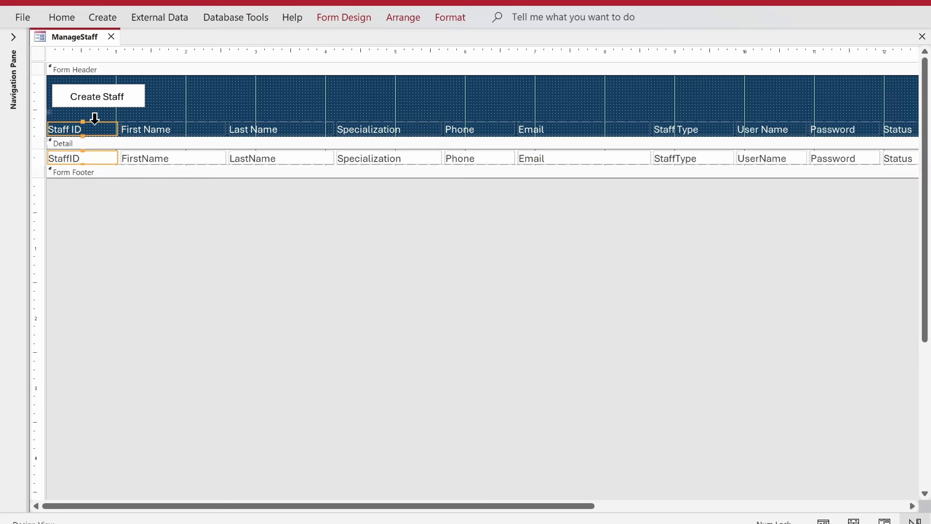
{"action": "left_click", "coordinate": [52, 119]}
{"action": "left_click", "coordinate": [56, 131]}
{"action": "left_click_drag", "start_coordinate": [78, 187], "coordinate": [28, 150]}
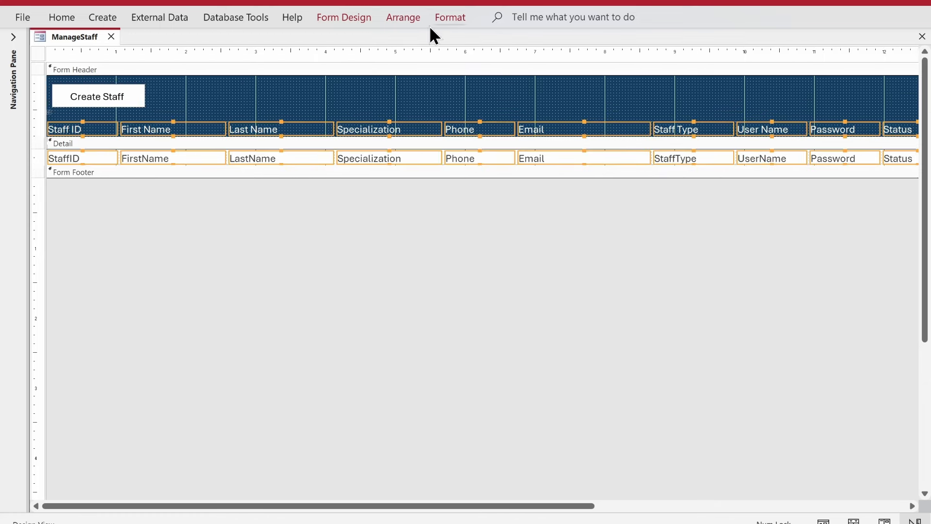
Step: Make the Shape Outline of all selected labels and fields Transparent
{"action": "left_click", "coordinate": [450, 17]}
{"action": "left_click", "coordinate": [709, 59]}
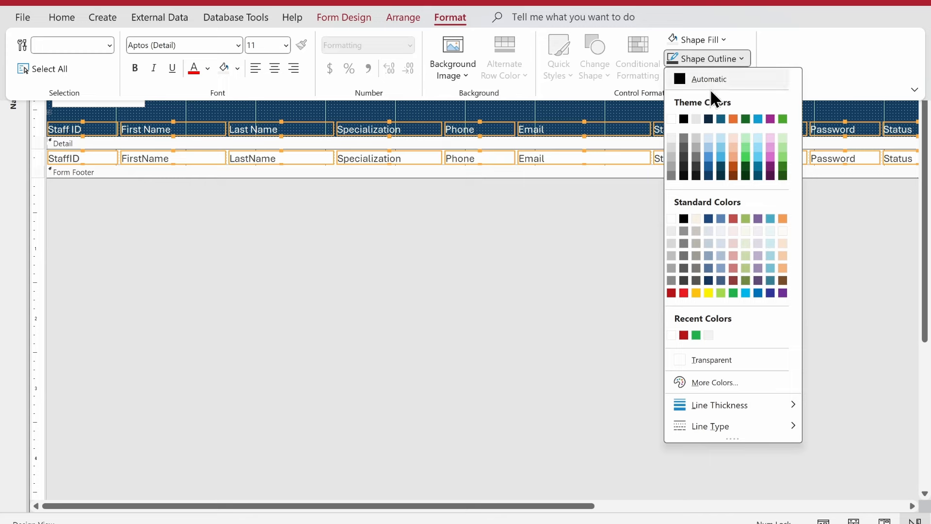
{"action": "left_click", "coordinate": [723, 361]}
{"action": "left_click", "coordinate": [168, 240]}
Step: Narrow the StaffID text box, widen the Last Name column, and expand the Navigation Pane
{"action": "left_click", "coordinate": [100, 120]}
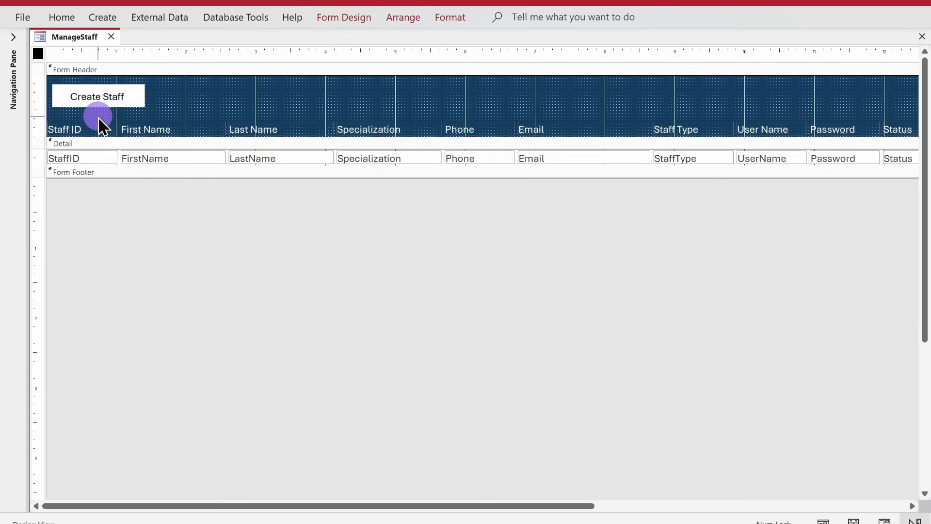
{"action": "left_click", "coordinate": [99, 155]}
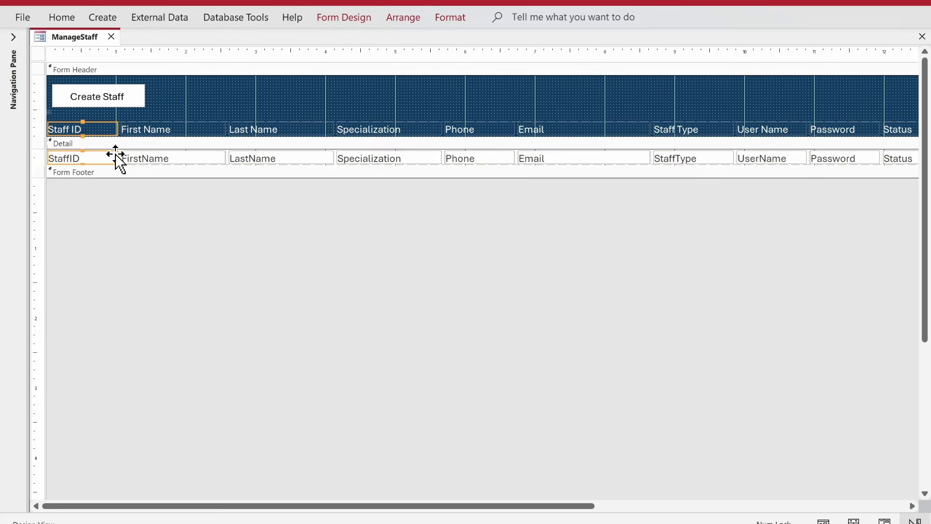
{"action": "left_click_drag", "start_coordinate": [117, 155], "coordinate": [83, 159]}
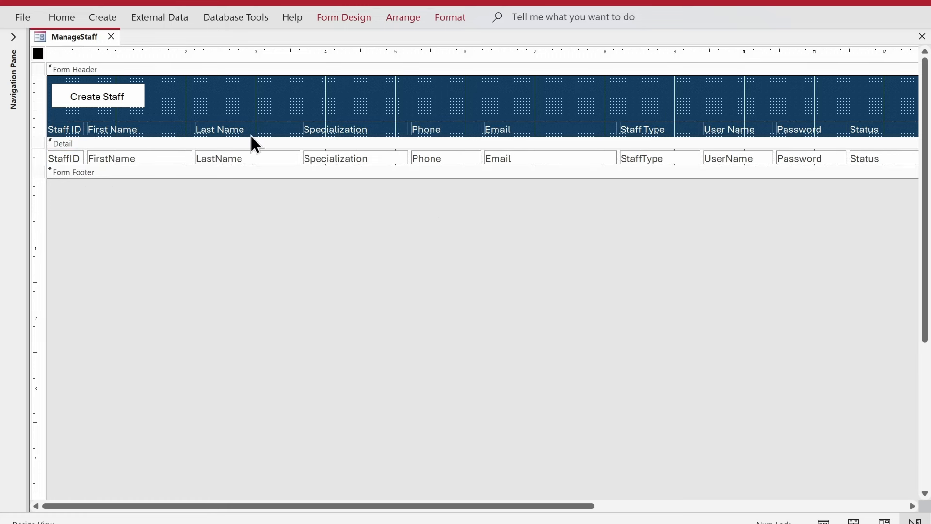
{"action": "left_click_drag", "start_coordinate": [183, 118], "coordinate": [309, 157]}
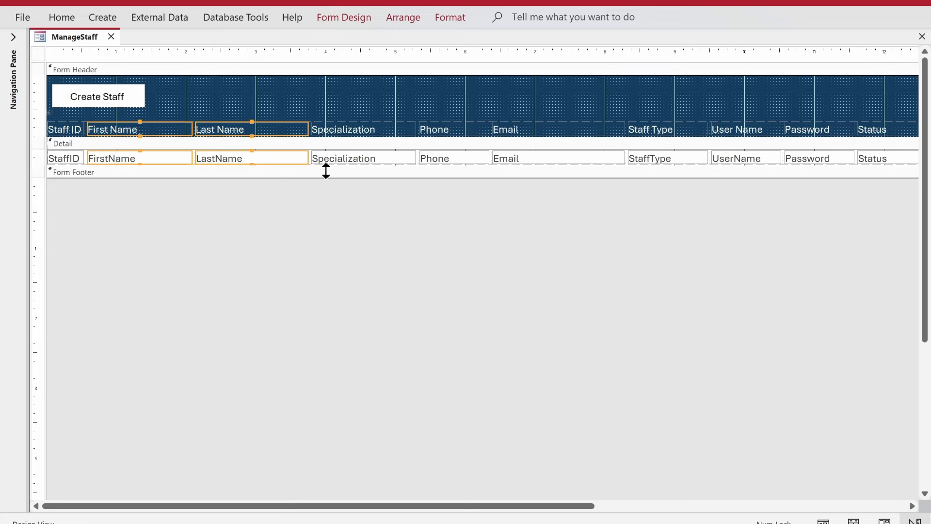
{"action": "left_click_drag", "start_coordinate": [540, 492], "coordinate": [698, 507]}
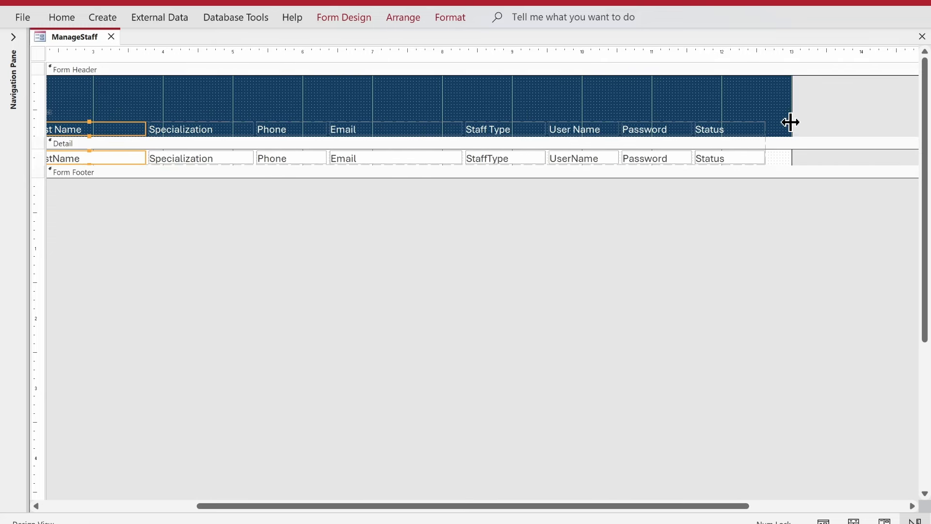
{"action": "left_click", "coordinate": [13, 37]}
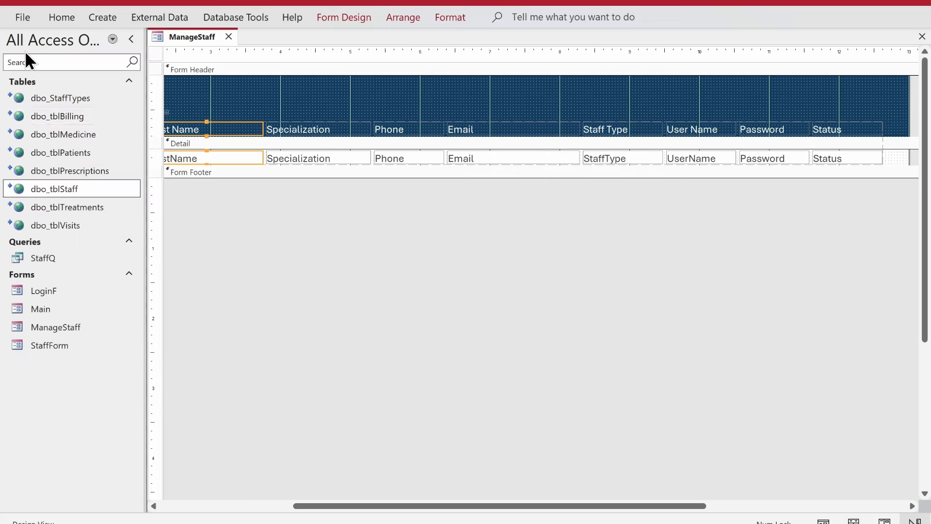
Step: Open StaffQ in Design View and alias its StaffType column as 'StaffTypeID:'
{"action": "double_click", "coordinate": [82, 259]}
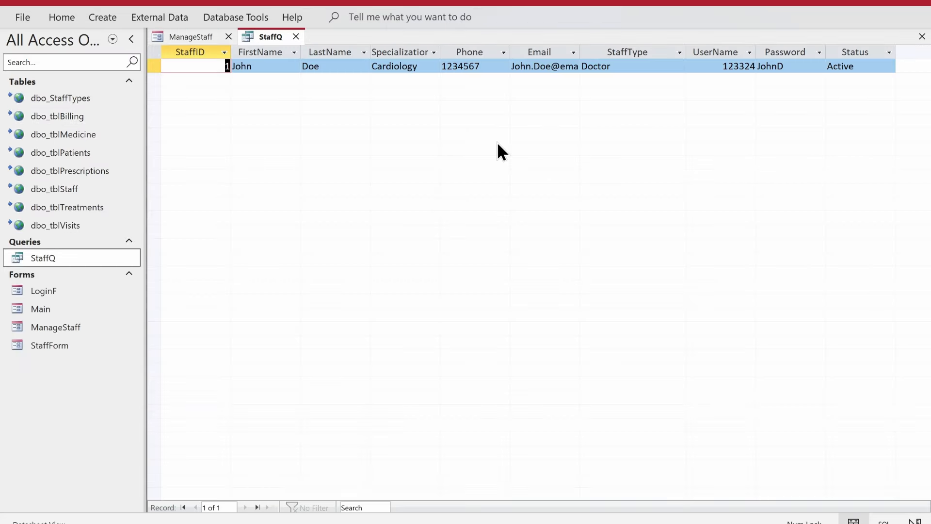
{"action": "right_click", "coordinate": [261, 37]}
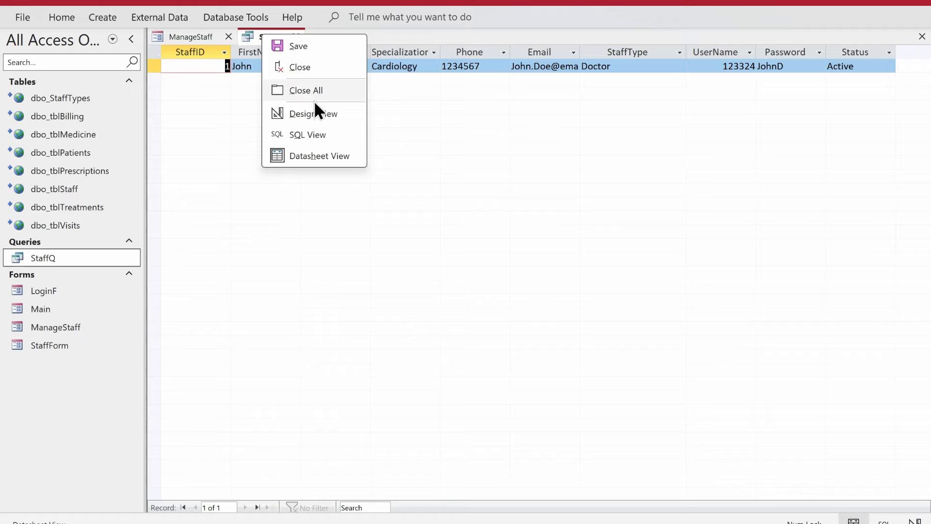
{"action": "left_click", "coordinate": [318, 112]}
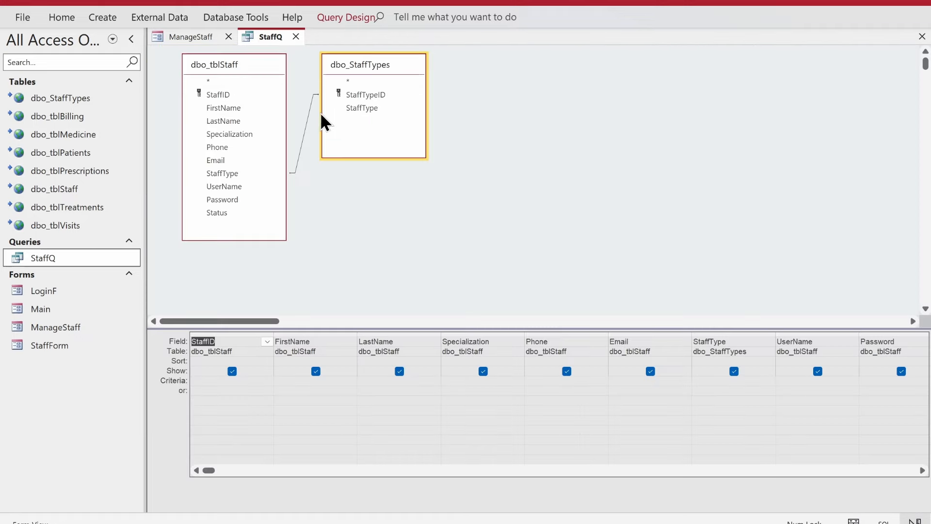
{"action": "left_click", "coordinate": [241, 174]}
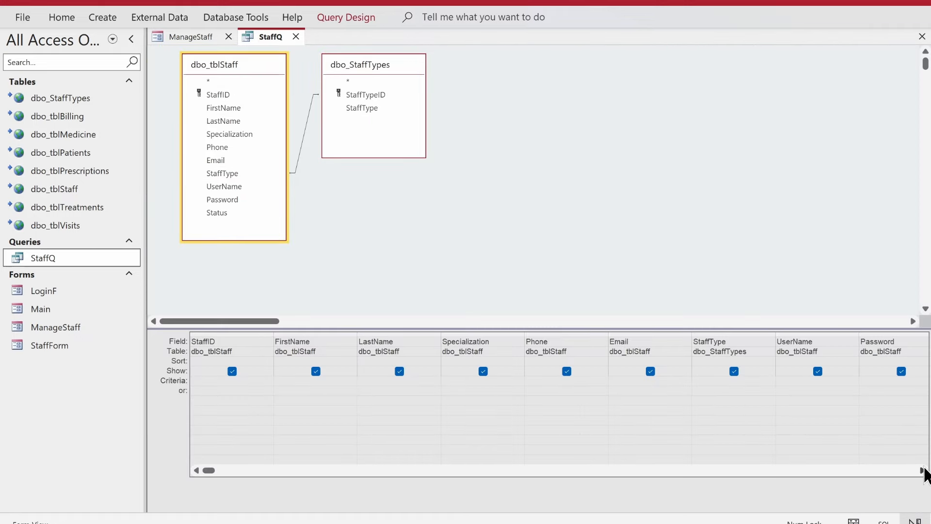
{"action": "left_click", "coordinate": [923, 470]}
{"action": "left_click", "coordinate": [923, 471]}
{"action": "left_click", "coordinate": [620, 340]}
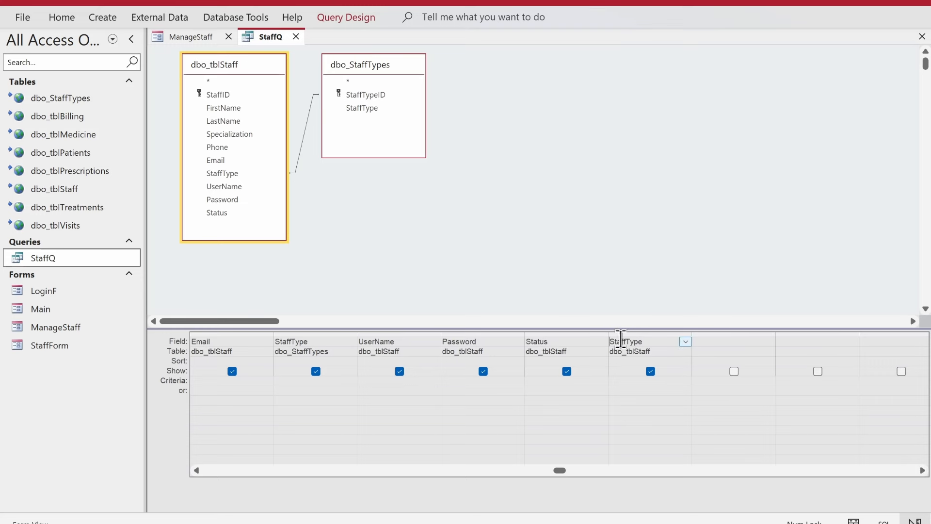
{"action": "type", "text": "StaffTypeID:"}
{"action": "key", "text": "Tab"}
Step: Check the StaffTypeID column in Datasheet View, then close StaffQ
{"action": "right_click", "coordinate": [516, 200]}
{"action": "left_click", "coordinate": [519, 211]}
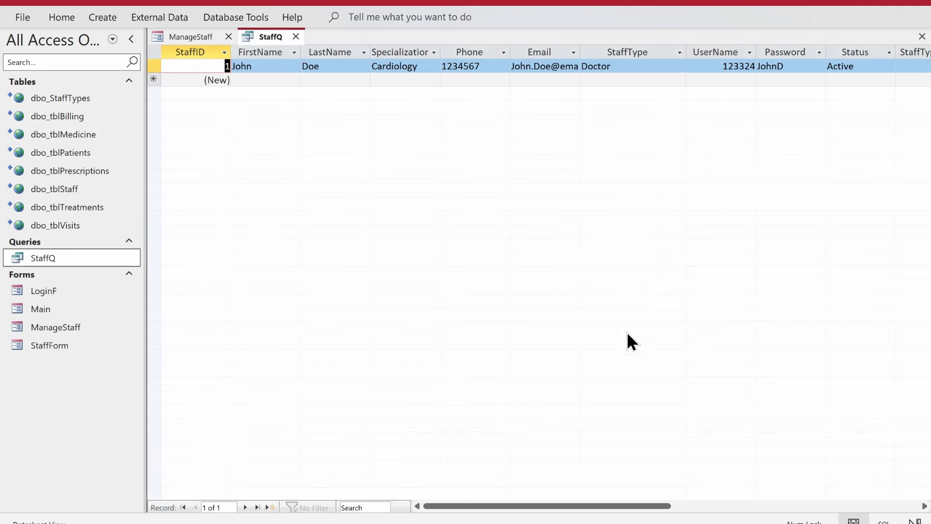
{"action": "left_click_drag", "start_coordinate": [580, 505], "coordinate": [669, 506]}
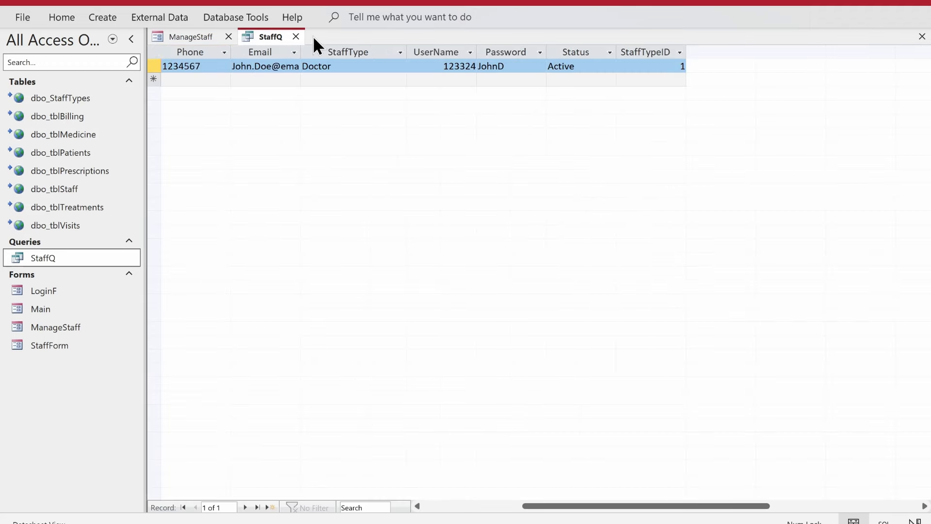
{"action": "left_click", "coordinate": [295, 37]}
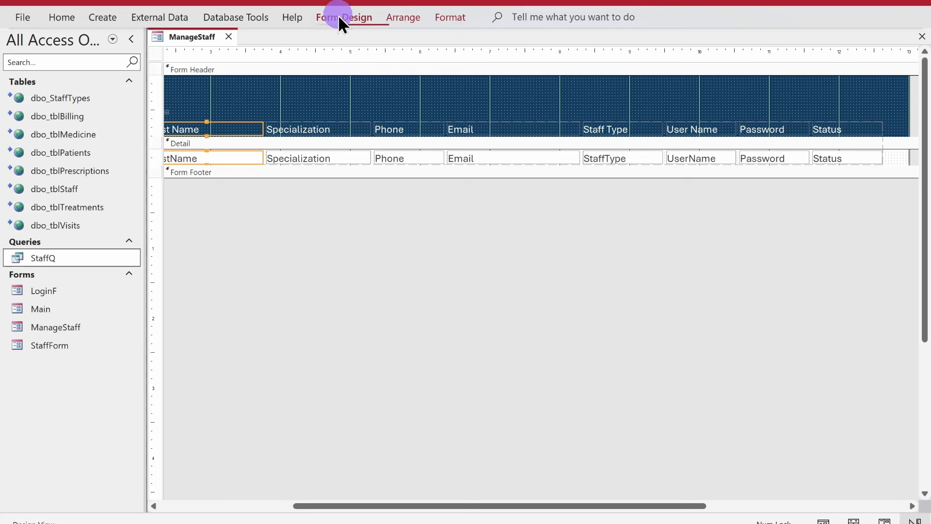
{"action": "left_click", "coordinate": [338, 15]}
Step: Drag the StaffTypeID field from the field list into the Detail section
{"action": "left_click", "coordinate": [620, 60]}
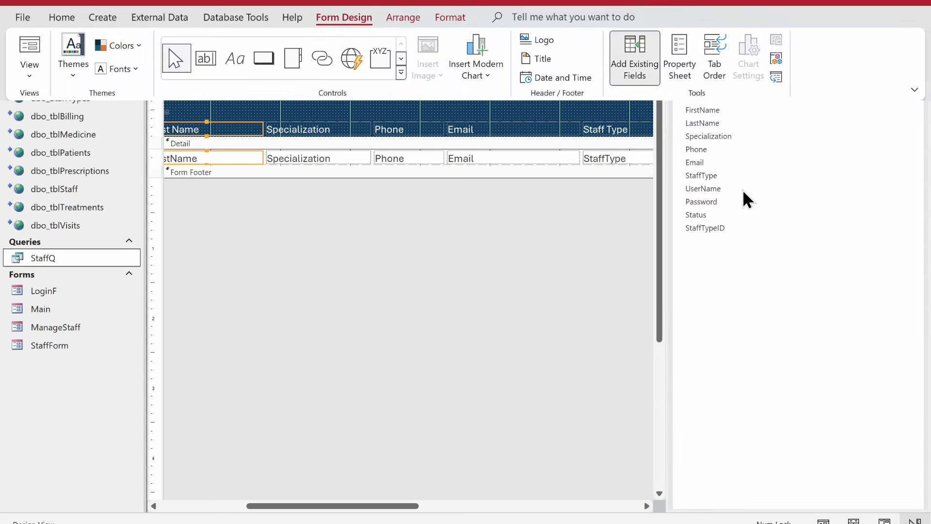
{"action": "left_click", "coordinate": [706, 229]}
{"action": "left_click_drag", "start_coordinate": [407, 505], "coordinate": [640, 505]}
{"action": "left_click_drag", "start_coordinate": [706, 227], "coordinate": [458, 151]}
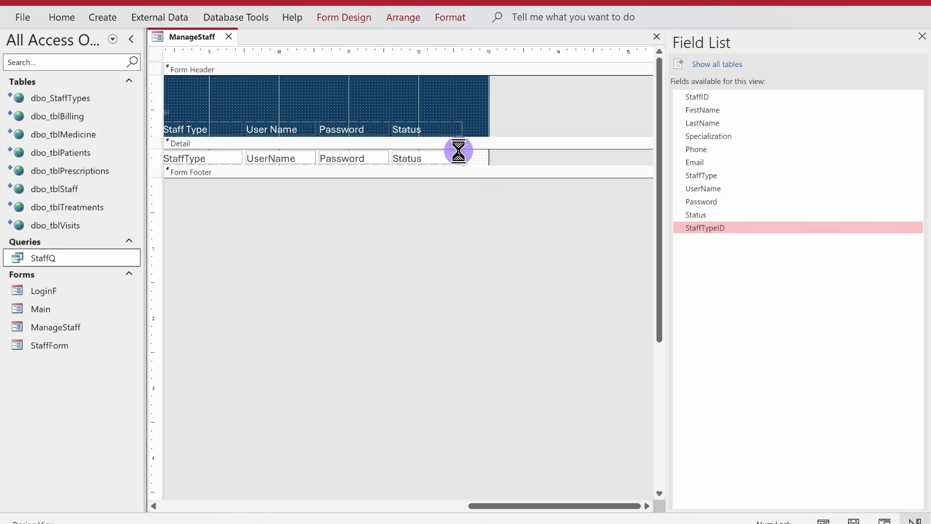
Step: Set the StaffTypeID controls to Visible No with a width of 0
{"action": "left_click", "coordinate": [364, 18]}
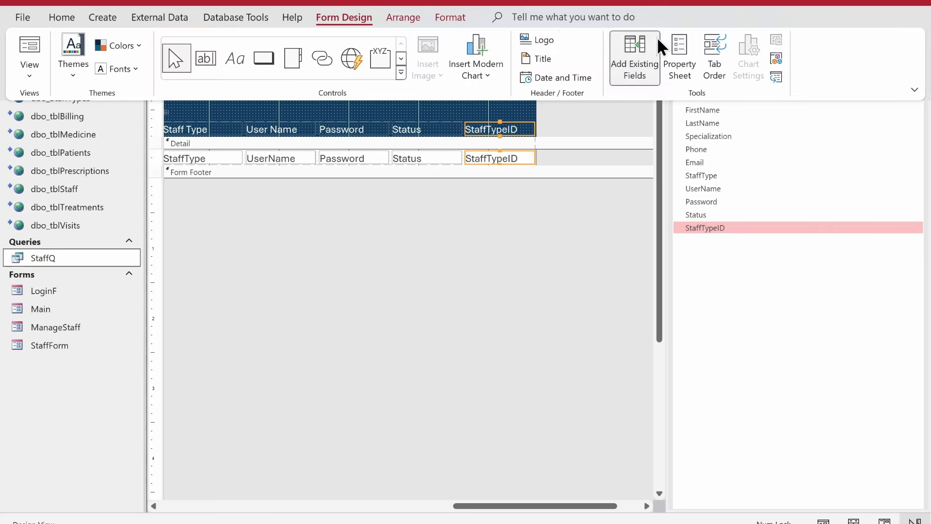
{"action": "left_click", "coordinate": [679, 57]}
{"action": "left_click", "coordinate": [742, 121]}
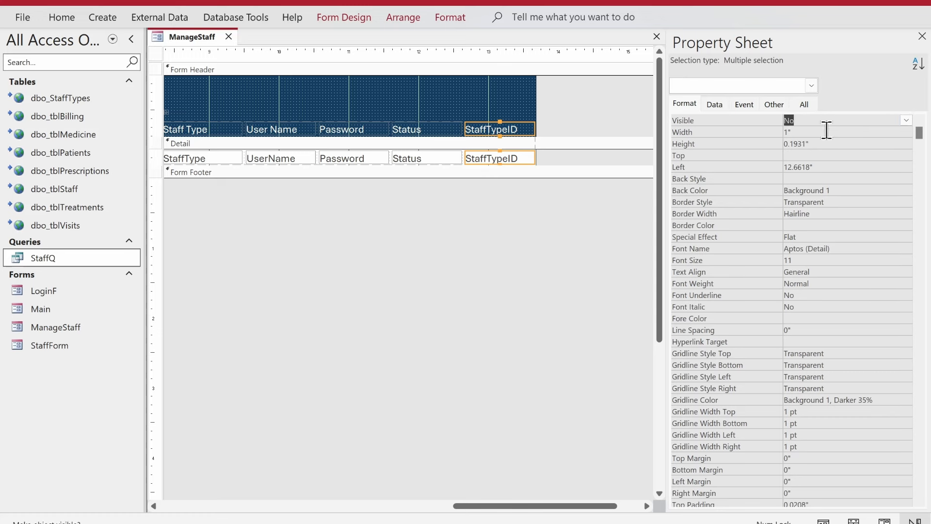
{"action": "left_click", "coordinate": [757, 133]}
{"action": "key", "text": "Return"}
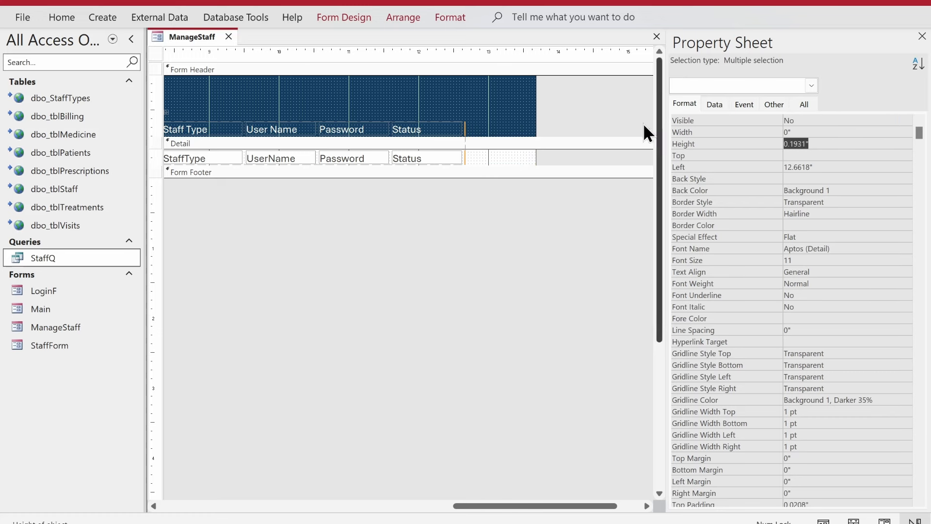
{"action": "left_click", "coordinate": [387, 110]}
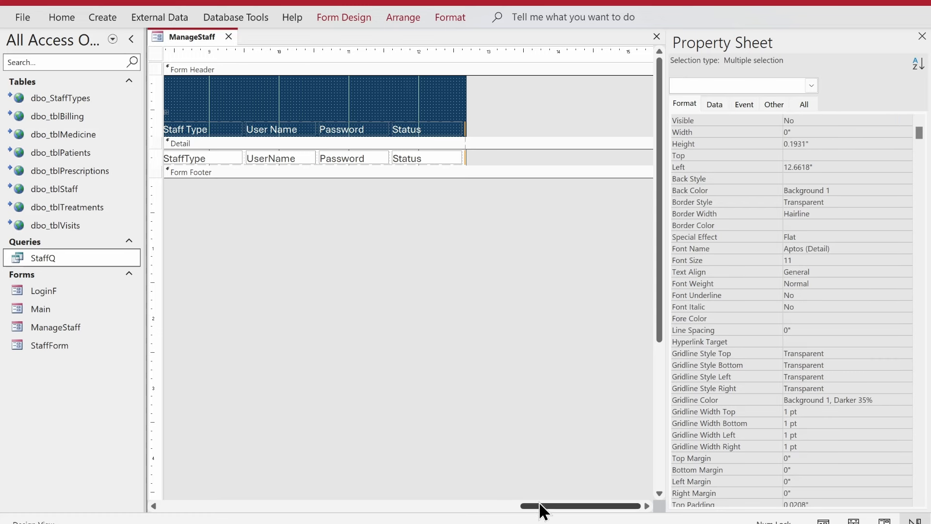
{"action": "left_click_drag", "start_coordinate": [540, 505], "coordinate": [115, 426]}
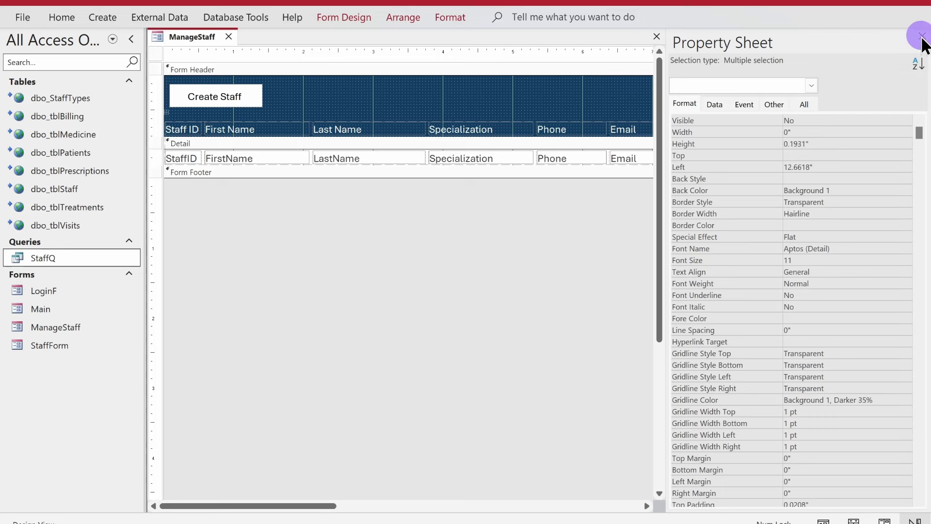
{"action": "left_click", "coordinate": [921, 35]}
Step: Enlarge the Detail section and set the detail fields' height to 0.3"
{"action": "left_click", "coordinate": [816, 163]}
{"action": "left_click_drag", "start_coordinate": [816, 163], "coordinate": [631, 238]}
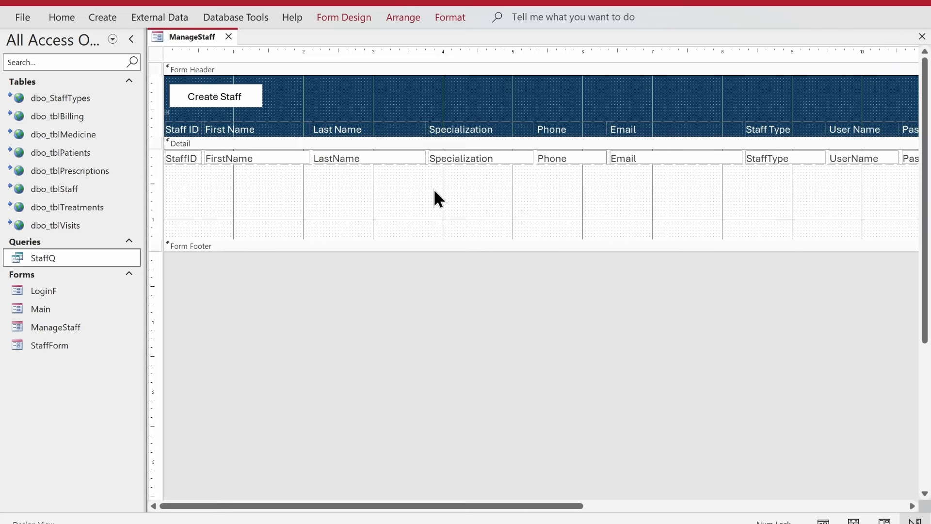
{"action": "left_click", "coordinate": [161, 155]}
{"action": "left_click", "coordinate": [344, 24]}
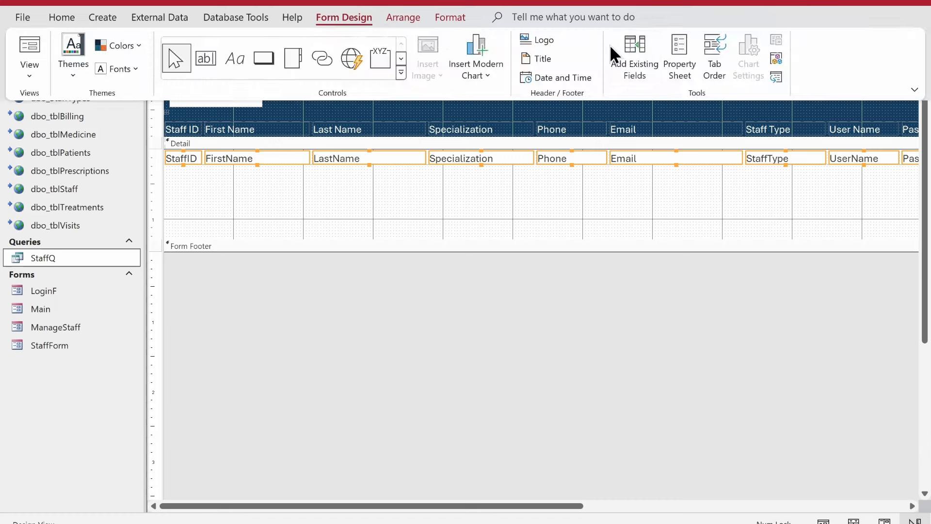
{"action": "left_click", "coordinate": [679, 59]}
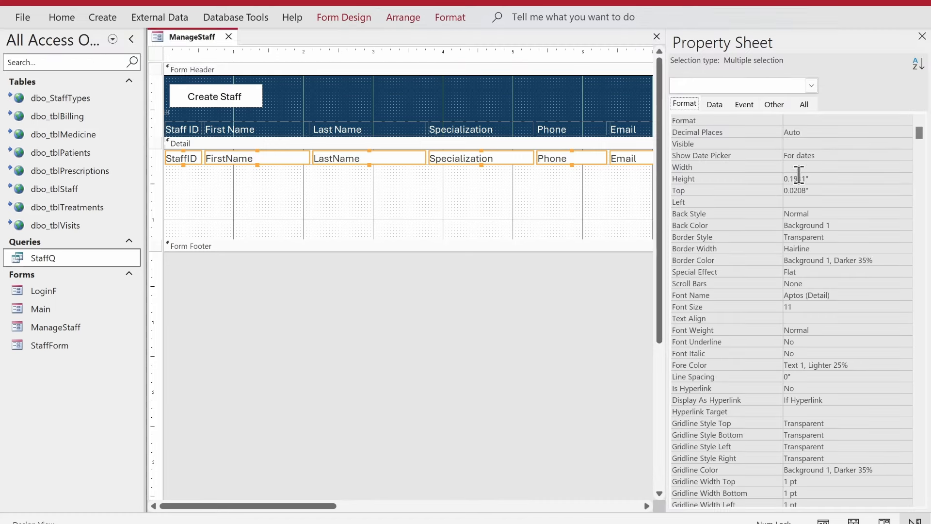
{"action": "left_click", "coordinate": [698, 177]}
{"action": "type", "text": "0.3"}
{"action": "key", "text": "Return"}
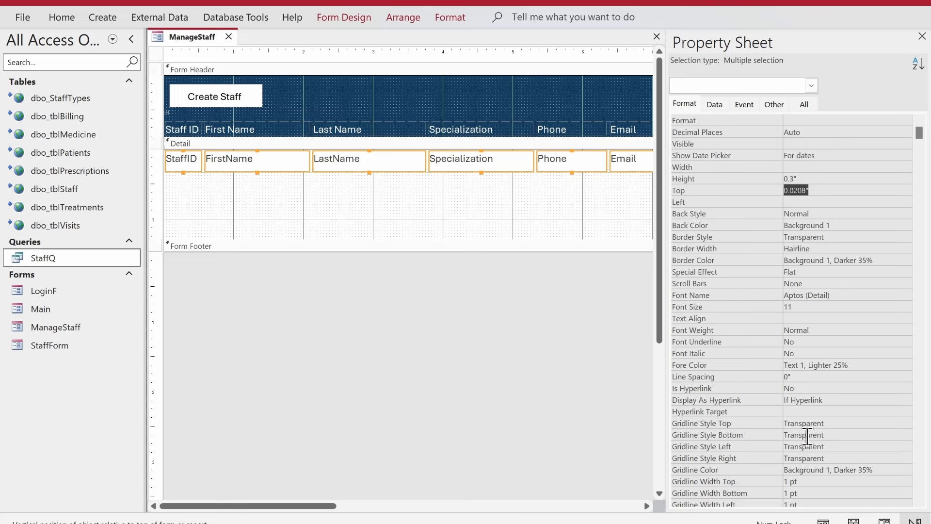
Step: Choose a bottom gridline style and set the detail fields' top margin to 0.04"
{"action": "left_click", "coordinate": [806, 435]}
{"action": "scroll", "coordinate": [807, 437], "scroll_direction": "down", "scroll_amount": 4}
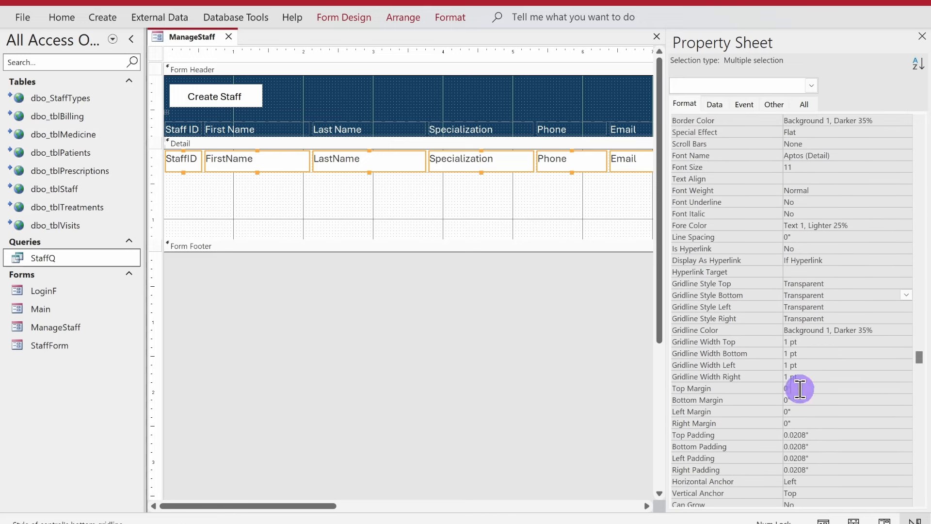
{"action": "left_click", "coordinate": [799, 388]}
{"action": "type", "text": "0.04"}
{"action": "key", "text": "Return"}
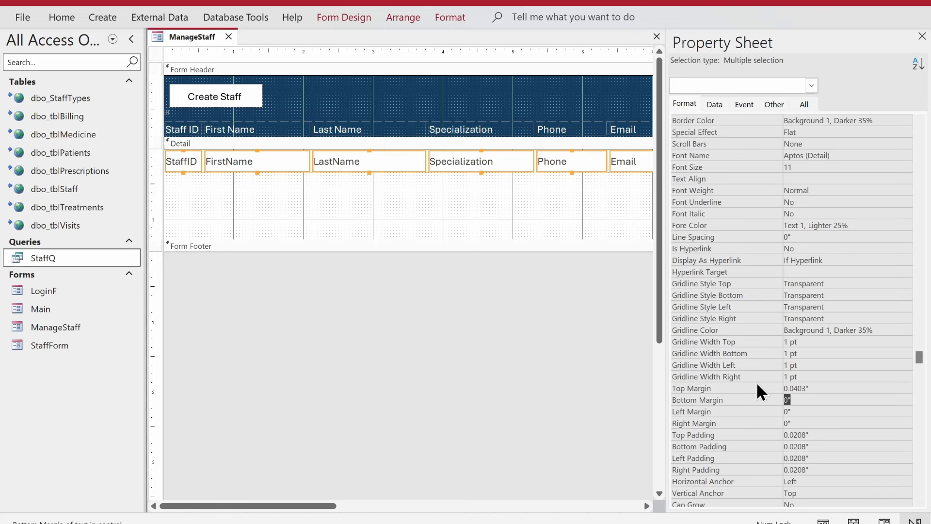
Step: Give the detail text boxes the Text 1 font colour and collapse the Navigation Pane
{"action": "left_click", "coordinate": [62, 17]}
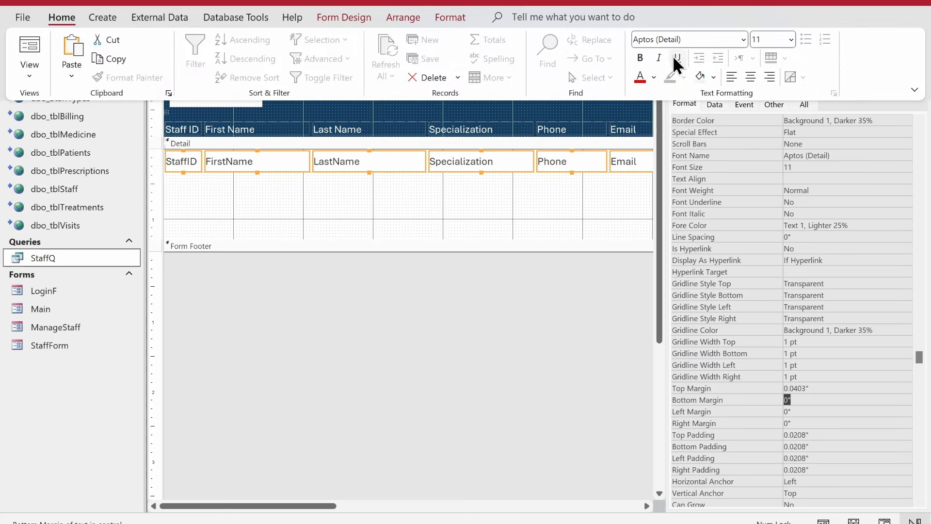
{"action": "left_click", "coordinate": [654, 77]}
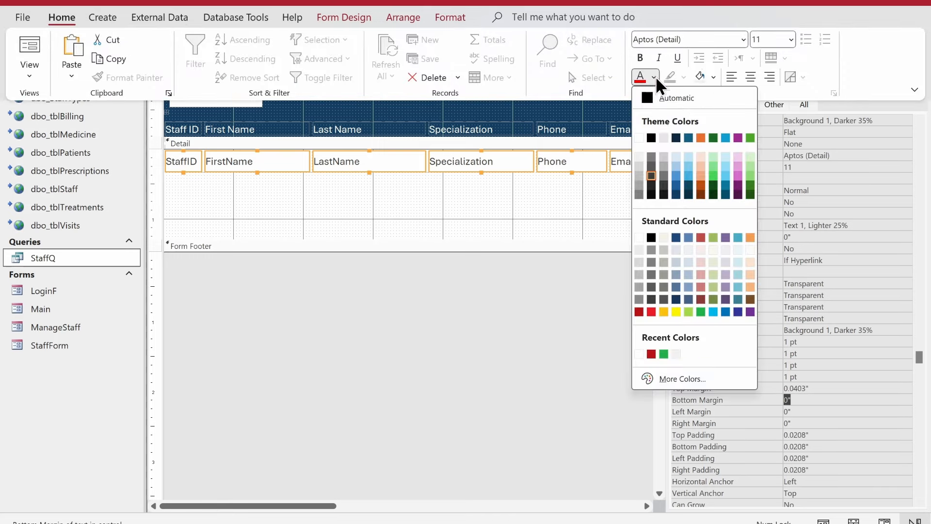
{"action": "left_click", "coordinate": [651, 138]}
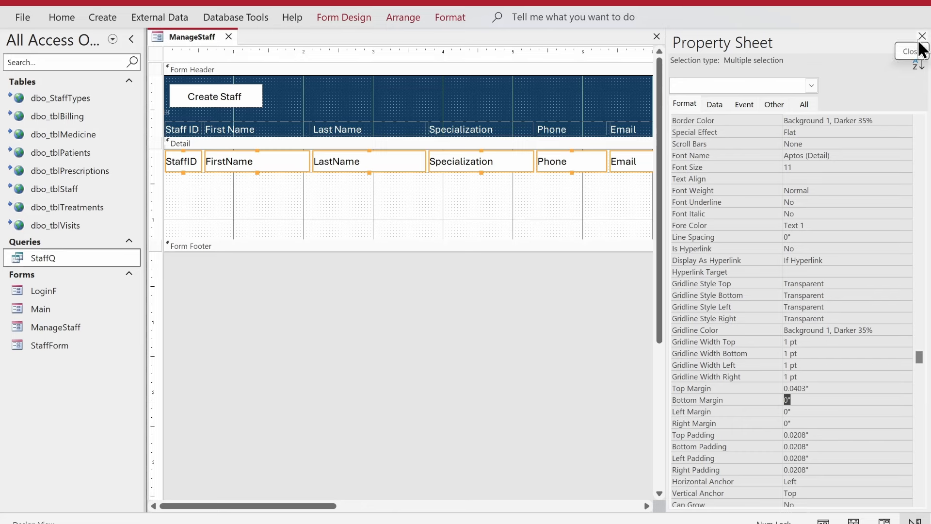
{"action": "left_click", "coordinate": [920, 39]}
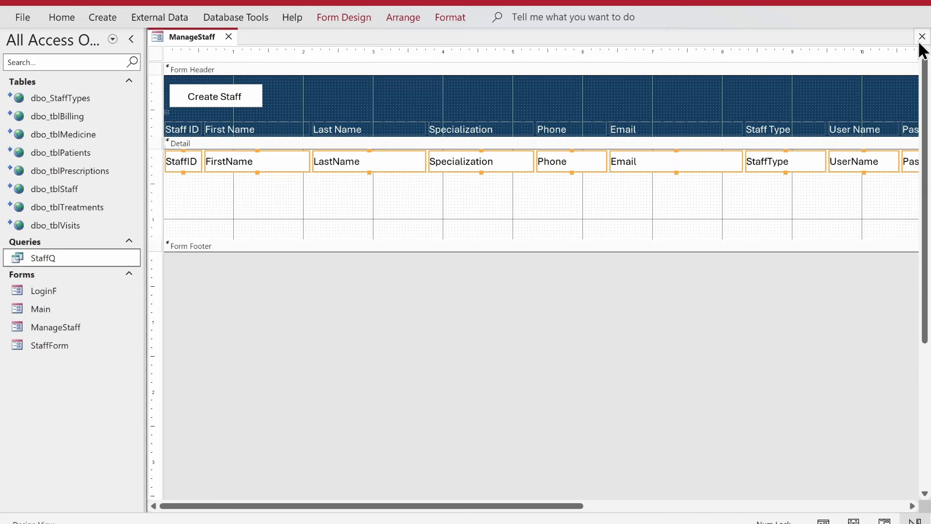
{"action": "left_click", "coordinate": [130, 39]}
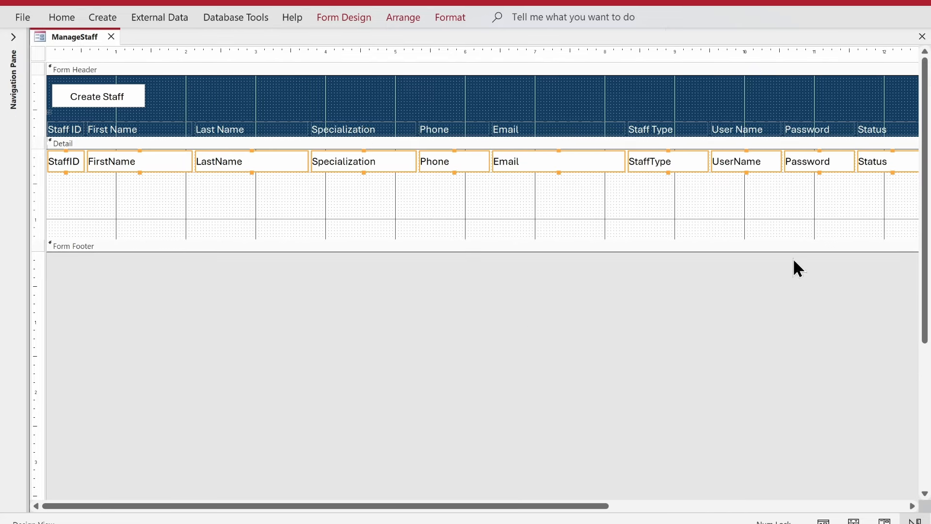
Step: Draw a horizontal Line control across the Detail section beneath the text boxes
{"action": "left_click", "coordinate": [434, 18]}
{"action": "left_click", "coordinate": [397, 18]}
{"action": "left_click", "coordinate": [344, 18]}
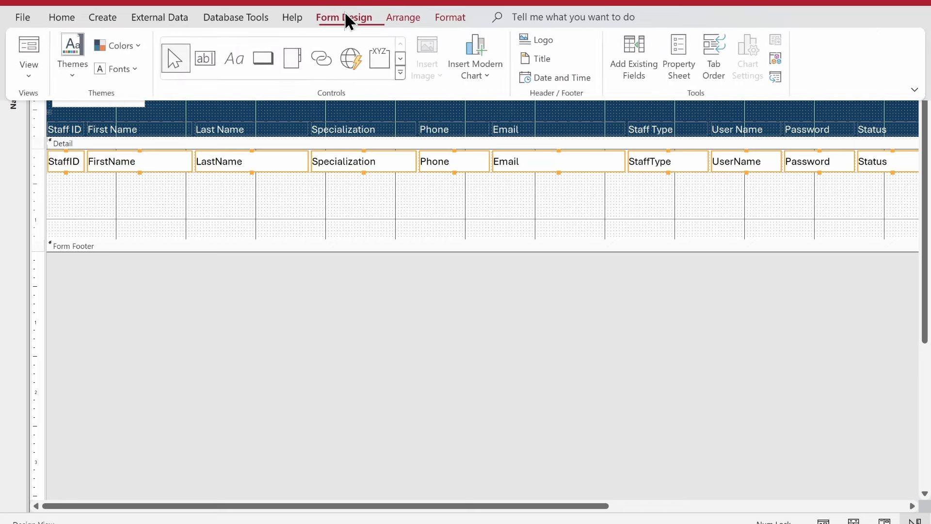
{"action": "left_click", "coordinate": [401, 58]}
{"action": "left_click", "coordinate": [229, 68]}
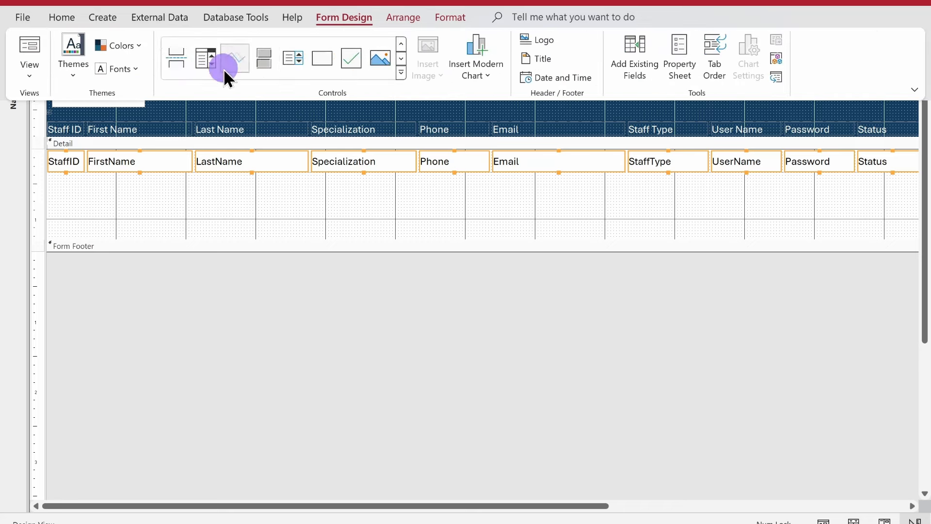
{"action": "left_click", "coordinate": [71, 194]}
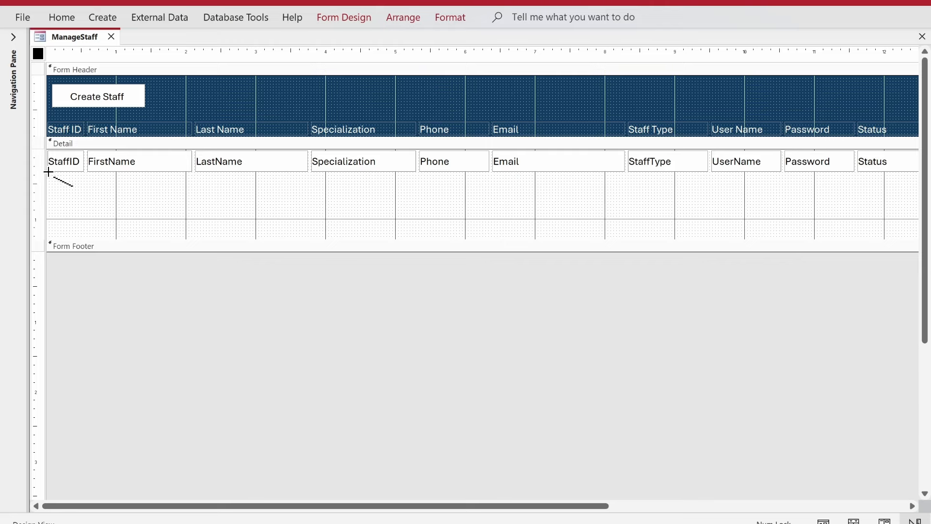
{"action": "mouse_move", "coordinate": [47, 172]}
{"action": "left_mouse_down"}
{"action": "mouse_move", "coordinate": [923, 172]}
{"action": "mouse_move", "coordinate": [870, 173]}
{"action": "mouse_move", "coordinate": [885, 172]}
{"action": "left_mouse_up"}
Step: Check the separator line's properties and drag Form Footer up to shrink the Detail section
{"action": "left_click", "coordinate": [854, 207]}
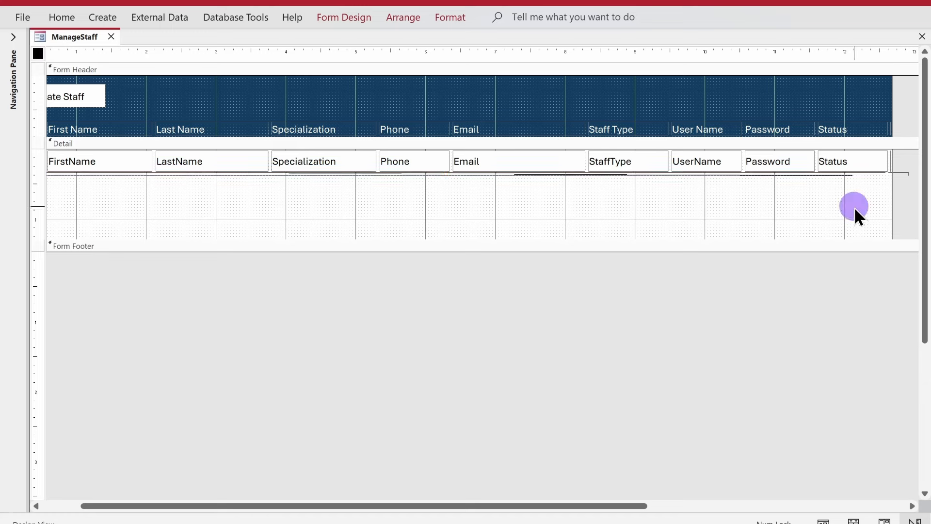
{"action": "left_click", "coordinate": [363, 172]}
{"action": "left_click", "coordinate": [367, 15]}
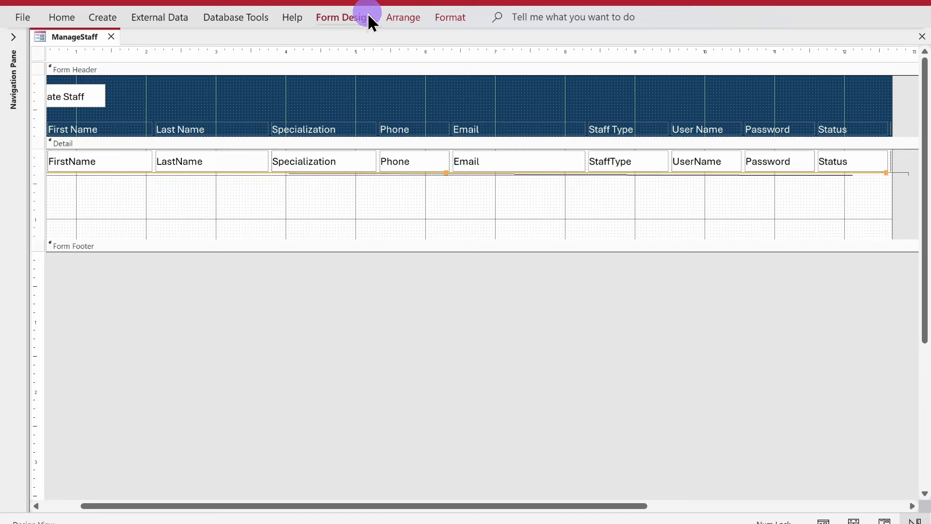
{"action": "left_click", "coordinate": [667, 39]}
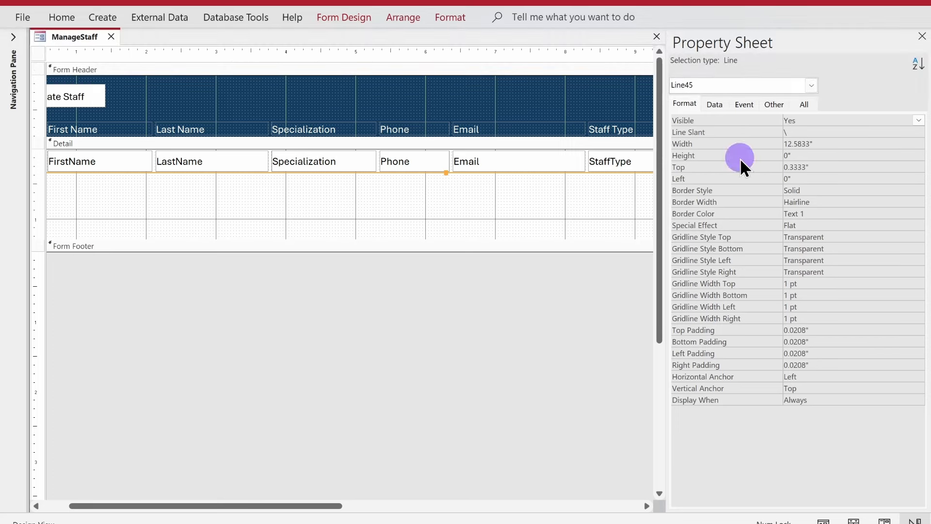
{"action": "left_click", "coordinate": [921, 36]}
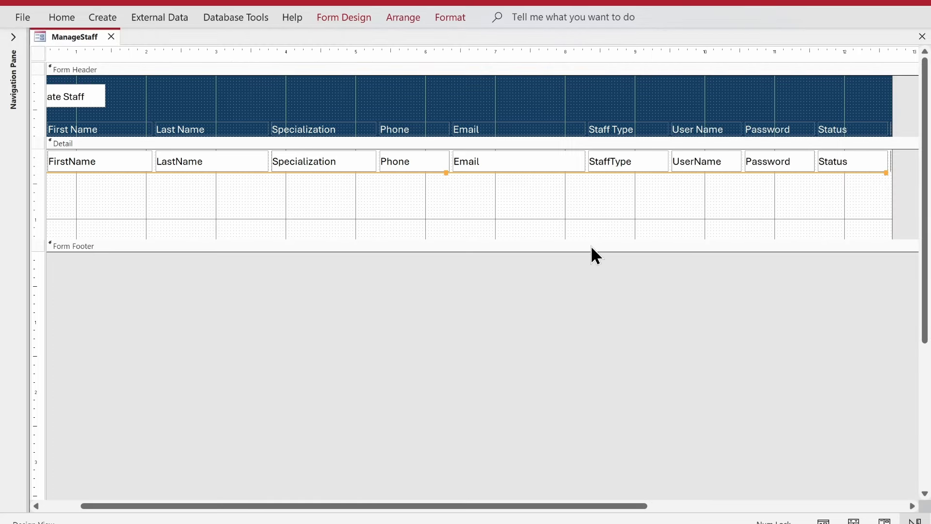
{"action": "left_click_drag", "start_coordinate": [591, 245], "coordinate": [592, 131]}
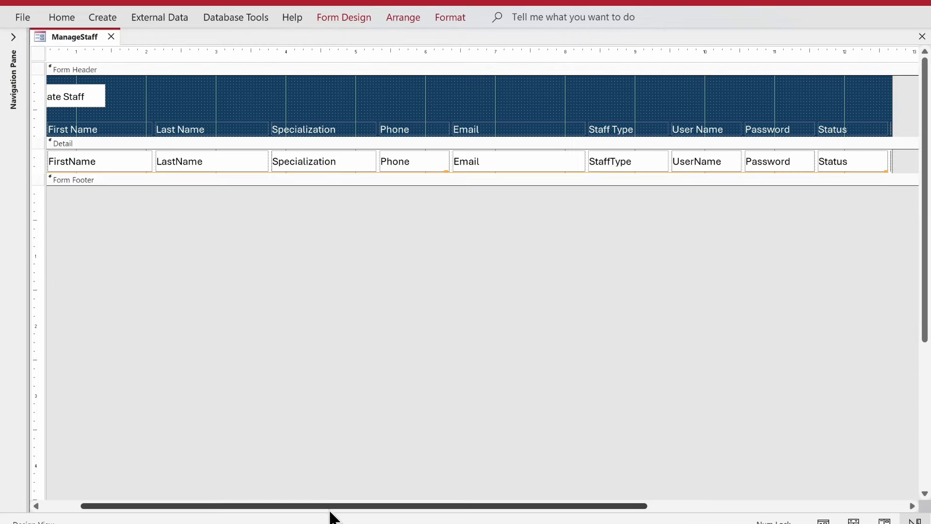
{"action": "left_click_drag", "start_coordinate": [329, 508], "coordinate": [146, 467]}
{"action": "right_click", "coordinate": [59, 33]}
Step: Preview ManageStaff in Form View, then open StaffForm in Design View
{"action": "right_click", "coordinate": [73, 39]}
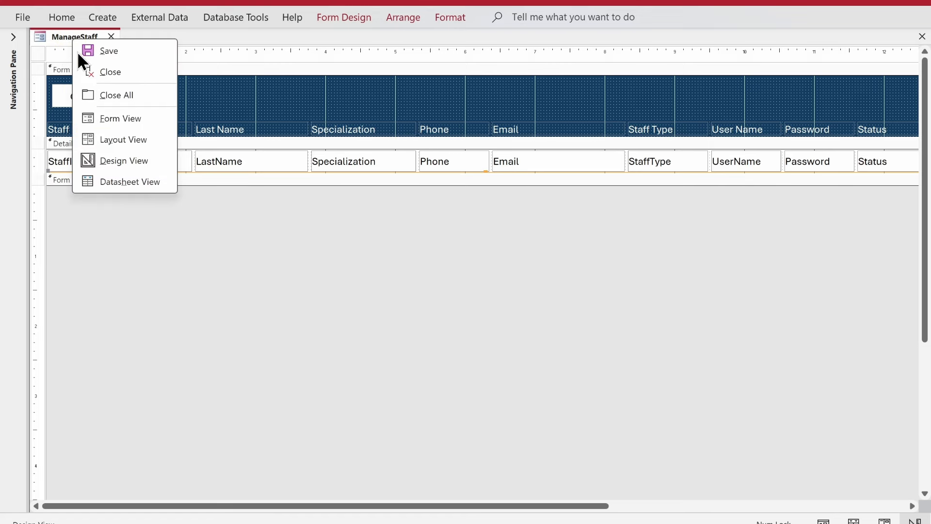
{"action": "left_click", "coordinate": [119, 118]}
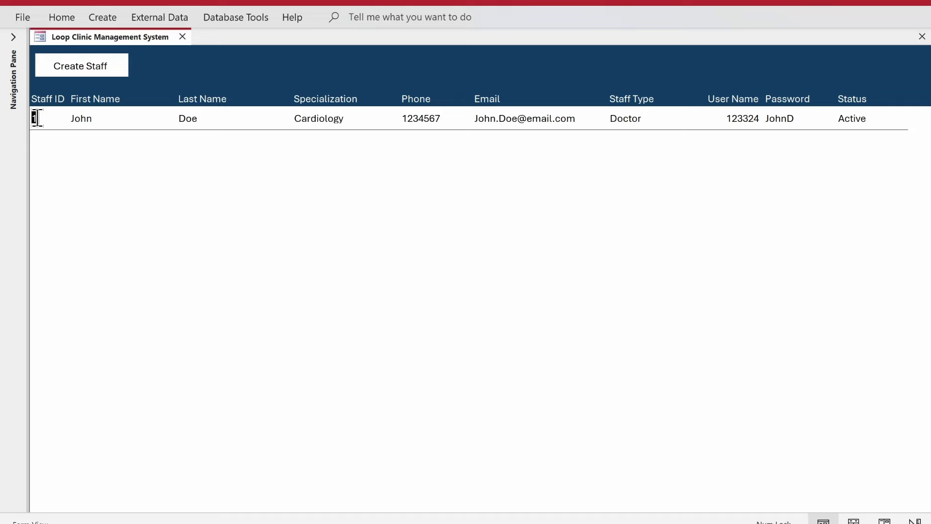
{"action": "left_click", "coordinate": [15, 39]}
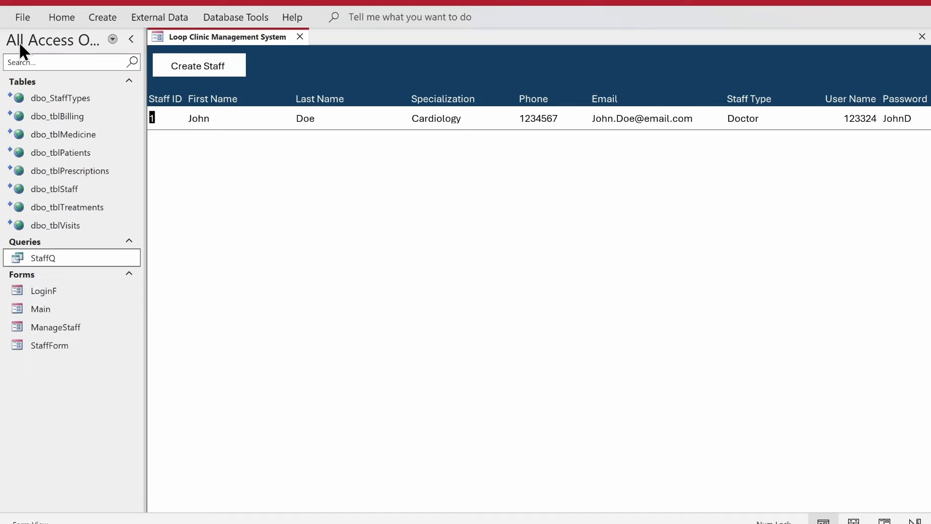
{"action": "left_click", "coordinate": [77, 343]}
{"action": "double_click", "coordinate": [77, 343]}
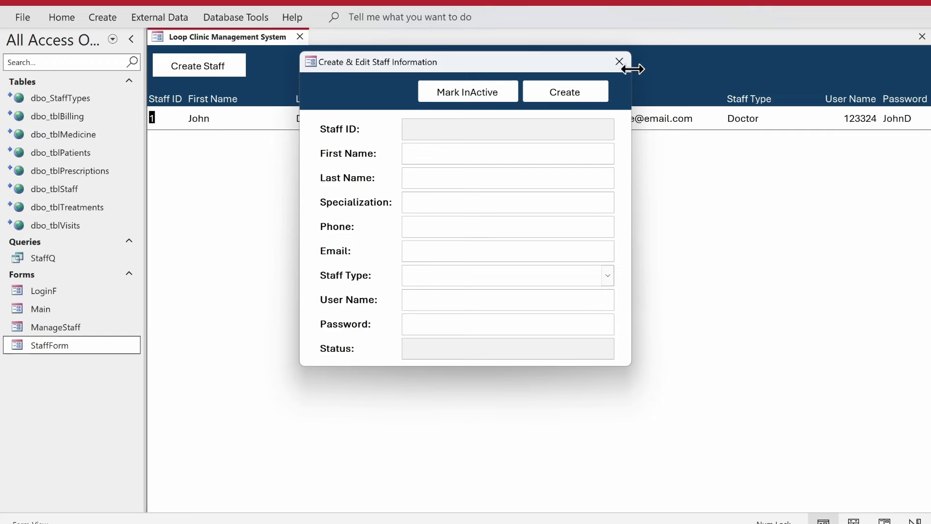
{"action": "left_click_drag", "start_coordinate": [566, 65], "coordinate": [574, 119]}
{"action": "right_click", "coordinate": [576, 119]}
{"action": "left_click", "coordinate": [602, 202]}
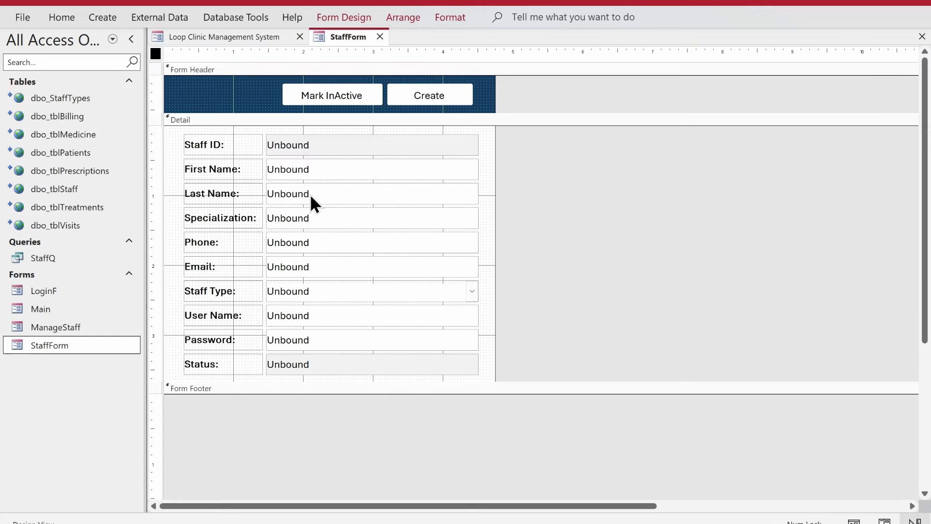
Step: Switch ManageStaff back to Design View and hide the Navigation Pane
{"action": "left_click", "coordinate": [234, 43]}
{"action": "right_click", "coordinate": [235, 42]}
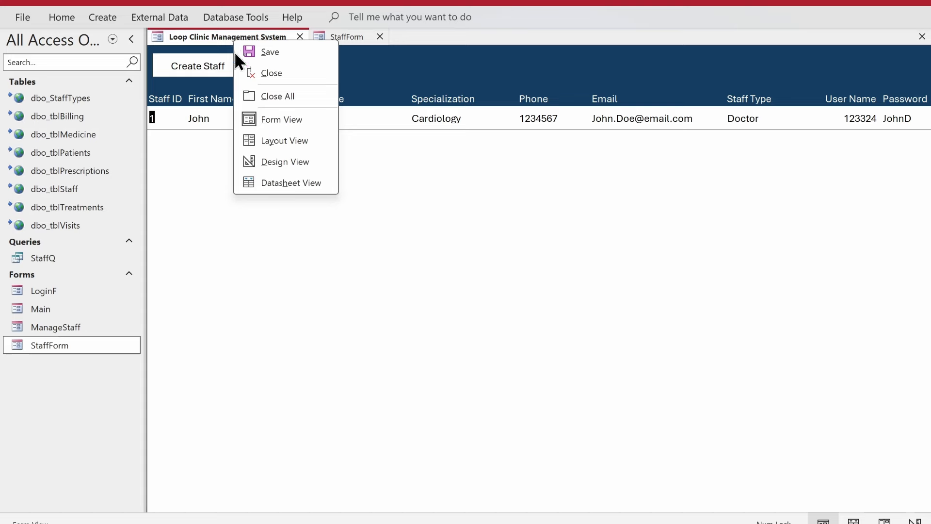
{"action": "left_click", "coordinate": [294, 162]}
{"action": "left_click", "coordinate": [130, 39]}
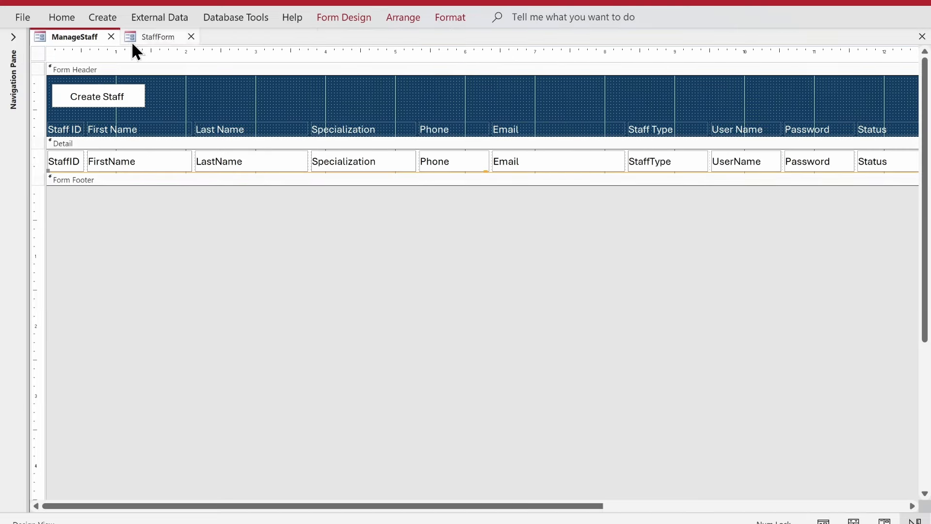
Step: Start a Code Builder On Click event procedure for the StaffID text box
{"action": "left_click", "coordinate": [66, 162]}
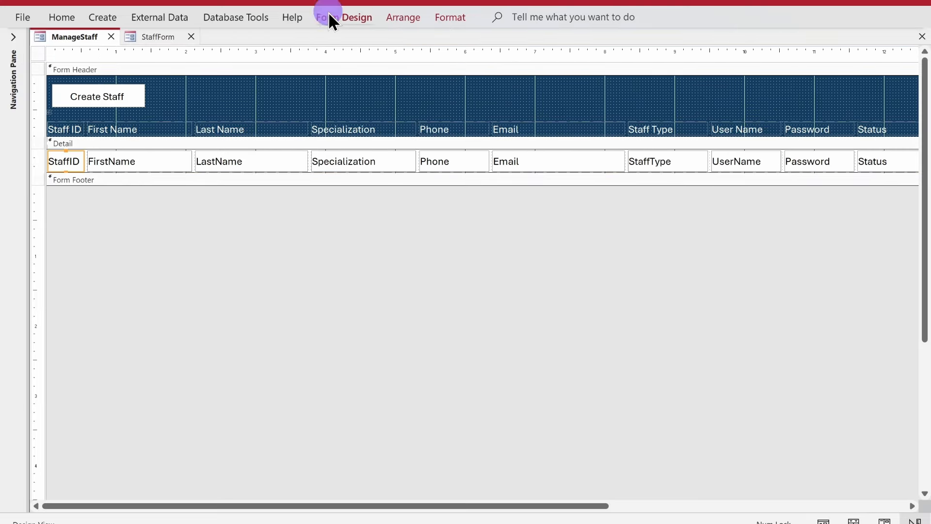
{"action": "left_click", "coordinate": [329, 18]}
{"action": "left_click", "coordinate": [676, 68]}
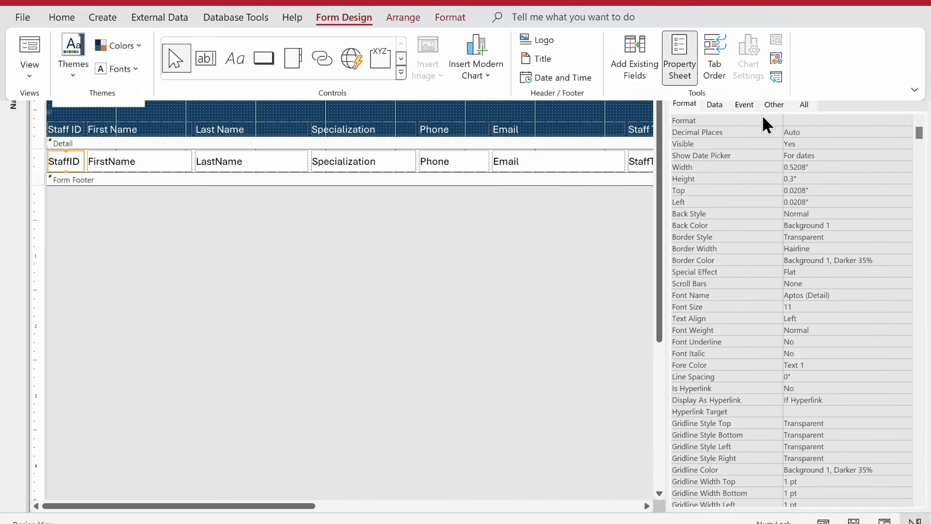
{"action": "left_click", "coordinate": [744, 104]}
{"action": "left_click", "coordinate": [918, 120]}
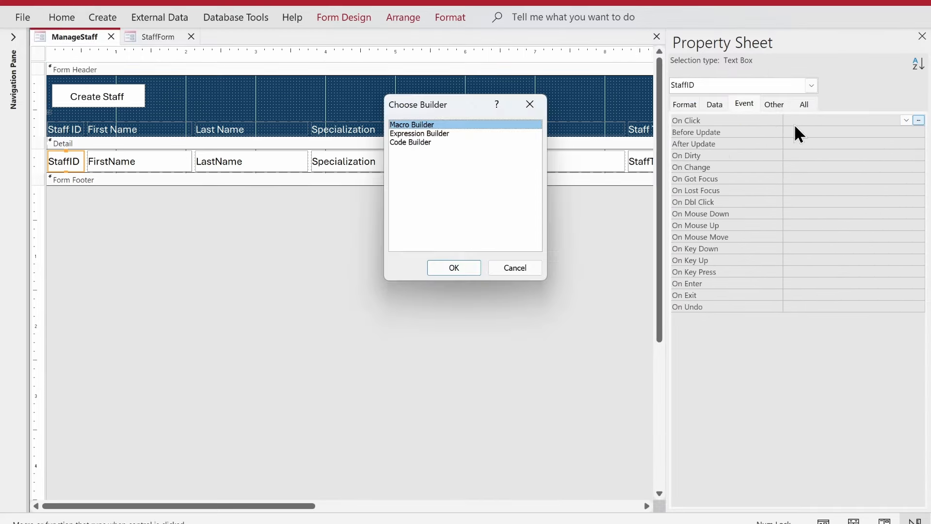
{"action": "double_click", "coordinate": [419, 142]}
Step: Enter a DoCmd.OpenForm "StaffForm" line in the click procedure and return to Access
{"action": "key", "text": "Return"}
{"action": "key", "text": "Return"}
{"action": "key", "text": "Return"}
{"action": "key", "text": "Return"}
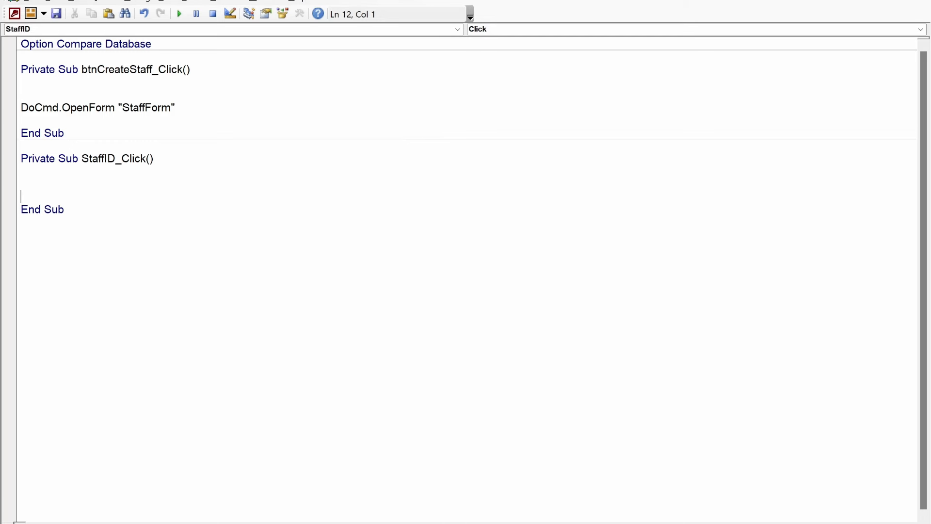
{"action": "key", "text": "Up"}
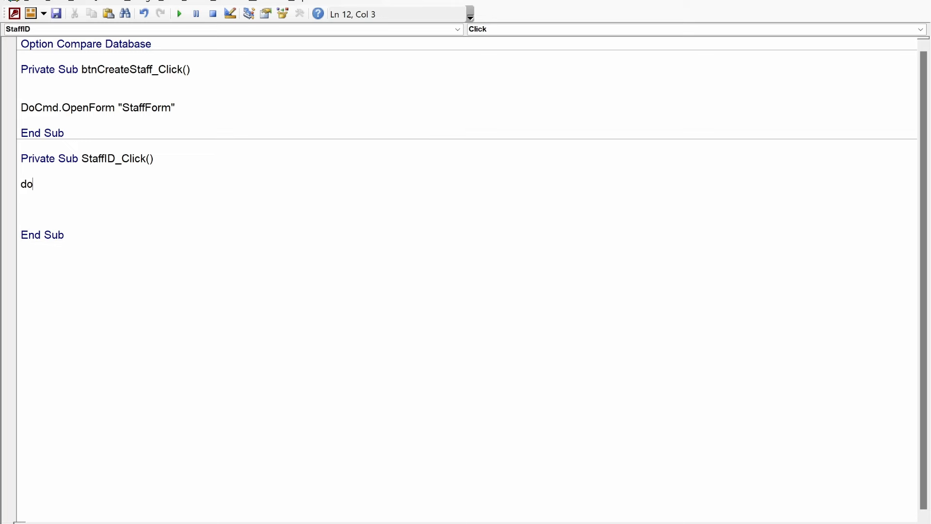
{"action": "type", "text": "docmd."}
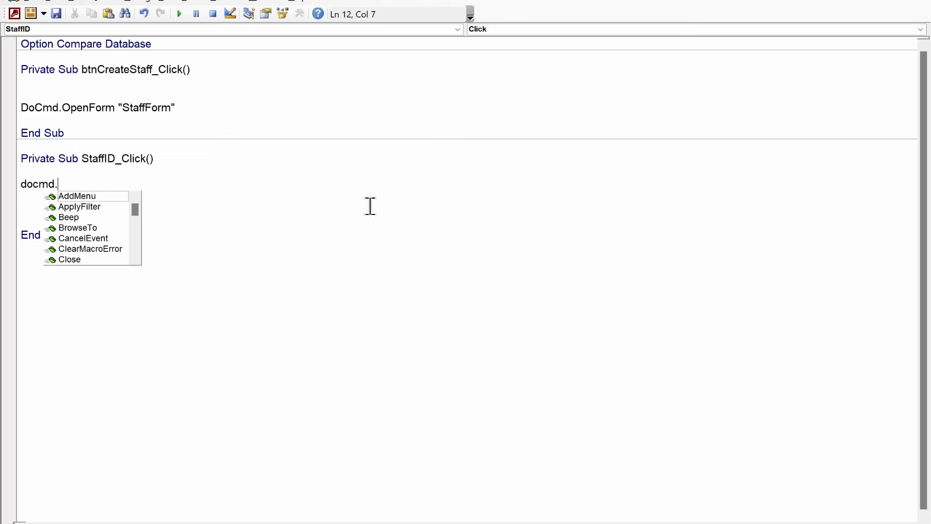
{"action": "type", "text": "openform \""}
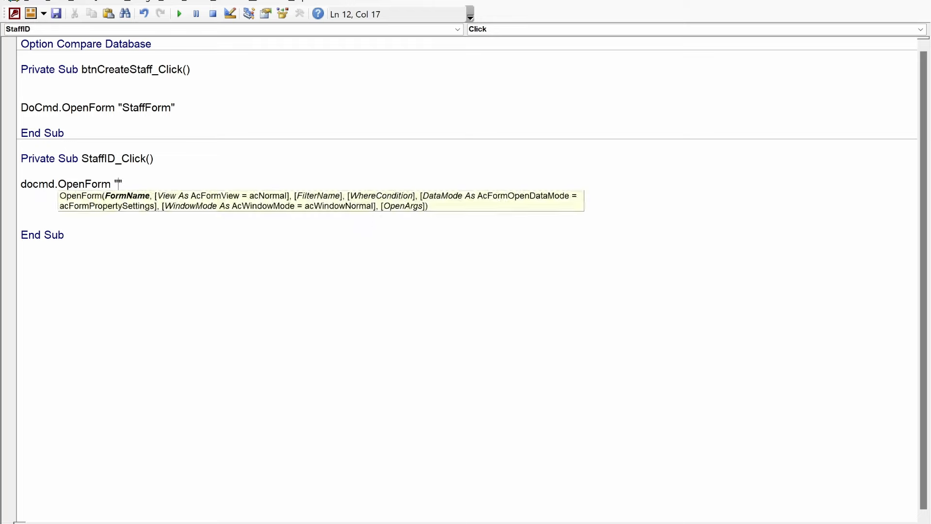
{"action": "key", "text": "alt+F11"}
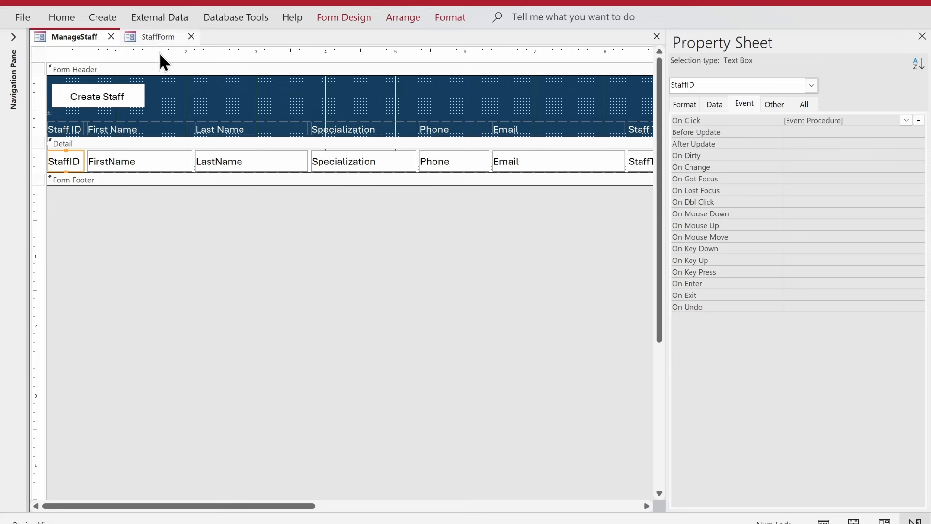
{"action": "key", "text": "alt+F11"}
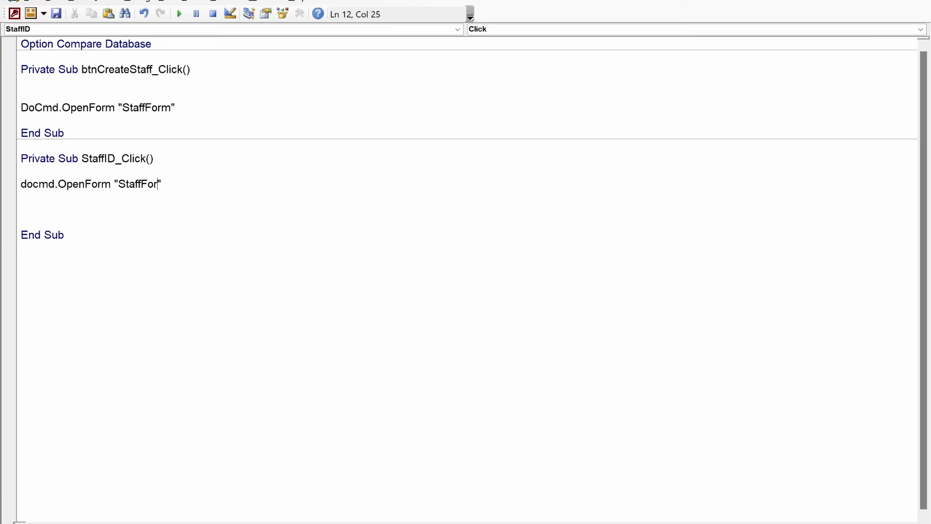
{"action": "key", "text": "Return"}
{"action": "key", "text": "Return"}
{"action": "key", "text": "alt+F11"}
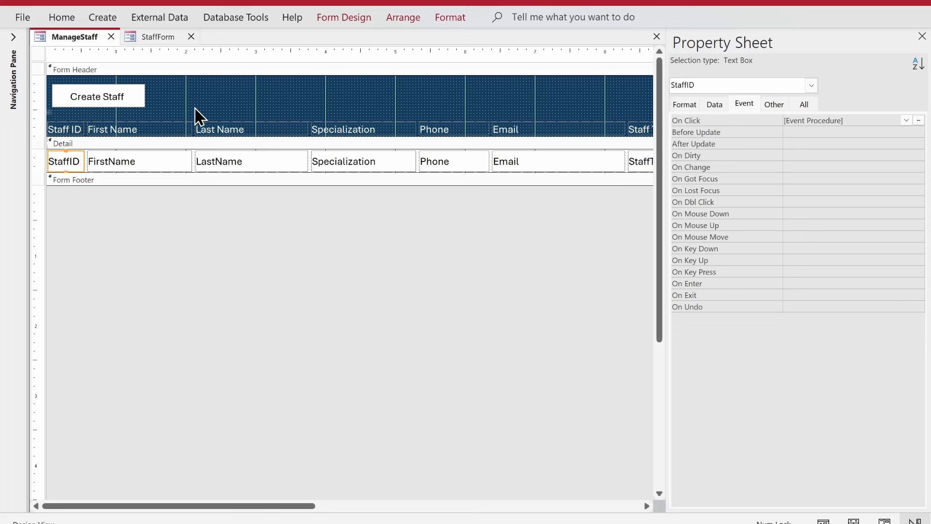
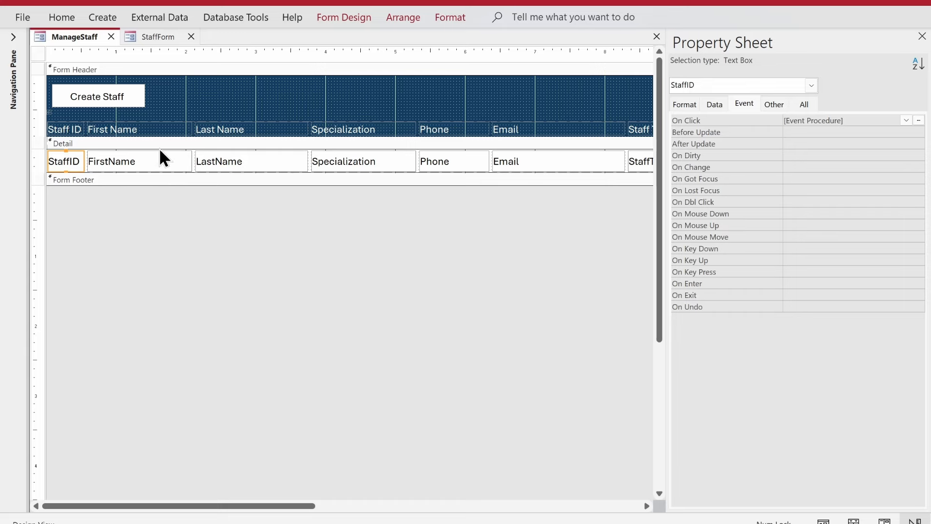
Step: Check StaffForm's control names, then add Forms!StaffForm!StaffID = Me.StaffID below the OpenForm line
{"action": "left_click", "coordinate": [156, 39]}
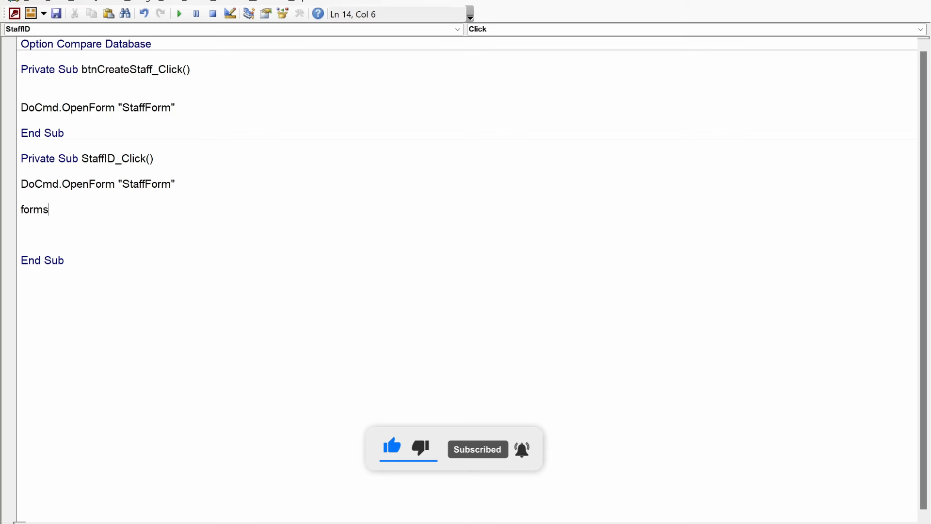
{"action": "type", "text": "StaffF"}
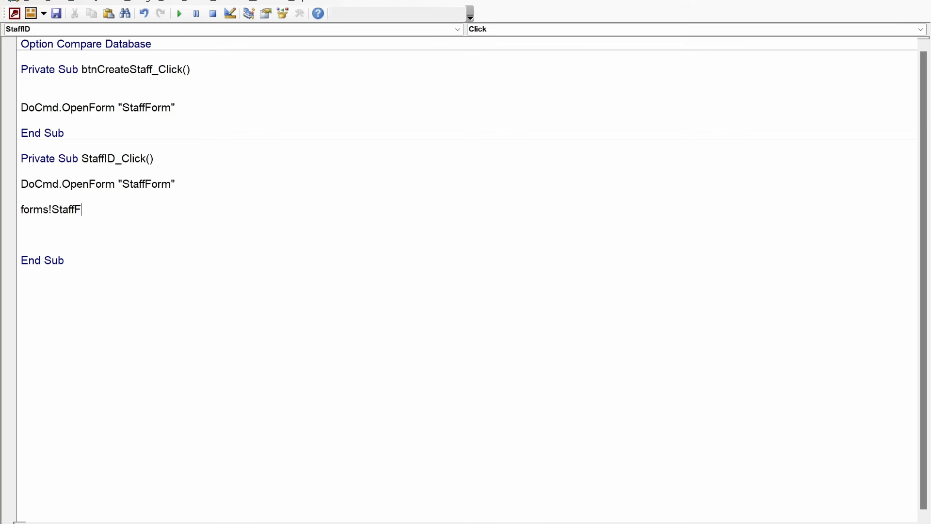
{"action": "type", "text": "orm"}
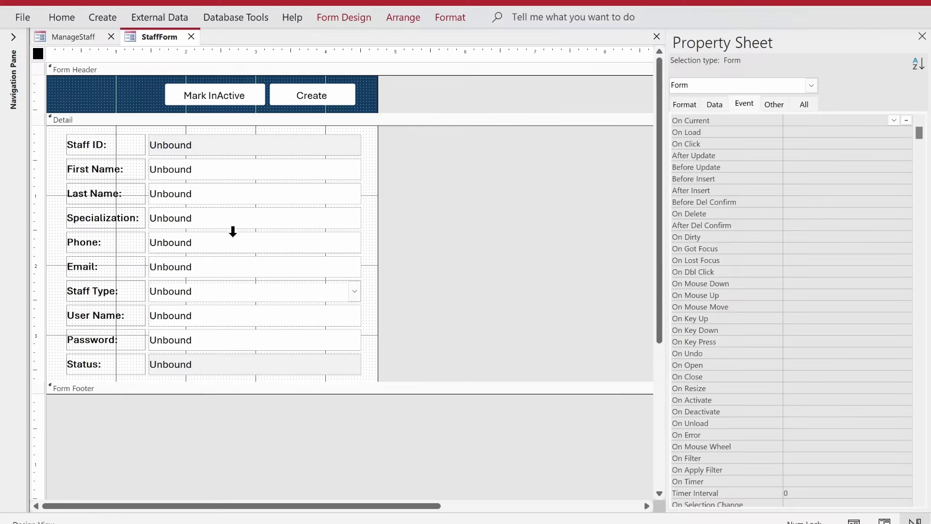
{"action": "left_click", "coordinate": [241, 174]}
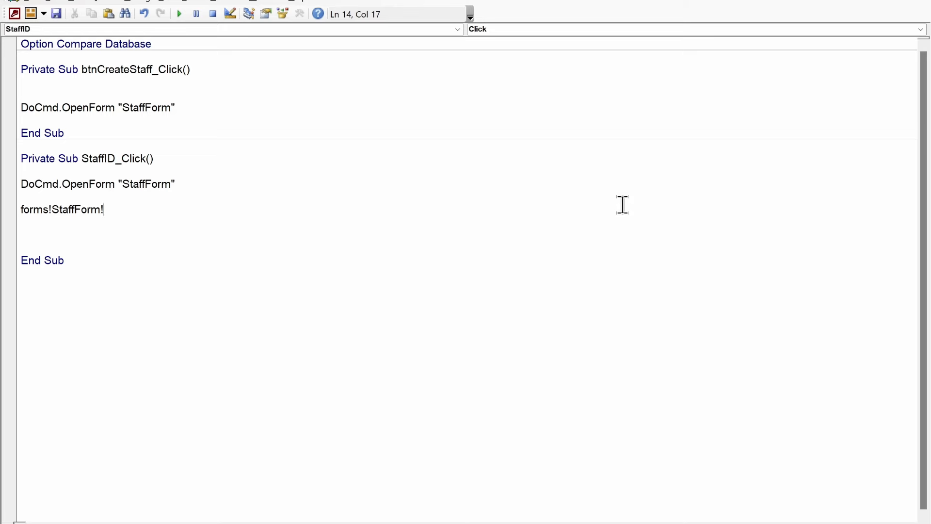
{"action": "type", "text": "!firs"}
{"action": "type", "text": "e.sta"}
{"action": "key", "text": "Tab"}
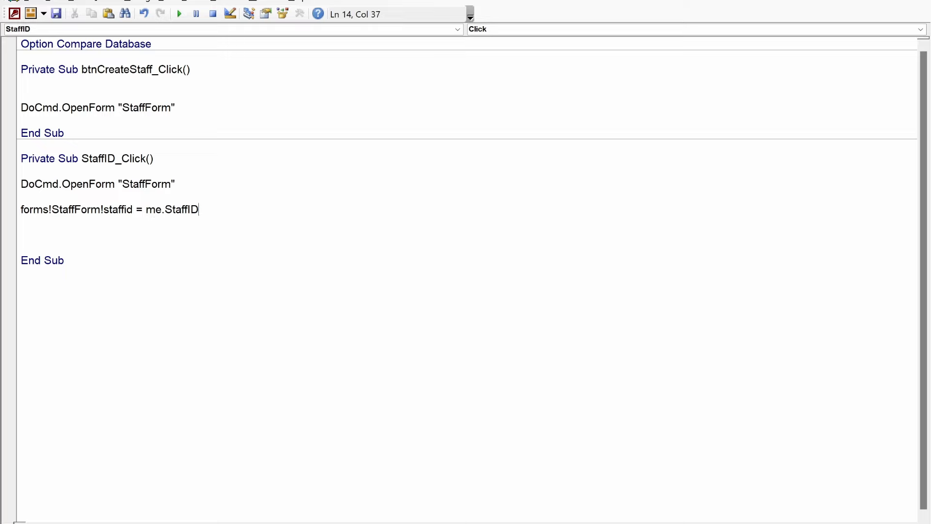
{"action": "key", "text": "Return"}
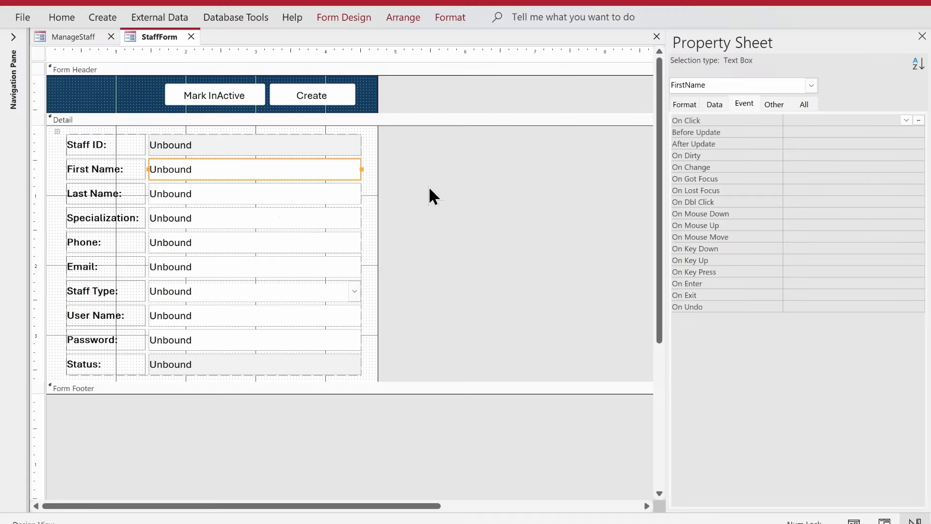
Step: Confirm the Staff ID box names on both forms and select the StaffID assignment line
{"action": "left_click", "coordinate": [80, 37]}
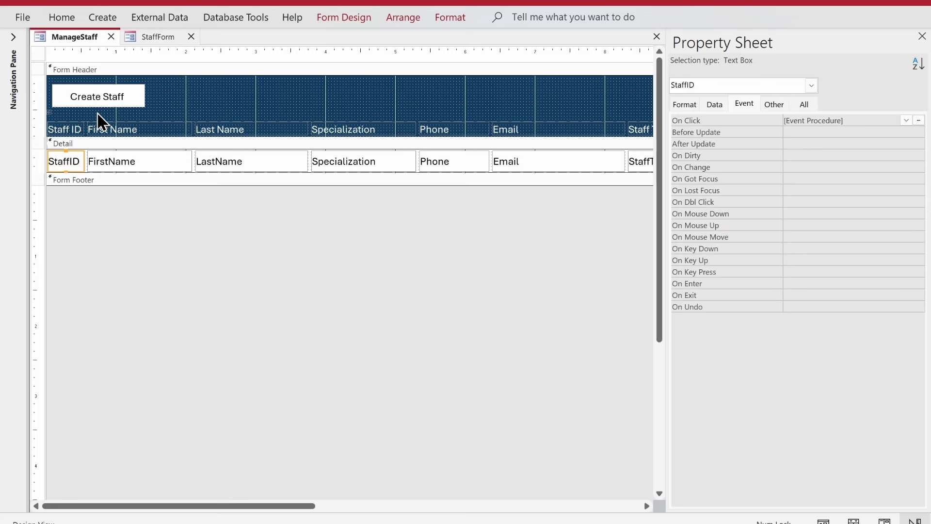
{"action": "left_click", "coordinate": [148, 41]}
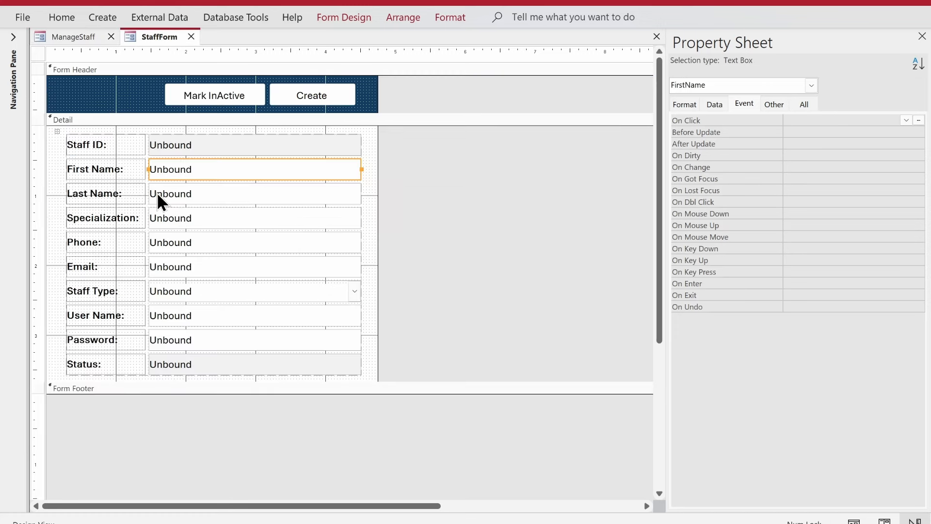
{"action": "left_click", "coordinate": [205, 136]}
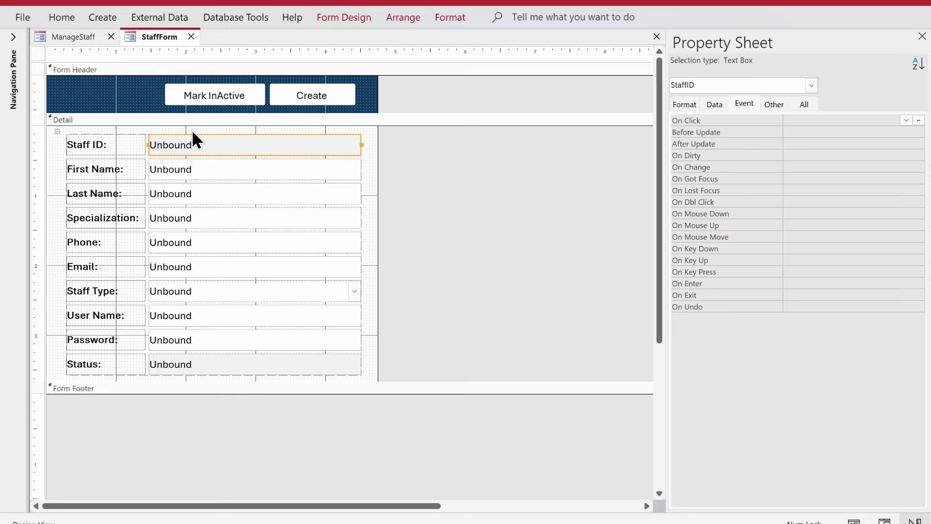
{"action": "left_click", "coordinate": [68, 37]}
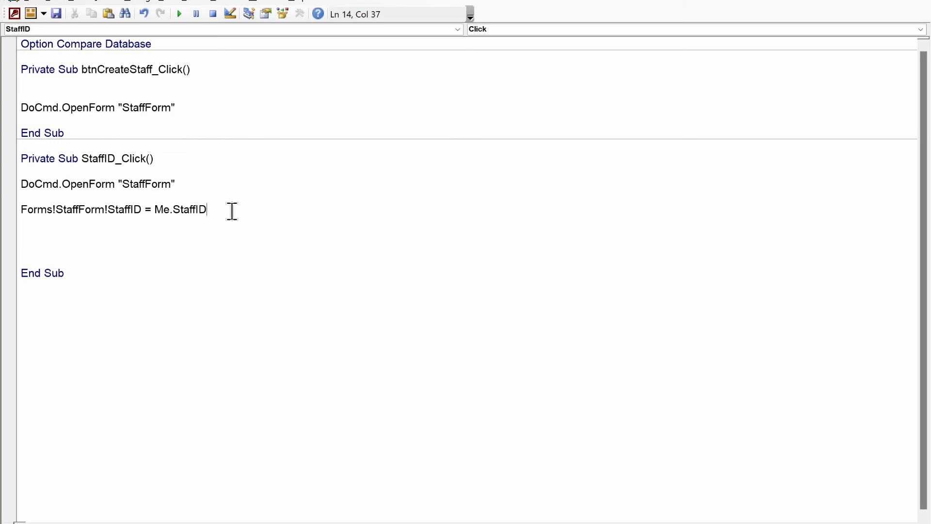
{"action": "left_click_drag", "start_coordinate": [231, 208], "coordinate": [16, 208]}
Step: Duplicate the StaffID assignment line into a stack of copies below it
{"action": "key", "text": "ctrl+c"}
{"action": "left_click", "coordinate": [39, 219]}
{"action": "key", "text": "ctrl+v"}
{"action": "key", "text": "Return"}
{"action": "key", "text": "ctrl+v"}
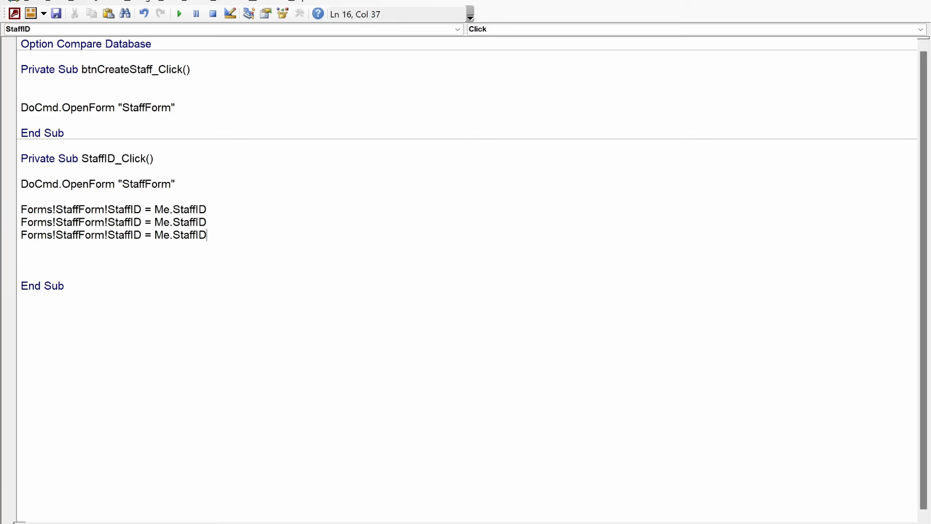
{"action": "key", "text": "Return"}
{"action": "key", "text": "ctrl+v"}
{"action": "key", "text": "Return"}
{"action": "key", "text": "ctrl+v"}
{"action": "key", "text": "Return"}
{"action": "key", "text": "ctrl+v"}
{"action": "key", "text": "Return"}
{"action": "key", "text": "ctrl+v"}
{"action": "key", "text": "Return"}
{"action": "key", "text": "ctrl+v"}
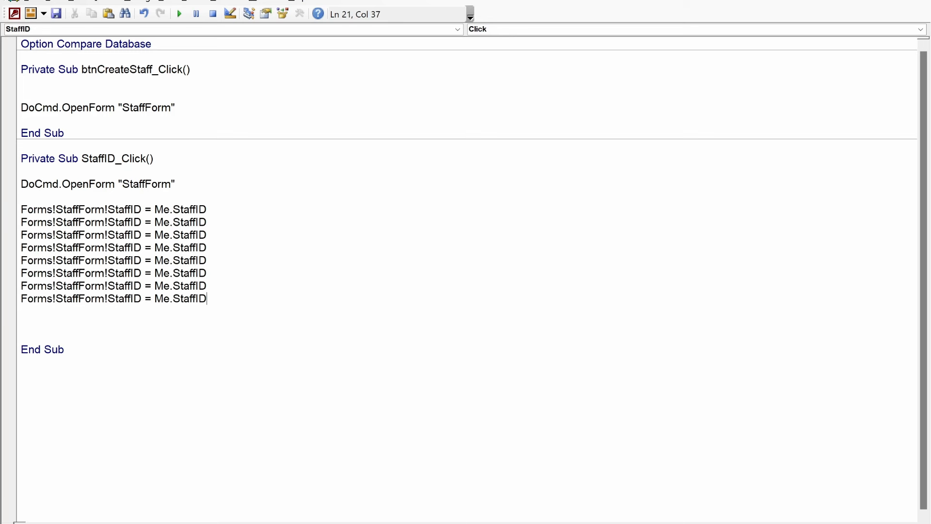
{"action": "key", "text": "ctrl+v"}
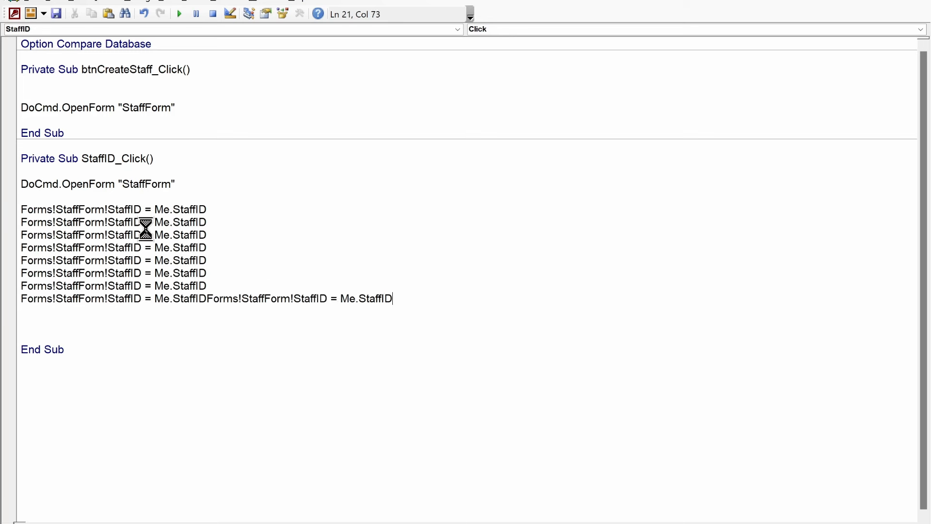
{"action": "key", "text": "ctrl+z"}
{"action": "key", "text": "Return"}
{"action": "key", "text": "ctrl+v"}
Step: Turn the next two copies into FirstName and LastName assignments from Me
{"action": "double_click", "coordinate": [122, 220]}
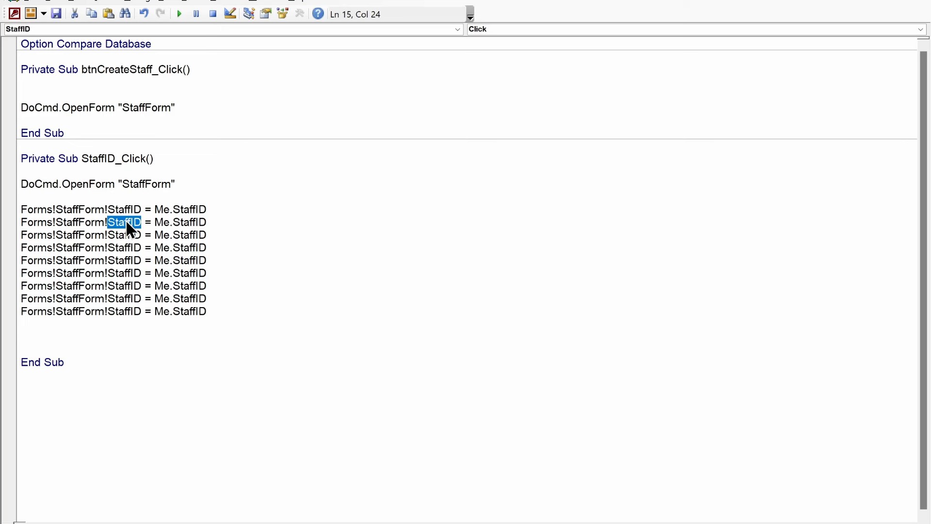
{"action": "type", "text": "fits"}
{"action": "key", "text": "BackSpace"}
{"action": "key", "text": "BackSpace"}
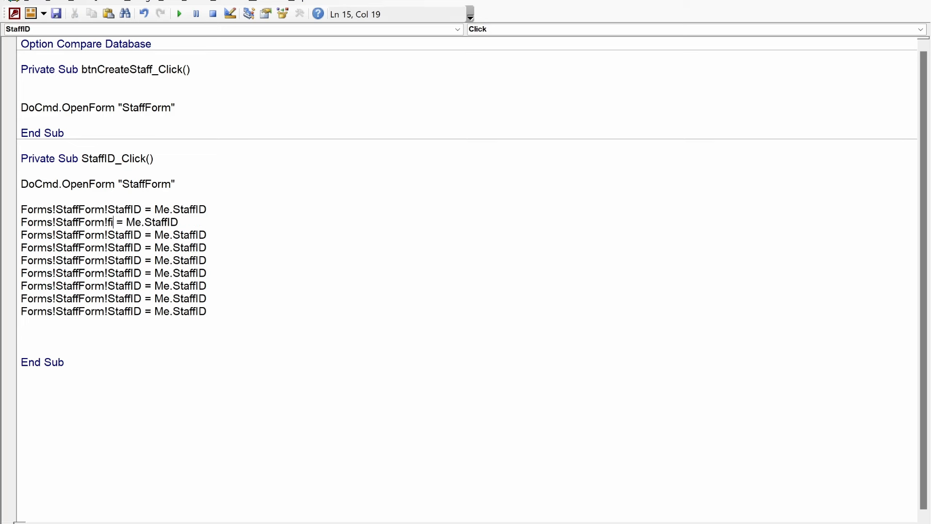
{"action": "type", "text": "rstname"}
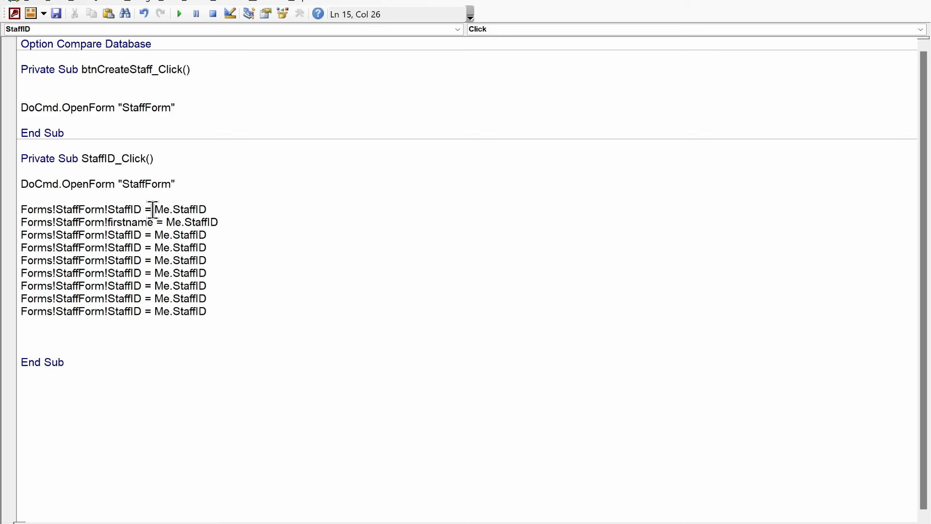
{"action": "double_click", "coordinate": [204, 221]}
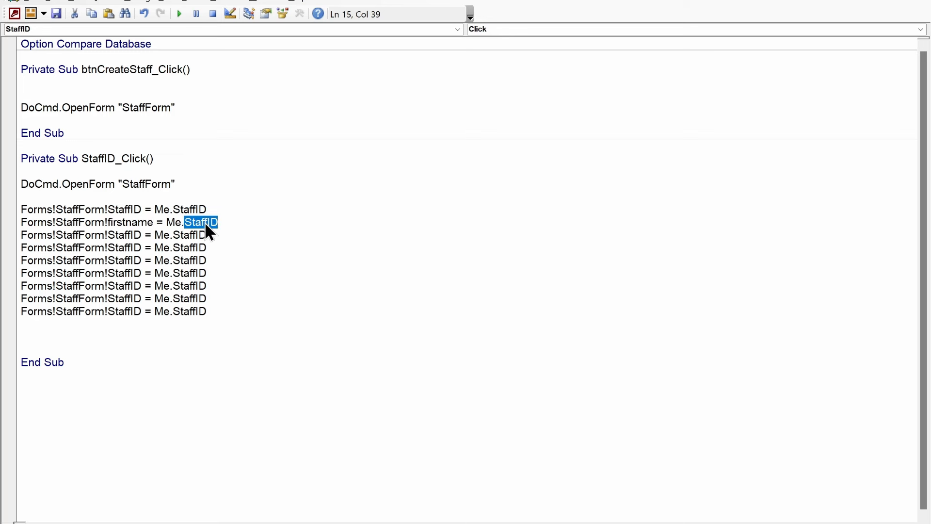
{"action": "type", "text": "."}
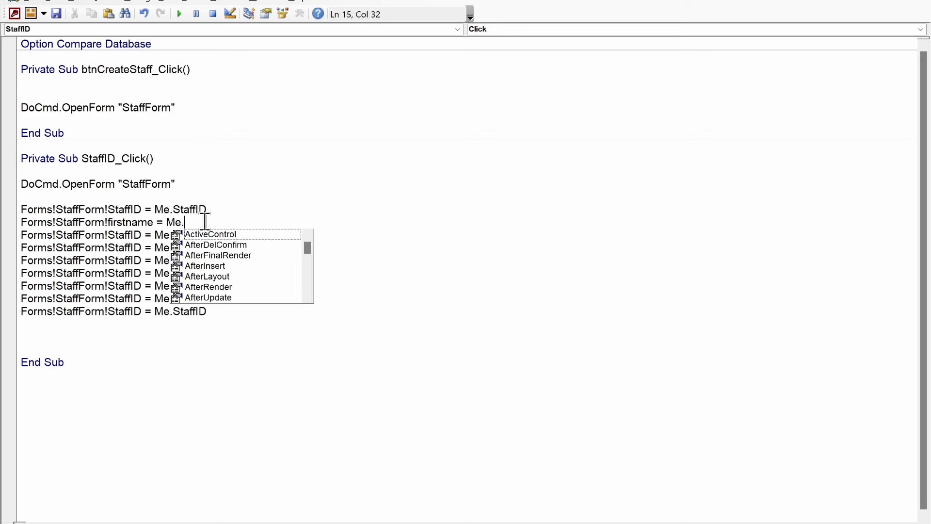
{"action": "type", "text": "first"}
{"action": "key", "text": "Tab"}
{"action": "left_click", "coordinate": [222, 247]}
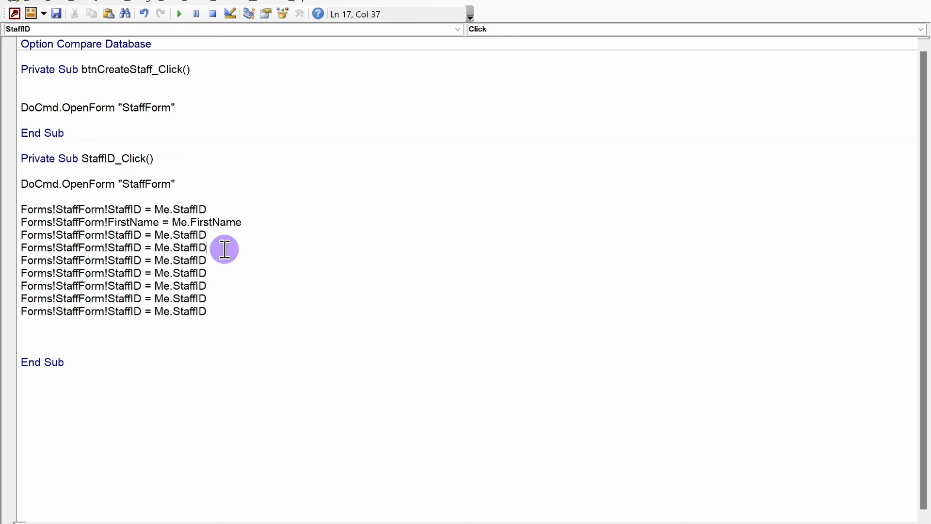
{"action": "double_click", "coordinate": [124, 235]}
{"action": "type", "text": "lastname"}
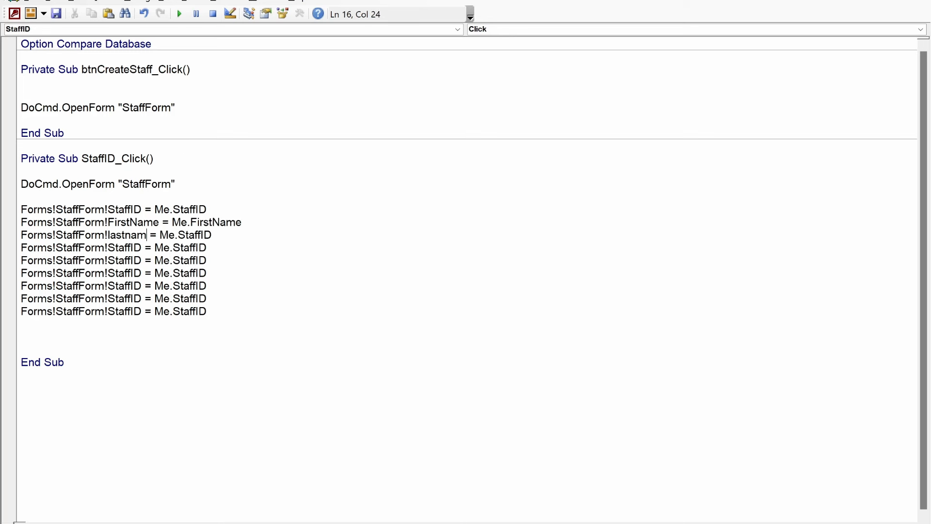
{"action": "double_click", "coordinate": [203, 235]}
{"action": "type", "text": "lastname"}
{"action": "double_click", "coordinate": [124, 260]}
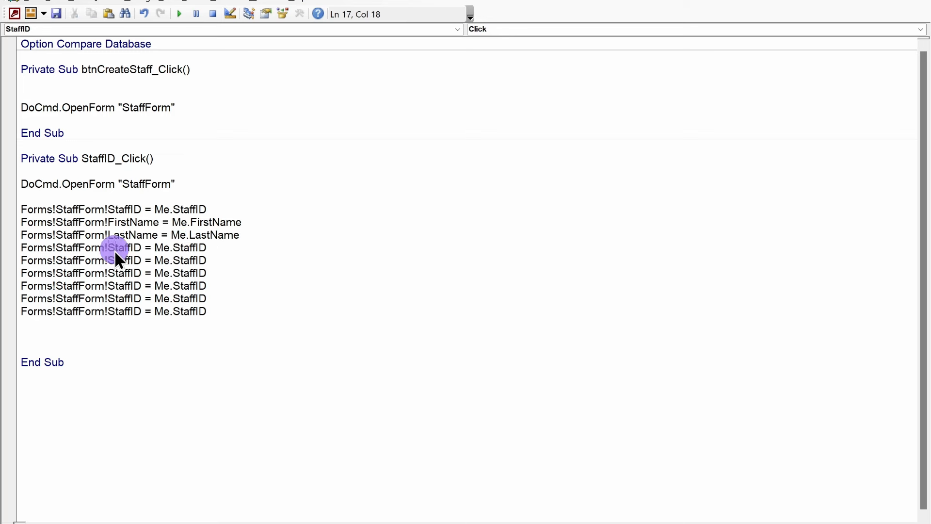
Step: Edit the following copies to assign Specialization and Phone from Me
{"action": "double_click", "coordinate": [115, 248]}
{"action": "type", "text": "special"}
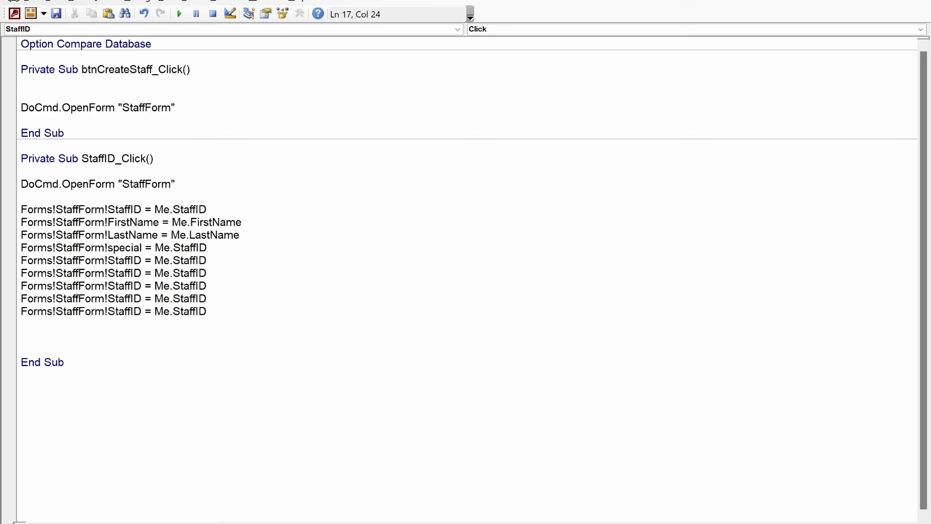
{"action": "type", "text": "ization"}
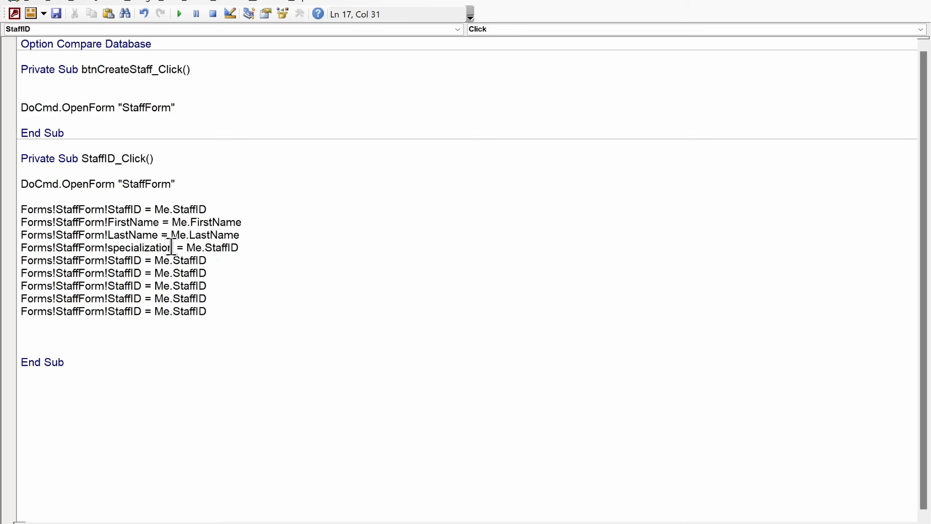
{"action": "double_click", "coordinate": [224, 248]}
{"action": "key", "text": "BackSpace"}
{"action": "key", "text": "BackSpace"}
{"action": "type", "text": "."}
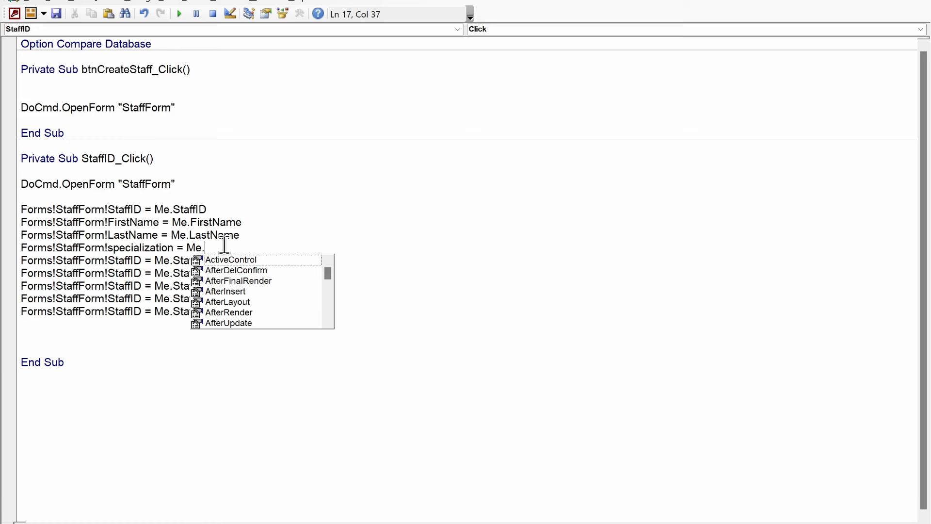
{"action": "type", "text": "speci"}
{"action": "key", "text": "Tab"}
{"action": "double_click", "coordinate": [124, 260]}
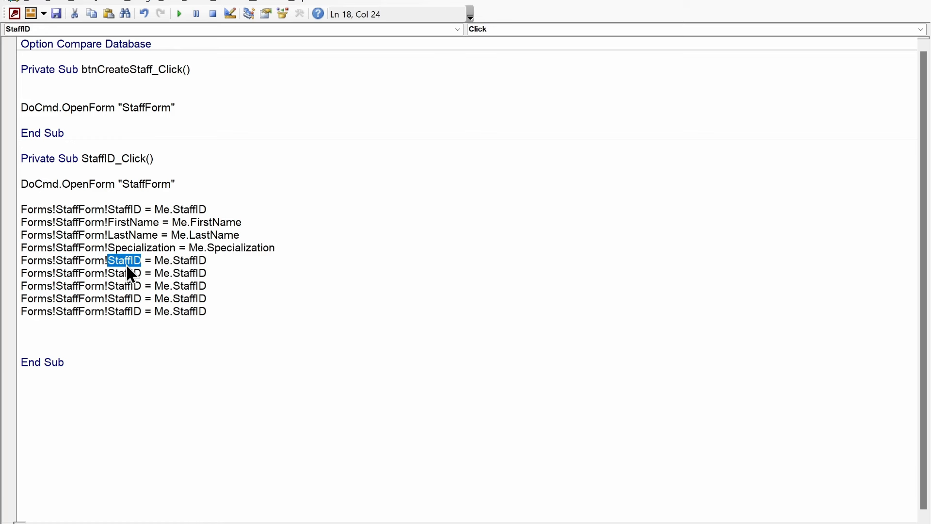
{"action": "type", "text": "phone"}
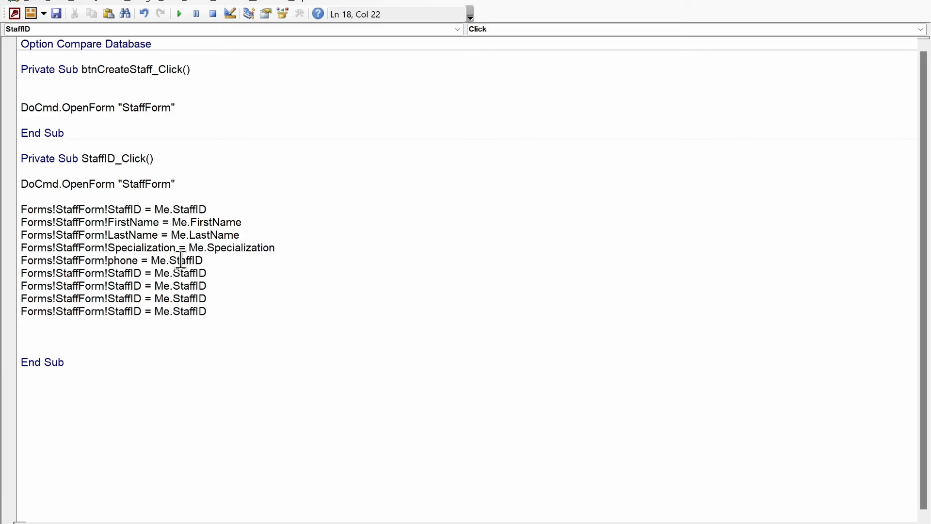
{"action": "double_click", "coordinate": [180, 260]}
{"action": "key", "text": "BackSpace"}
{"action": "key", "text": "BackSpace"}
{"action": "type", "text": ".phon"}
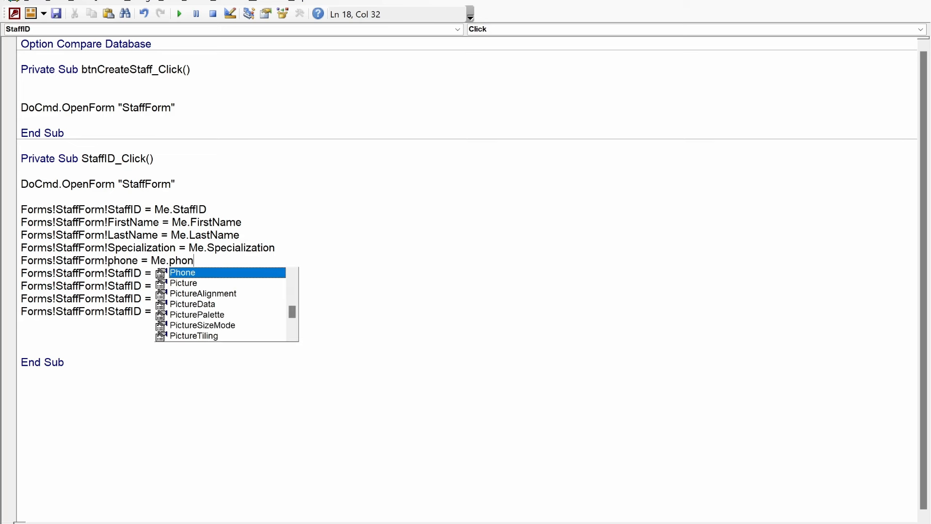
{"action": "type", "text": "e"}
{"action": "left_click", "coordinate": [129, 273]}
Step: Edit the next copies to assign Email and StaffType from Me
{"action": "double_click", "coordinate": [129, 273]}
{"action": "type", "text": "emai"}
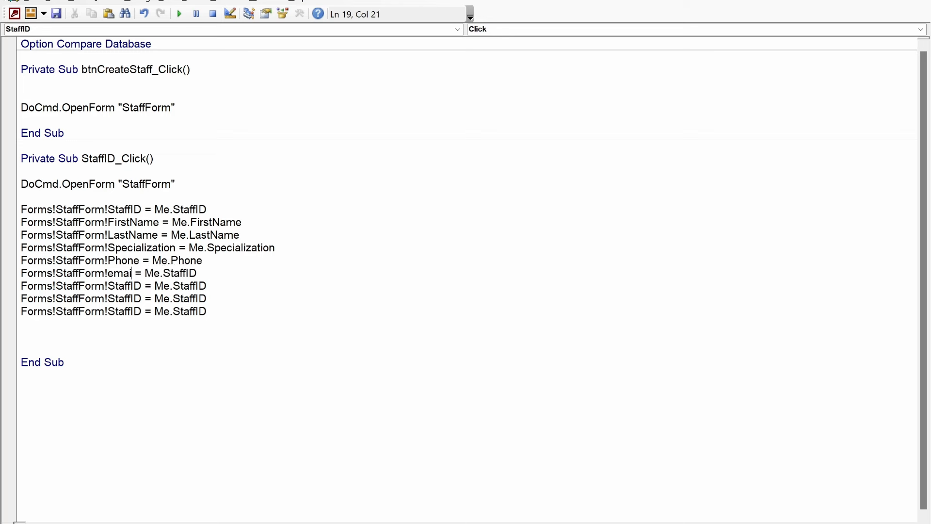
{"action": "type", "text": "l"}
{"action": "double_click", "coordinate": [123, 273]}
{"action": "key", "text": "ctrl+c"}
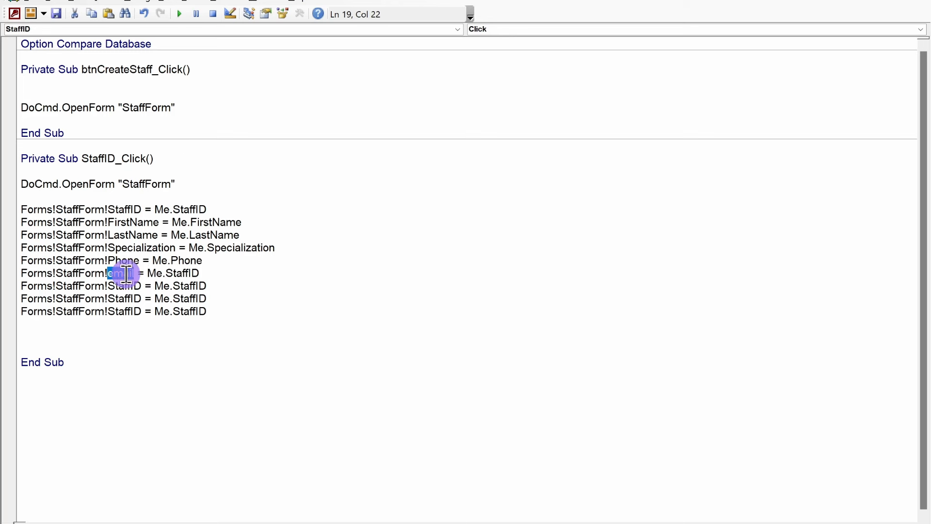
{"action": "double_click", "coordinate": [192, 273]}
{"action": "key", "text": "ctrl+v"}
{"action": "double_click", "coordinate": [124, 285]}
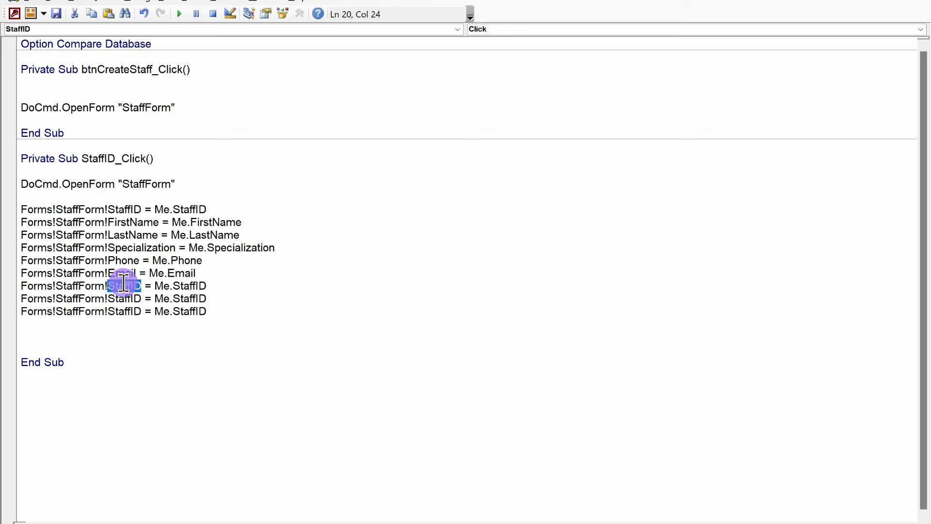
{"action": "type", "text": "u"}
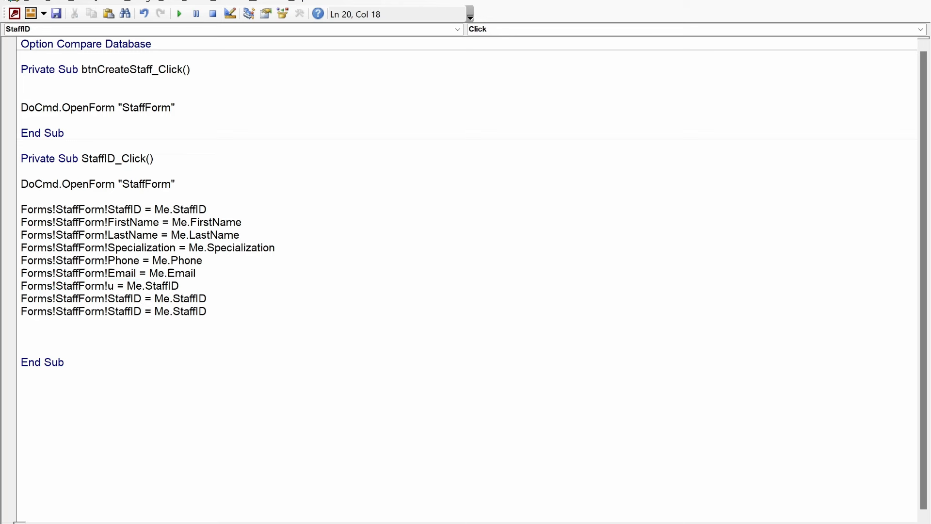
{"action": "key", "text": "BackSpace"}
{"action": "type", "text": "staff"}
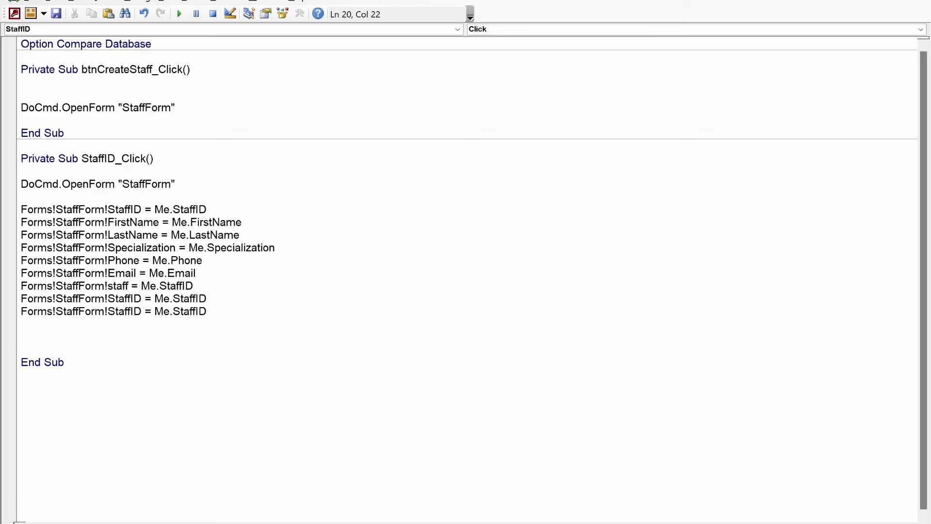
{"action": "type", "text": "type"}
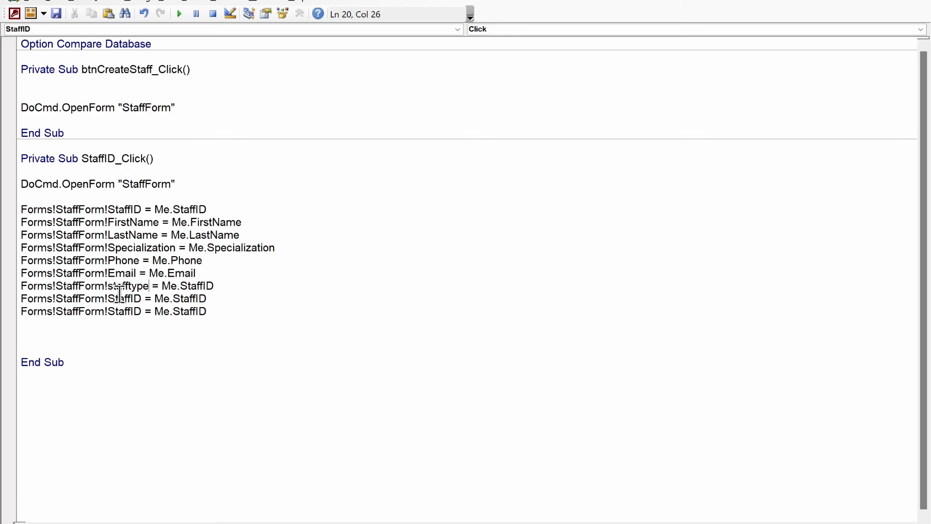
{"action": "double_click", "coordinate": [122, 297]}
{"action": "double_click", "coordinate": [127, 285]}
{"action": "key", "text": "ctrl+c"}
{"action": "double_click", "coordinate": [199, 286]}
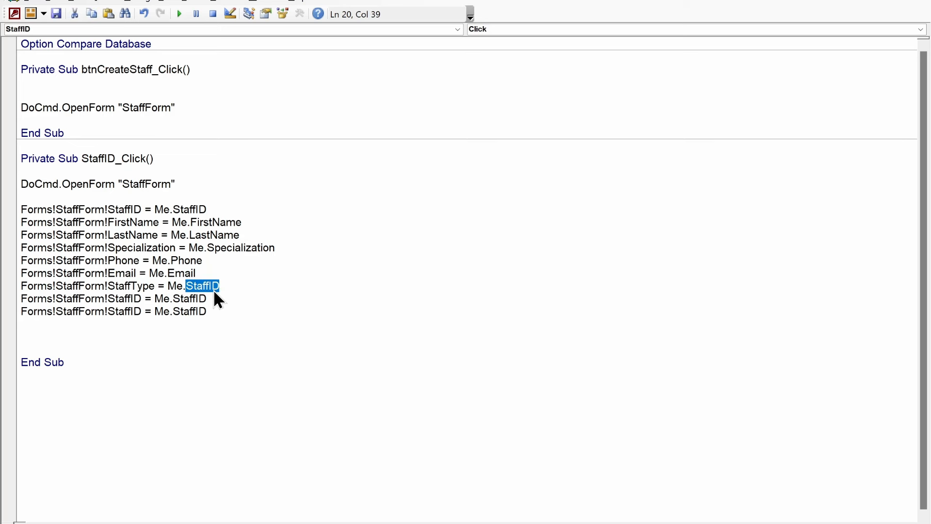
{"action": "key", "text": "ctrl+v"}
{"action": "key", "text": "Down"}
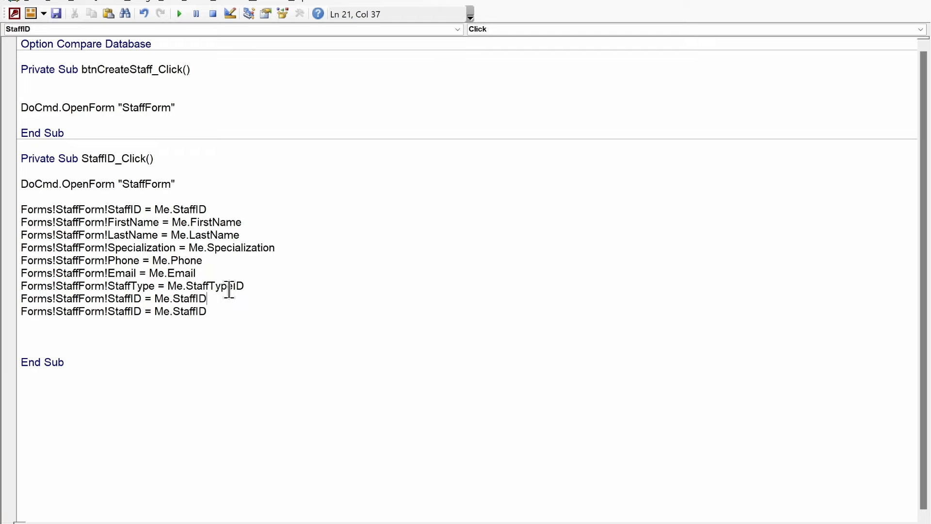
Step: Check the Staff Type combo box's name in the StaffForm design
{"action": "key", "text": "alt+Tab"}
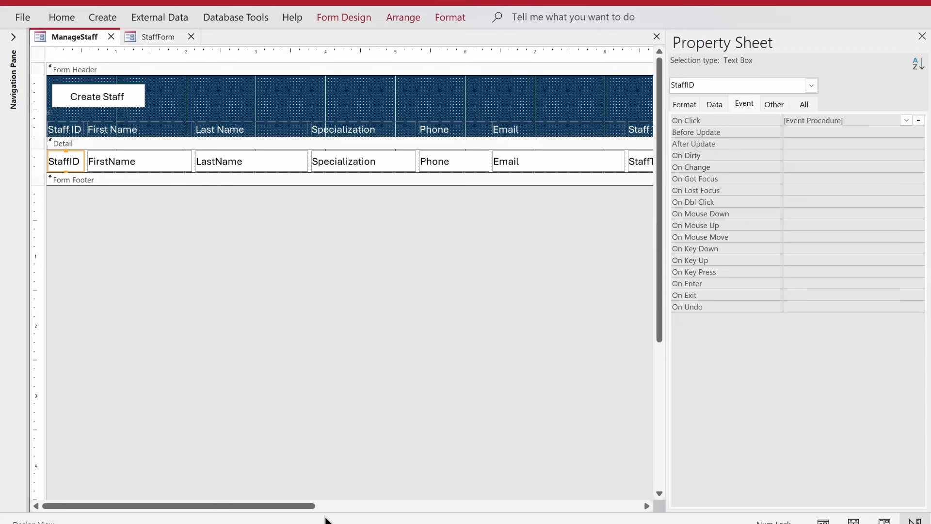
{"action": "left_click_drag", "start_coordinate": [310, 506], "coordinate": [466, 505]}
{"action": "key", "text": "alt+Tab"}
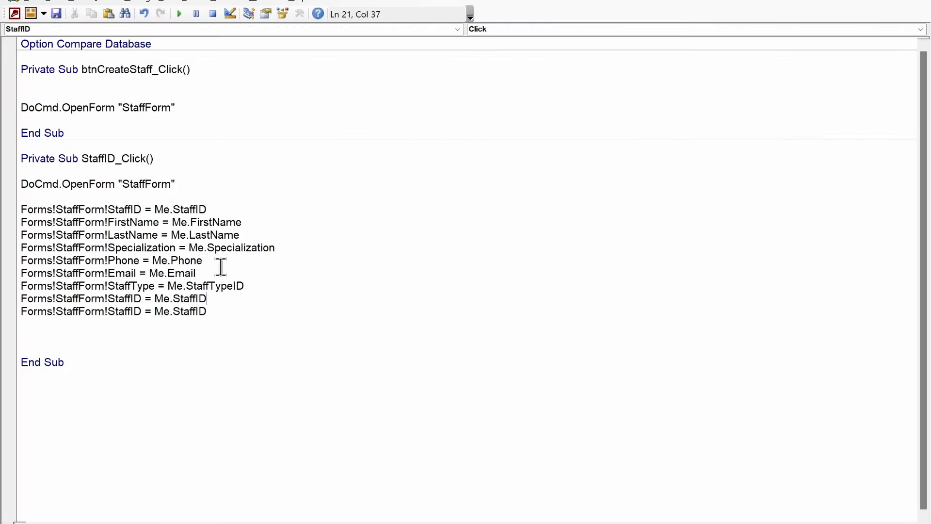
{"action": "key", "text": "alt+Tab"}
{"action": "left_click", "coordinate": [156, 39]}
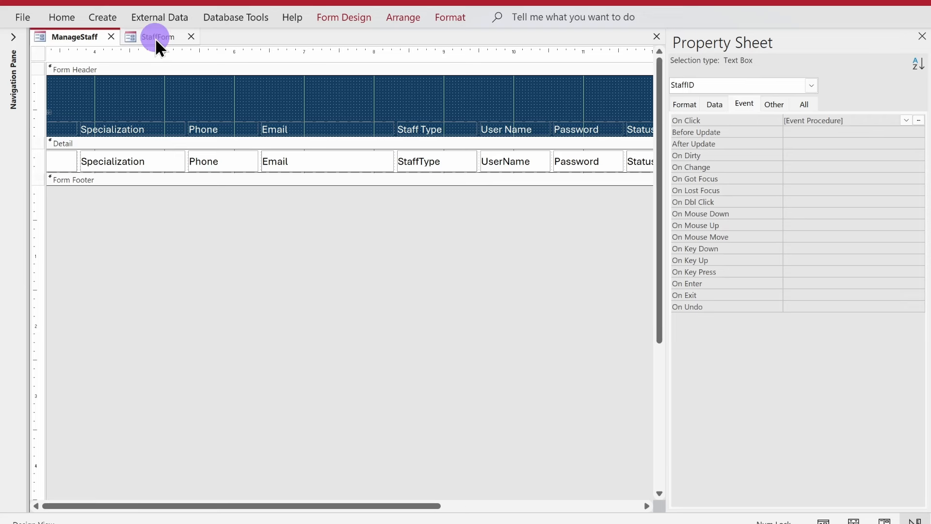
{"action": "left_click", "coordinate": [267, 292]}
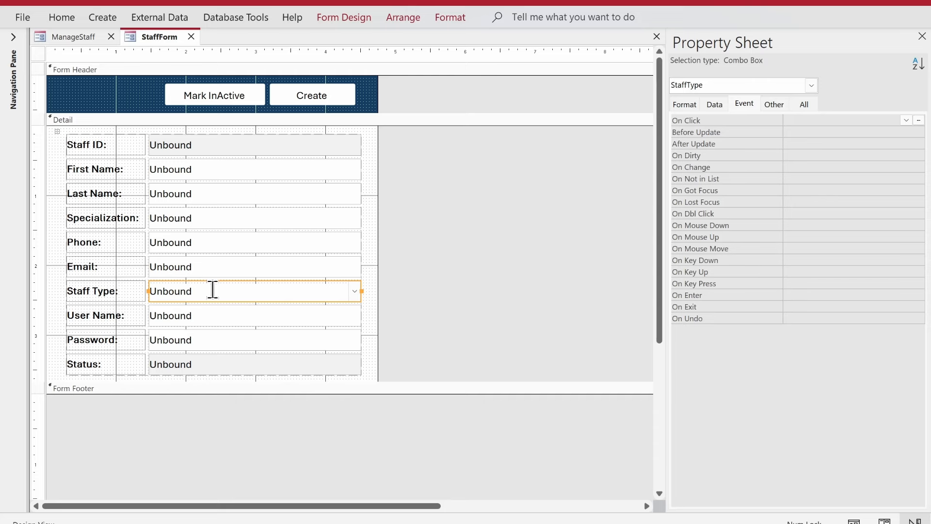
{"action": "left_click", "coordinate": [86, 39]}
{"action": "key", "text": "alt+Tab"}
Step: Edit the remaining copies to assign UserName and Password from Me
{"action": "double_click", "coordinate": [133, 299]}
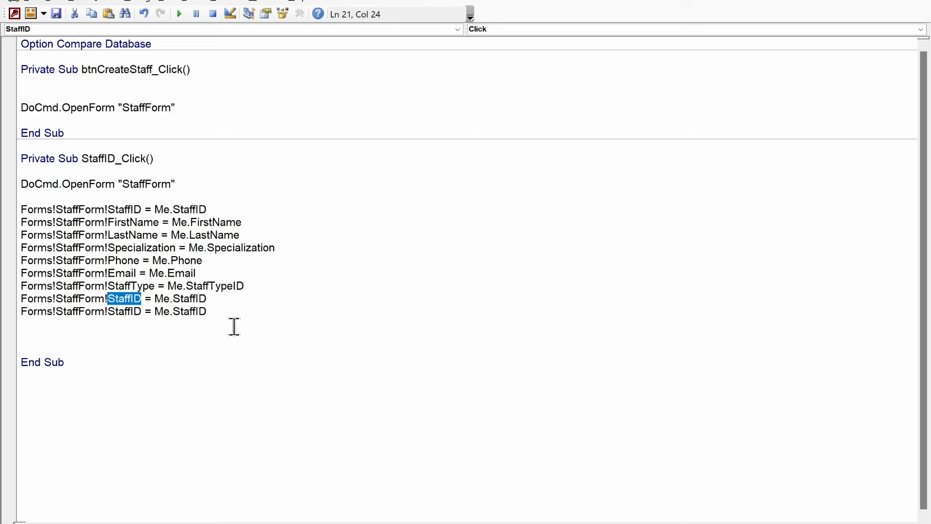
{"action": "type", "text": "username"}
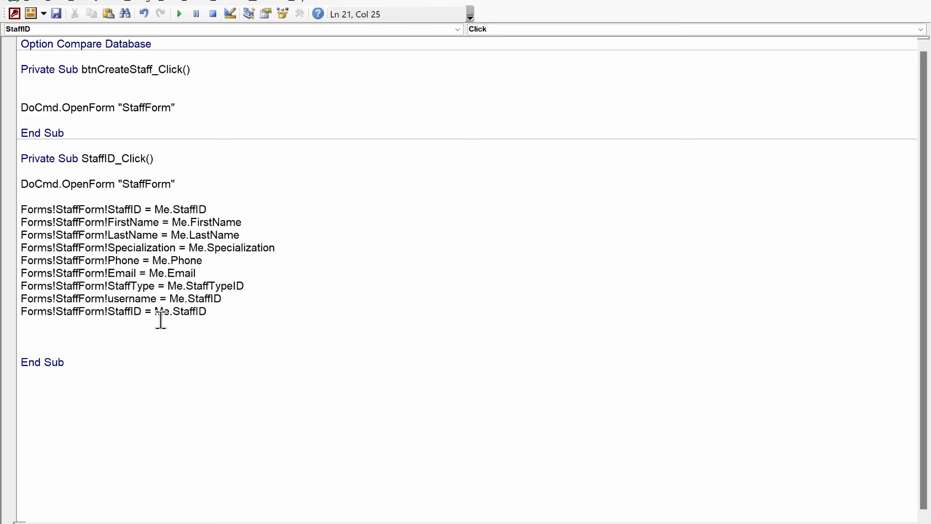
{"action": "double_click", "coordinate": [132, 299]}
{"action": "key", "text": "ctrl+c"}
{"action": "double_click", "coordinate": [206, 299]}
{"action": "key", "text": "ctrl+v"}
{"action": "double_click", "coordinate": [129, 311]}
{"action": "type", "text": "password"}
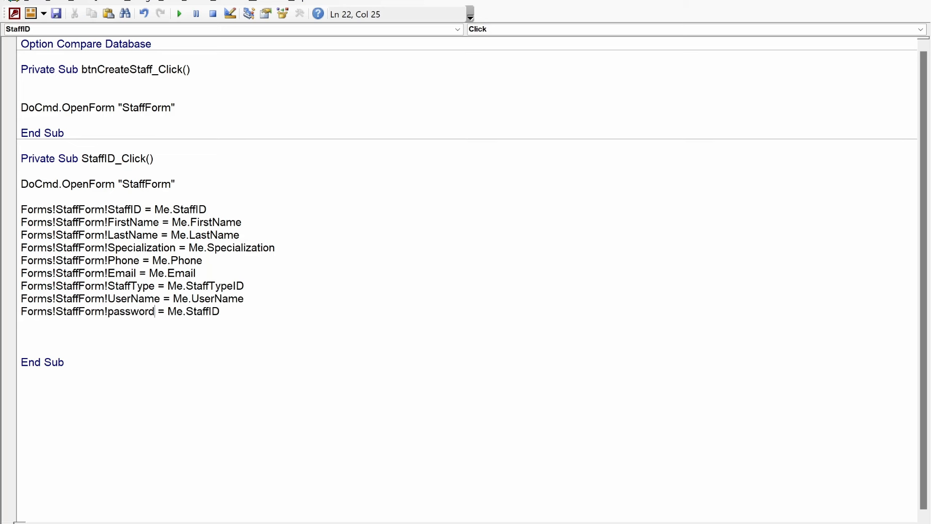
{"action": "double_click", "coordinate": [128, 310]}
{"action": "key", "text": "ctrl+c"}
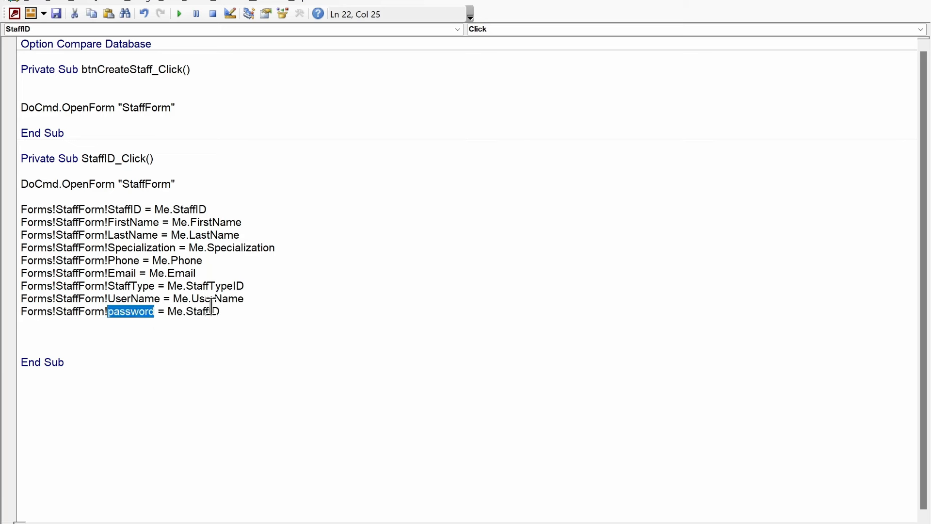
{"action": "double_click", "coordinate": [214, 311]}
{"action": "key", "text": "ctrl+v"}
Step: Add a Forms!StaffForm!Status = Me.Status line by duplicating the Password line
{"action": "key", "text": "Return"}
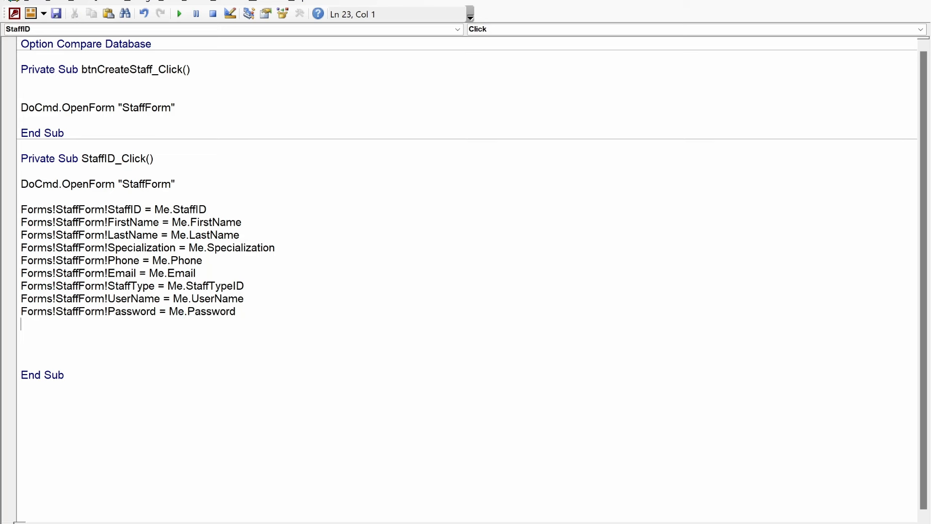
{"action": "left_click_drag", "start_coordinate": [242, 314], "coordinate": [18, 308]}
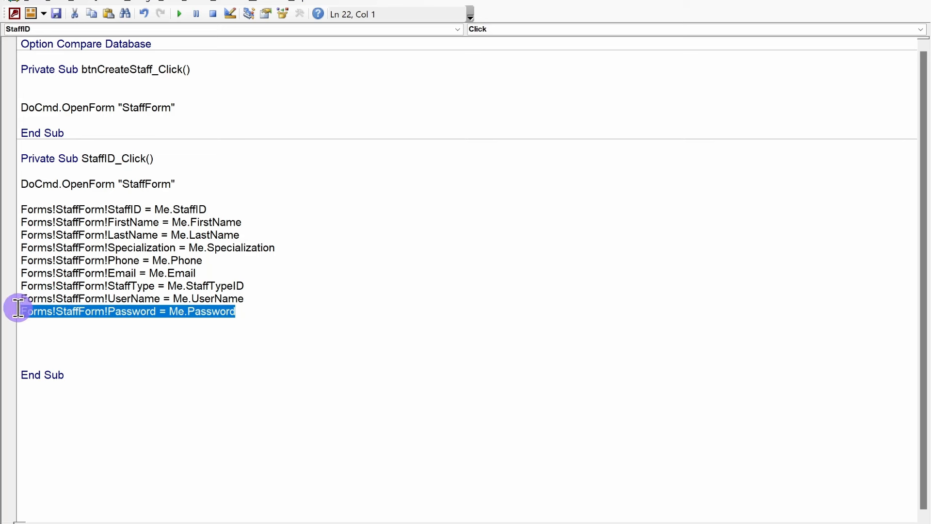
{"action": "key", "text": "ctrl+c"}
{"action": "left_click", "coordinate": [37, 321]}
{"action": "key", "text": "ctrl+v"}
{"action": "double_click", "coordinate": [131, 323]}
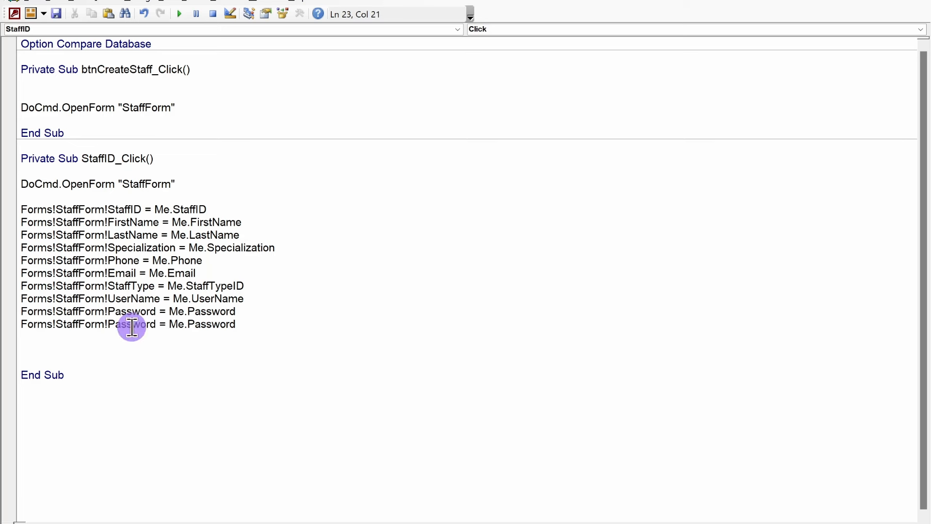
{"action": "type", "text": "status"}
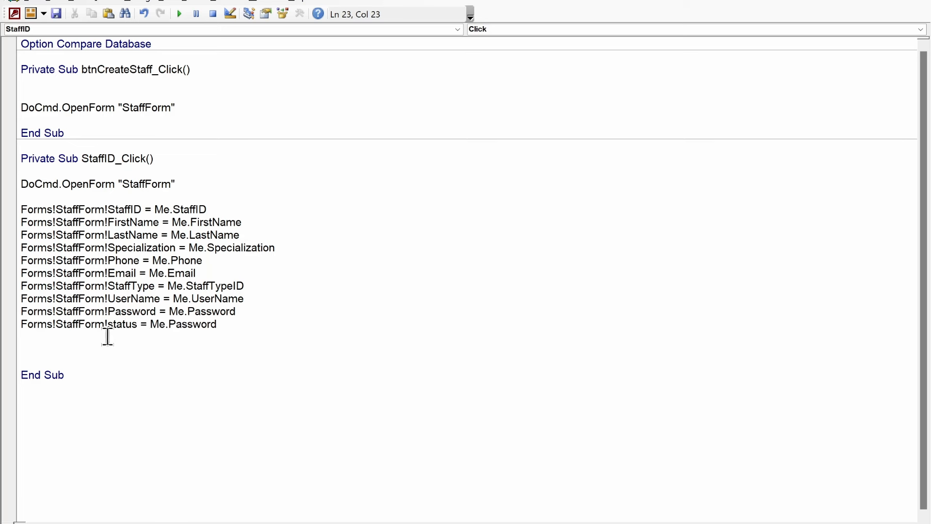
{"action": "left_click", "coordinate": [122, 324]}
{"action": "double_click", "coordinate": [132, 324]}
{"action": "double_click", "coordinate": [189, 324]}
{"action": "type", "text": "Status"}
{"action": "key", "text": "Down"}
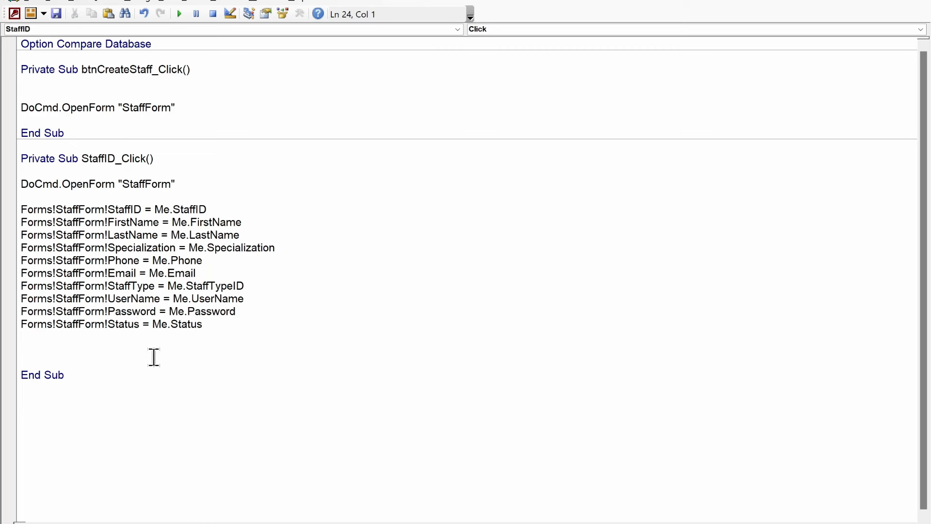
Step: Compile the database code and return to the ManageStaff design
{"action": "left_click", "coordinate": [145, 2]}
{"action": "left_click", "coordinate": [149, 13]}
{"action": "left_click", "coordinate": [917, 1]}
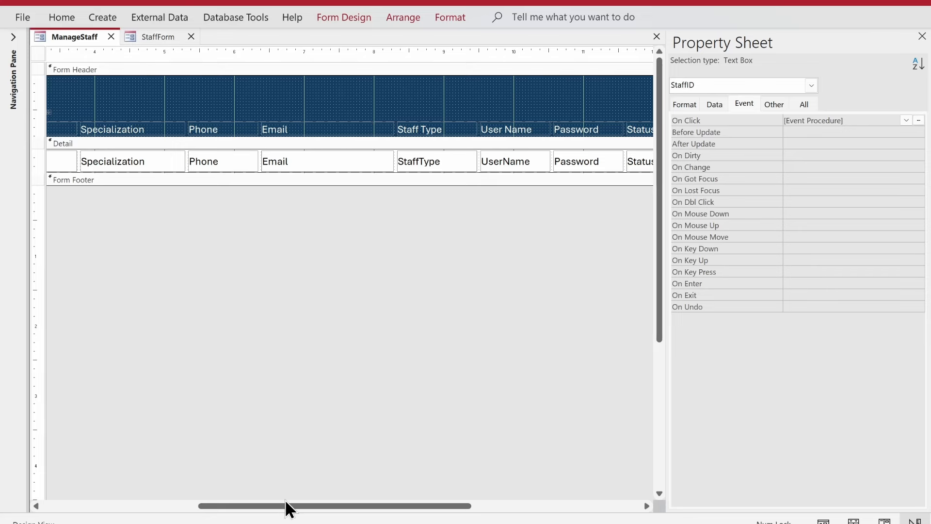
Step: Set the StaffID text box's Is Hyperlink to Yes and Fore Color to Text 2, Lighter 10%
{"action": "left_click", "coordinate": [149, 503]}
{"action": "left_click", "coordinate": [150, 506]}
{"action": "left_click", "coordinate": [62, 147]}
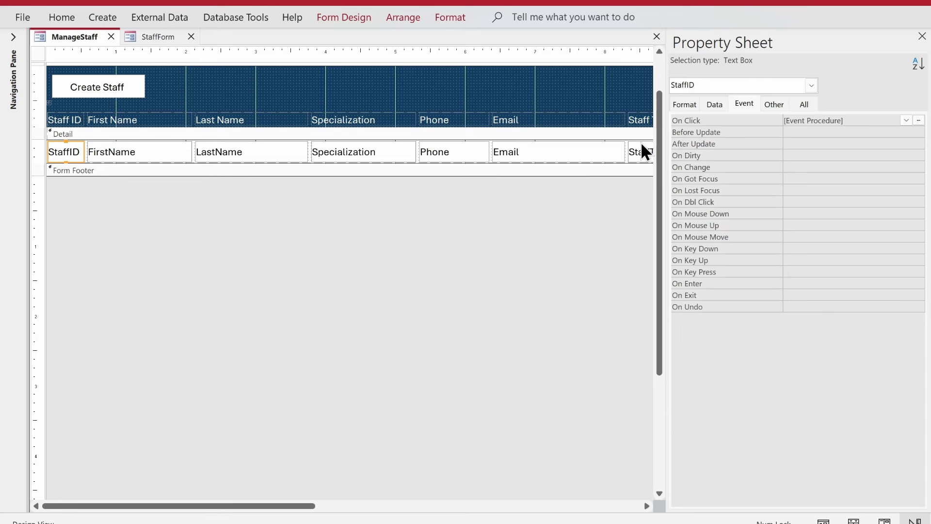
{"action": "left_click", "coordinate": [685, 107]}
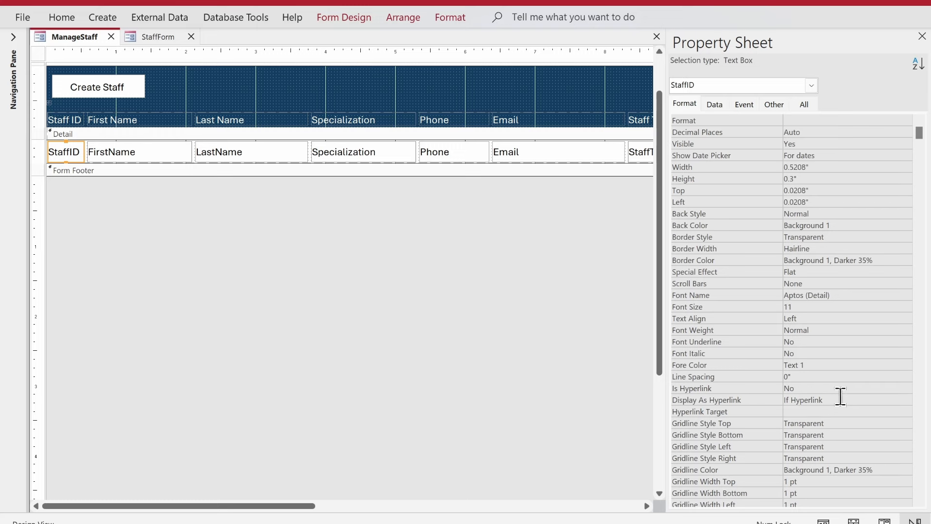
{"action": "left_click", "coordinate": [837, 388]}
{"action": "double_click", "coordinate": [837, 389]}
{"action": "left_click", "coordinate": [879, 365]}
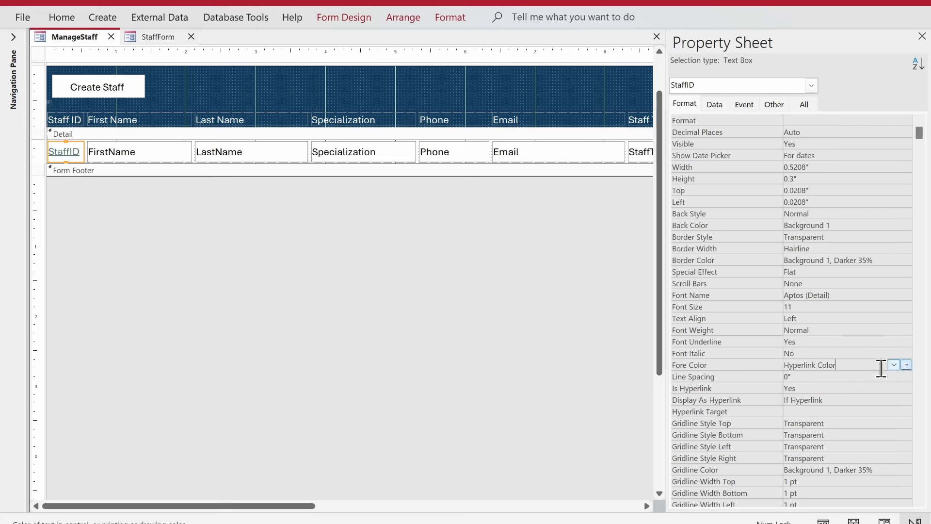
{"action": "left_click", "coordinate": [906, 365]}
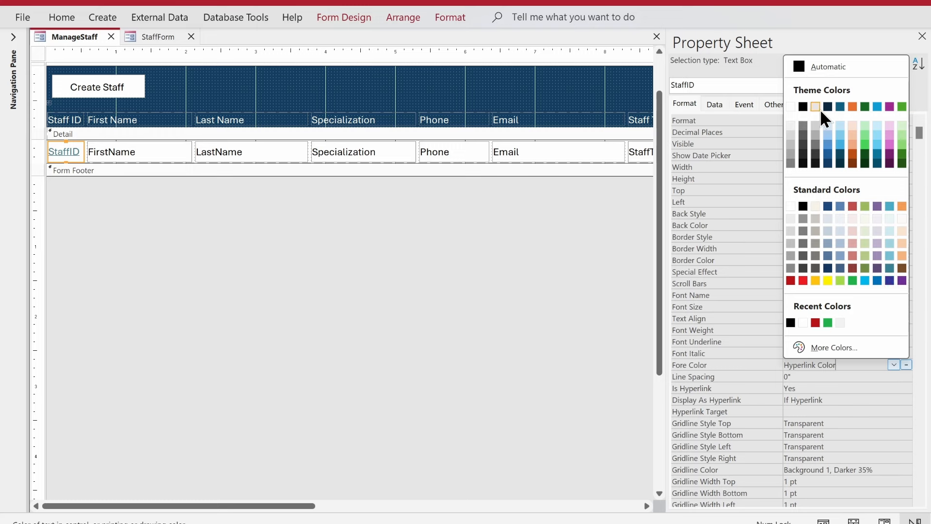
{"action": "left_click", "coordinate": [827, 163]}
Step: Save the ManageStaff form and switch it to Form View
{"action": "right_click", "coordinate": [87, 36]}
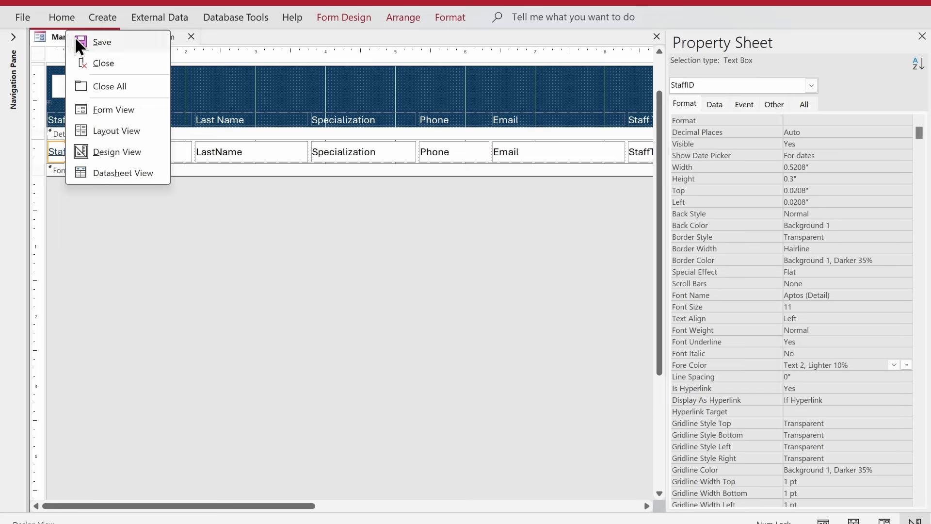
{"action": "left_click", "coordinate": [72, 49]}
{"action": "right_click", "coordinate": [150, 36]}
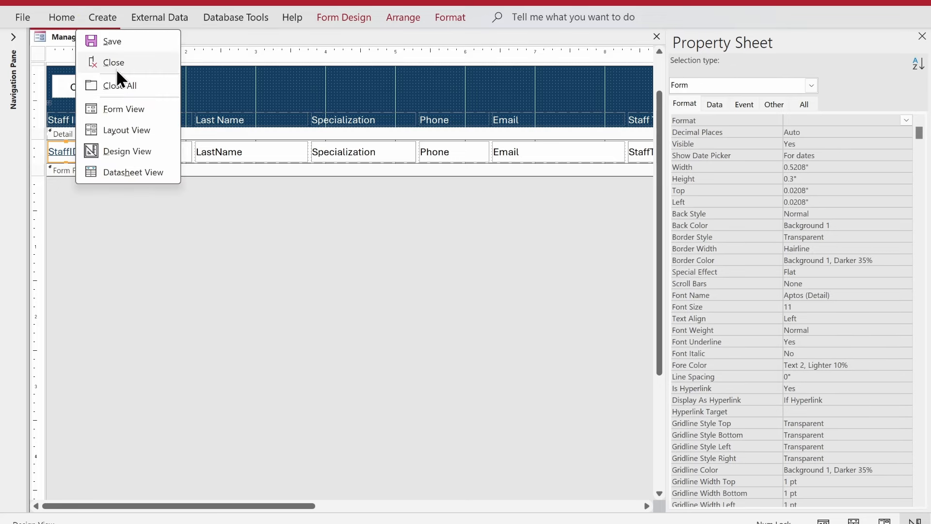
{"action": "left_click", "coordinate": [132, 110]}
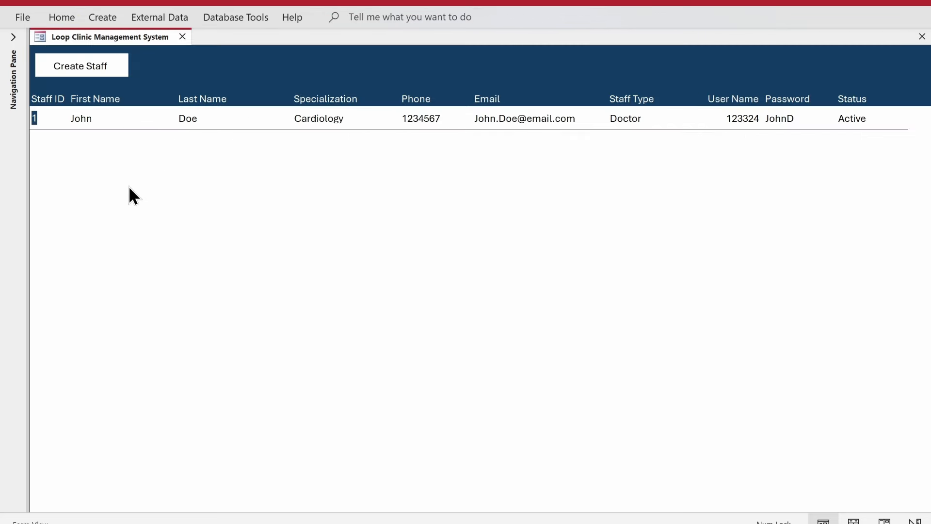
Step: Open Staff ID 1's pre-filled edit form and review its Status and Password values
{"action": "left_click", "coordinate": [34, 117]}
{"action": "double_click", "coordinate": [34, 117]}
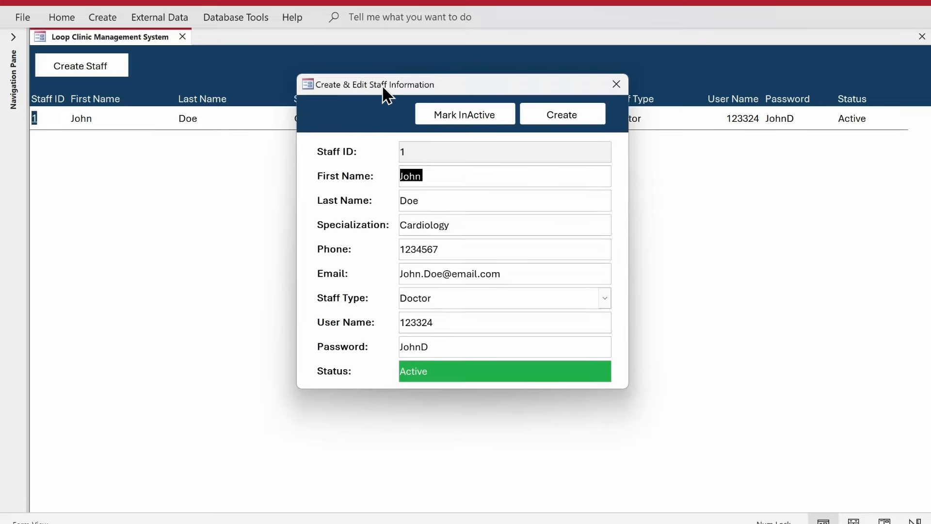
{"action": "left_click_drag", "start_coordinate": [383, 88], "coordinate": [378, 170]}
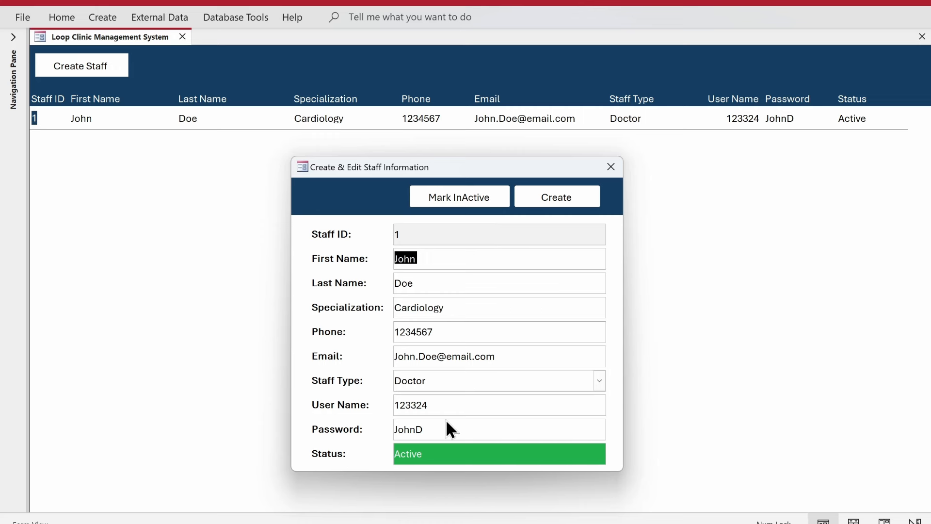
{"action": "left_click", "coordinate": [357, 443]}
{"action": "left_click", "coordinate": [359, 443]}
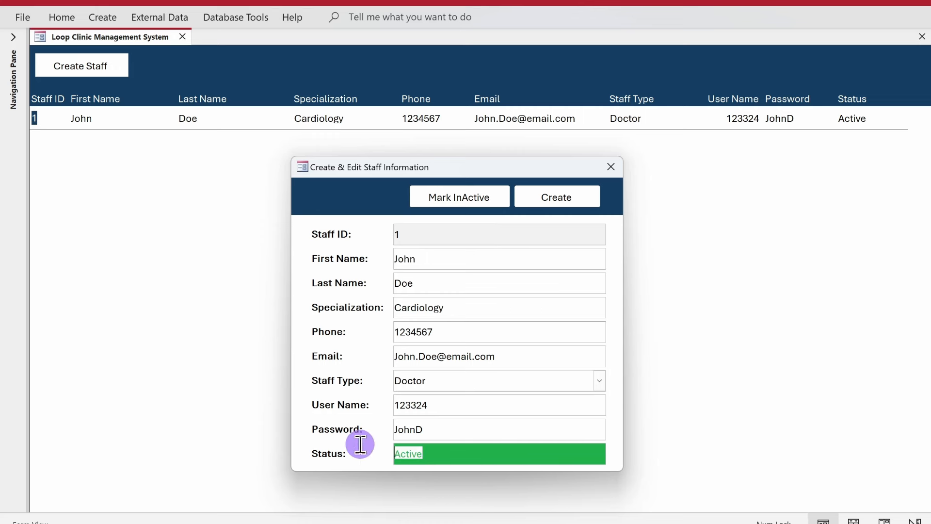
{"action": "left_click", "coordinate": [454, 435]}
Step: Close the edit form and open a blank Create & Edit Staff Information form
{"action": "left_click", "coordinate": [610, 167]}
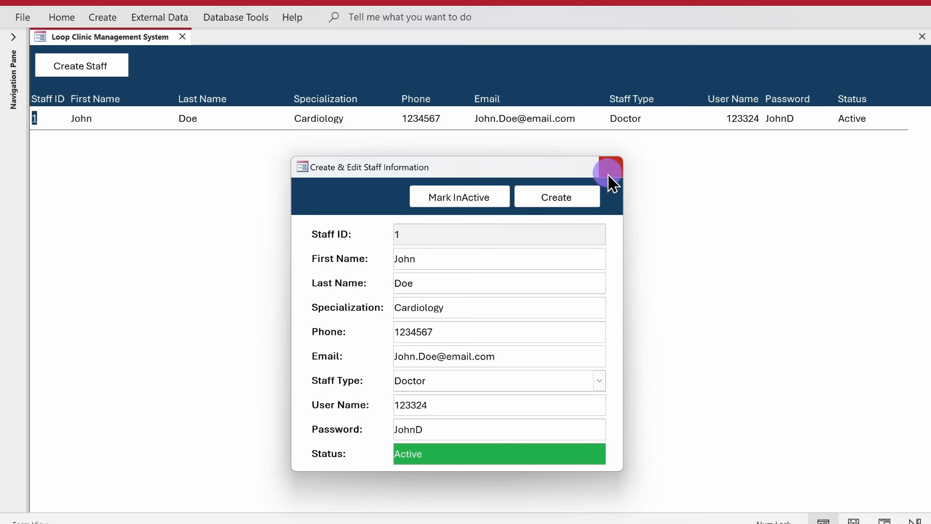
{"action": "left_click", "coordinate": [88, 66]}
{"action": "left_click_drag", "start_coordinate": [384, 63], "coordinate": [372, 184]}
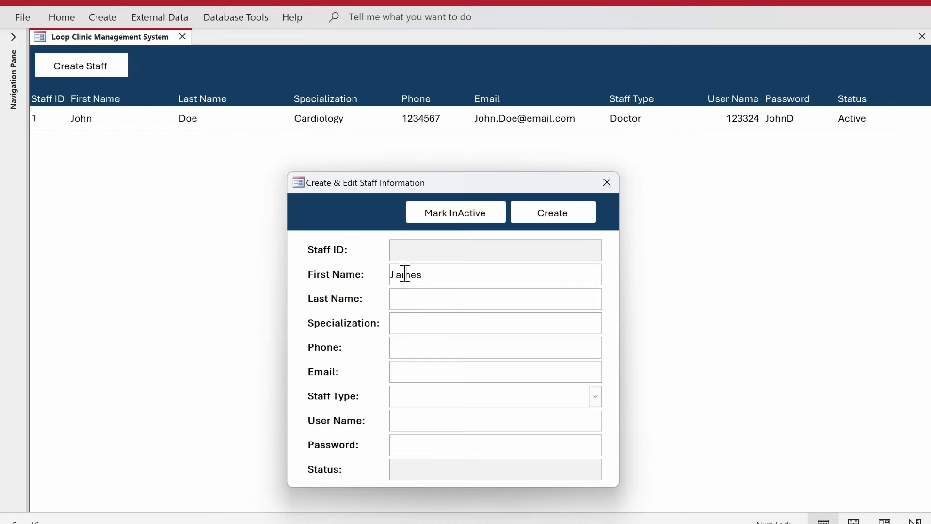
Step: Enter the new staff member's last name, phone number and e-mail address
{"action": "key", "text": "Tab"}
{"action": "type", "text": "B"}
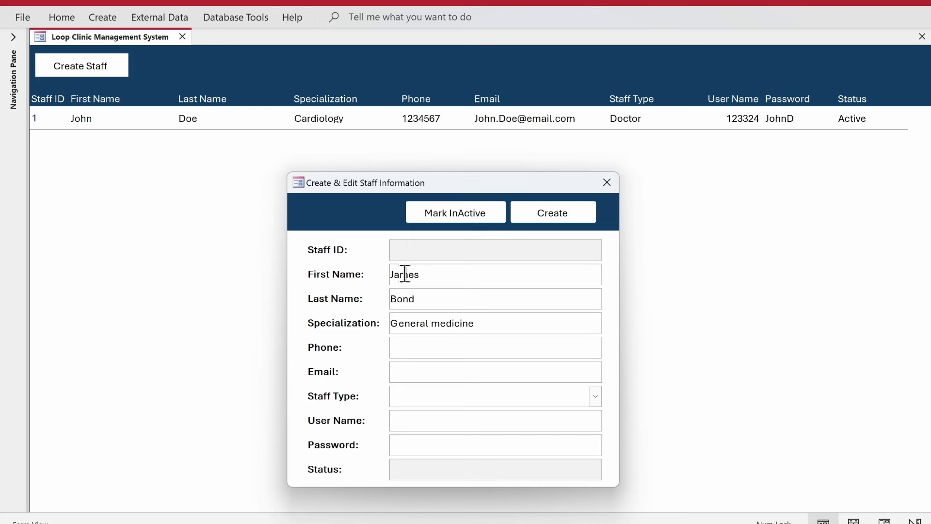
{"action": "key", "text": "Tab"}
{"action": "type", "text": "0219032"}
{"action": "key", "text": "Tab"}
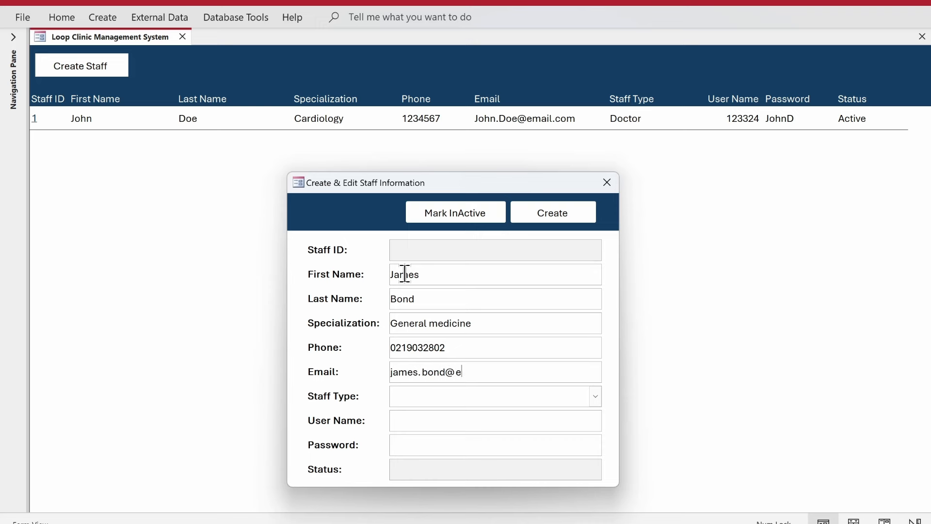
{"action": "key", "text": "Tab"}
Step: Set Staff Type to Doctor, enter a password, create the record and close the form
{"action": "key", "text": "Tab"}
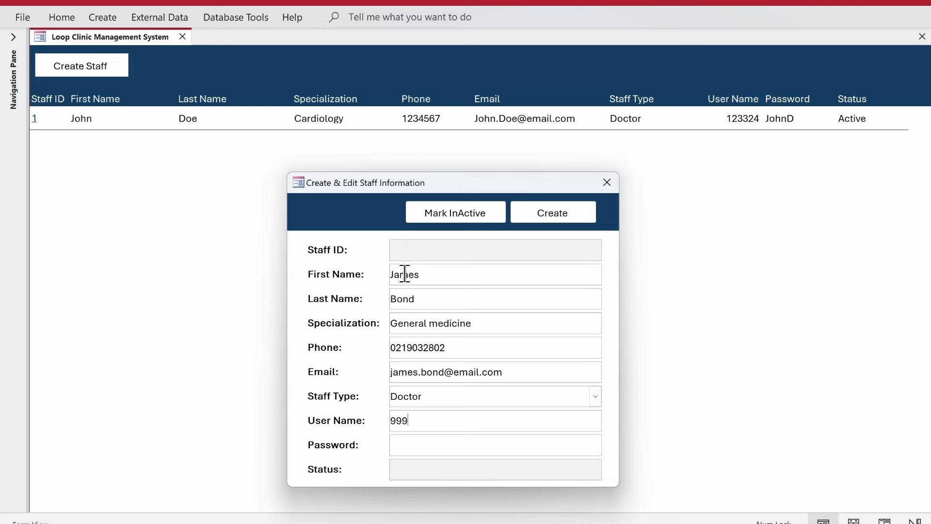
{"action": "key", "text": "Tab"}
{"action": "key", "text": "Tab"}
{"action": "left_click", "coordinate": [561, 214]}
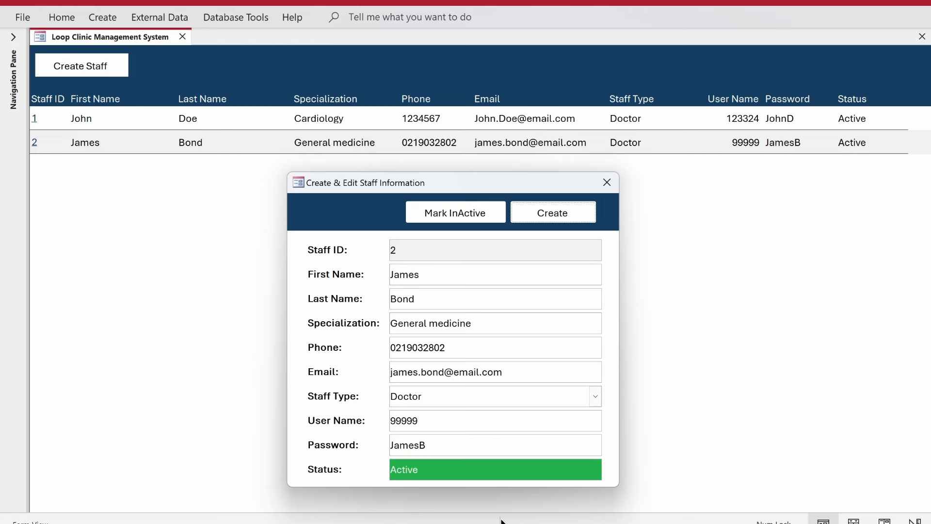
{"action": "left_click", "coordinate": [602, 183]}
Step: Open the pre-filled edit form for Staff ID 1 from the staff list
{"action": "left_click", "coordinate": [33, 142]}
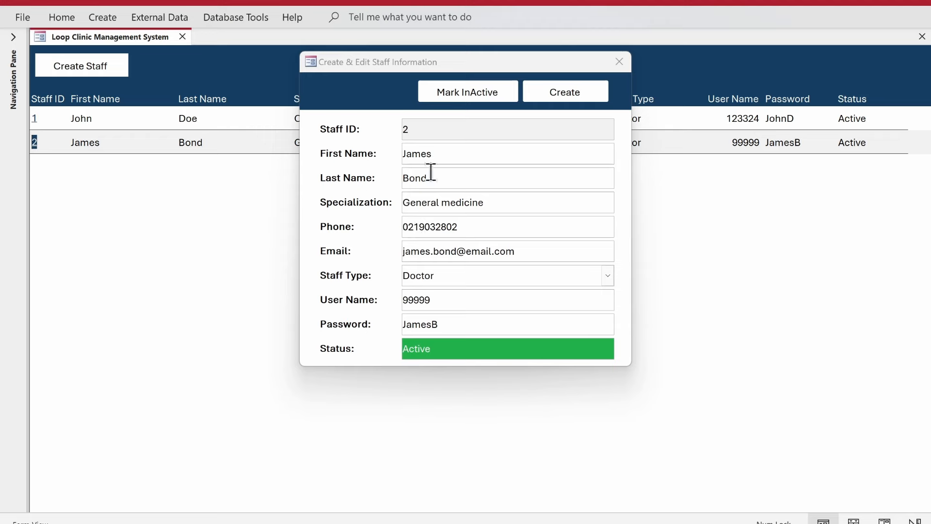
{"action": "left_click", "coordinate": [621, 62]}
{"action": "left_click", "coordinate": [34, 118]}
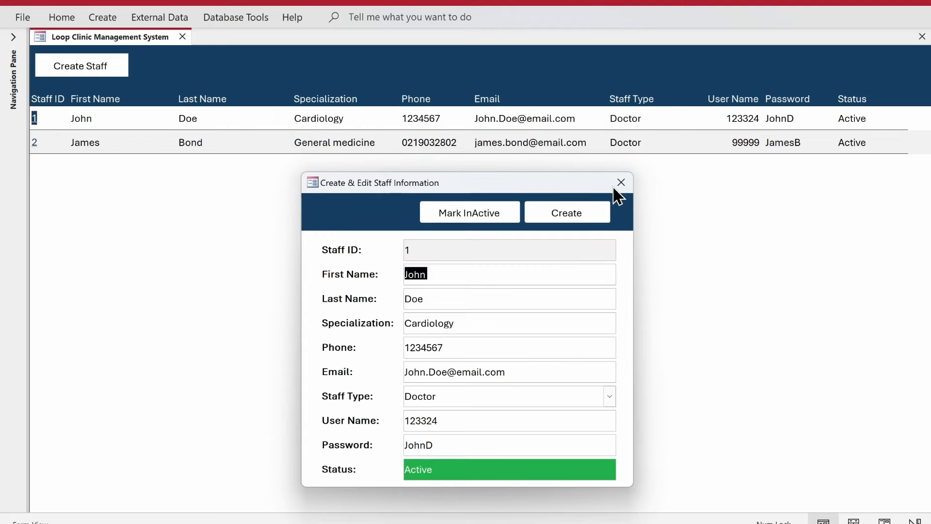
Step: Mark Staff ID 1 as Inactive, confirming Yes and acknowledging the message
{"action": "left_click", "coordinate": [468, 214]}
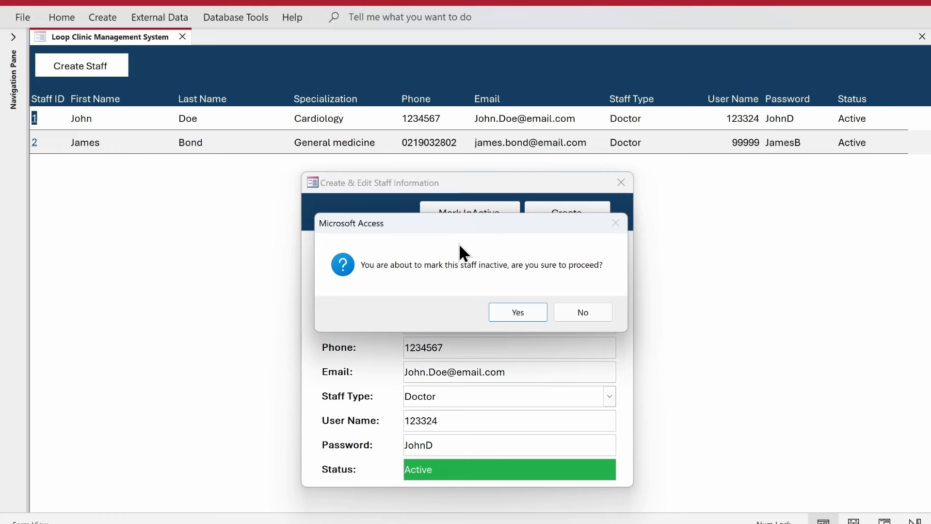
{"action": "left_click_drag", "start_coordinate": [471, 290], "coordinate": [490, 290]}
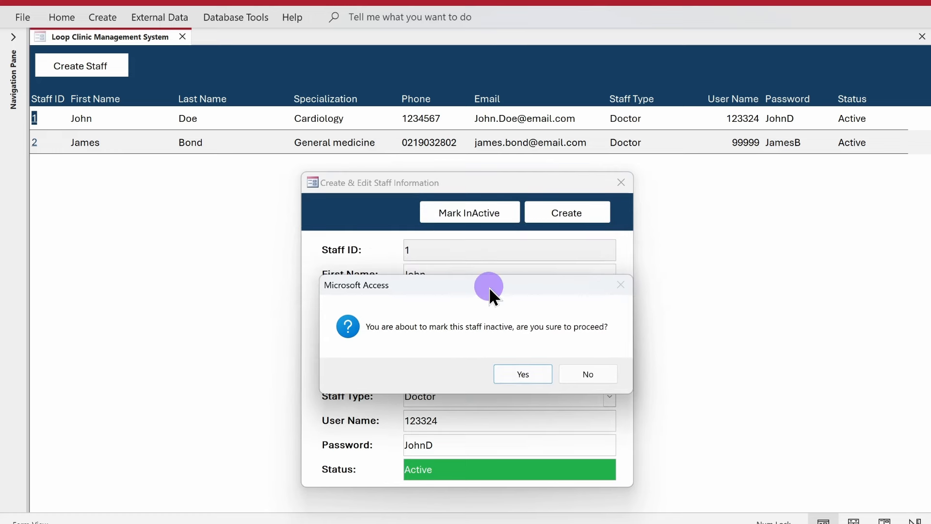
{"action": "left_click", "coordinate": [592, 372]}
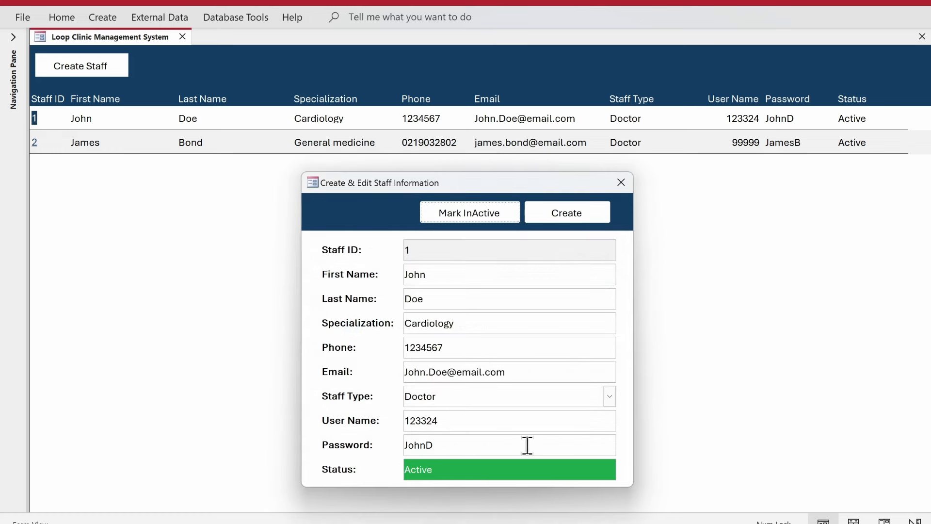
{"action": "left_click", "coordinate": [474, 214]}
{"action": "left_click", "coordinate": [516, 312]}
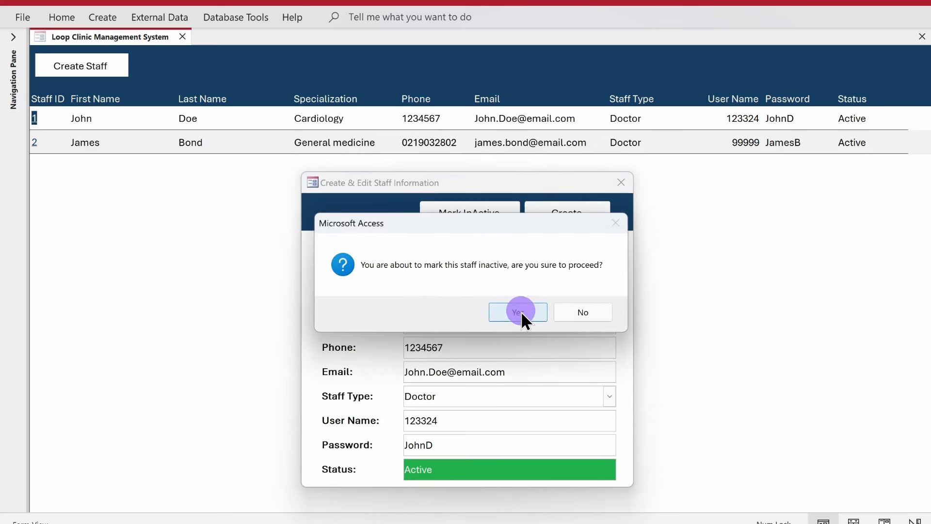
{"action": "left_click", "coordinate": [541, 312]}
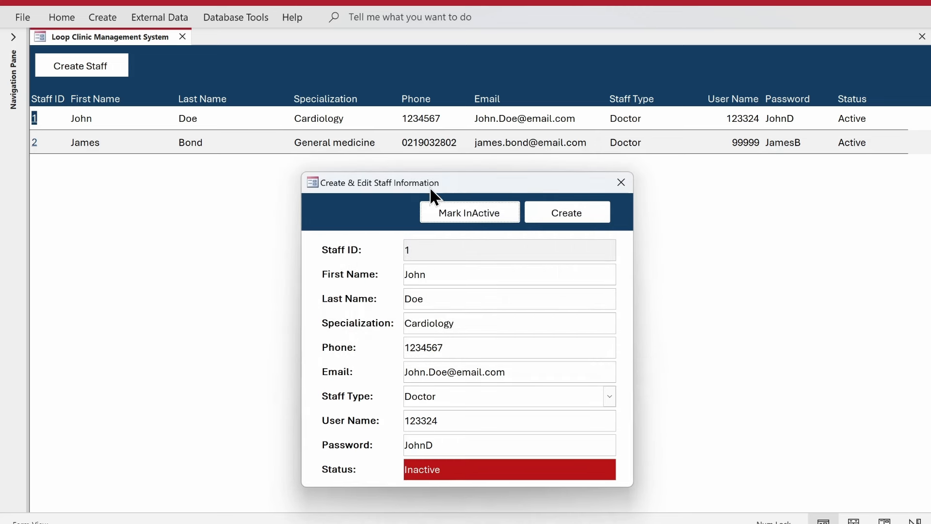
{"action": "left_click_drag", "start_coordinate": [430, 187], "coordinate": [431, 179]}
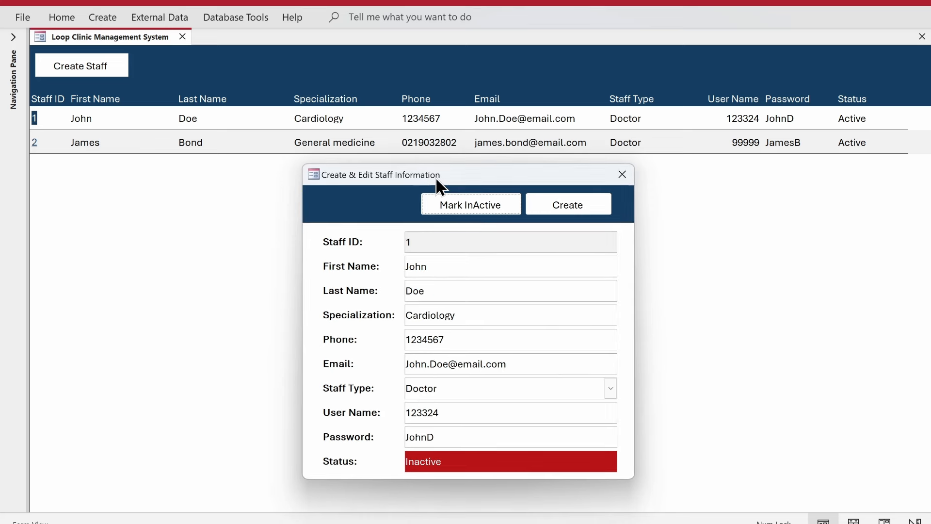